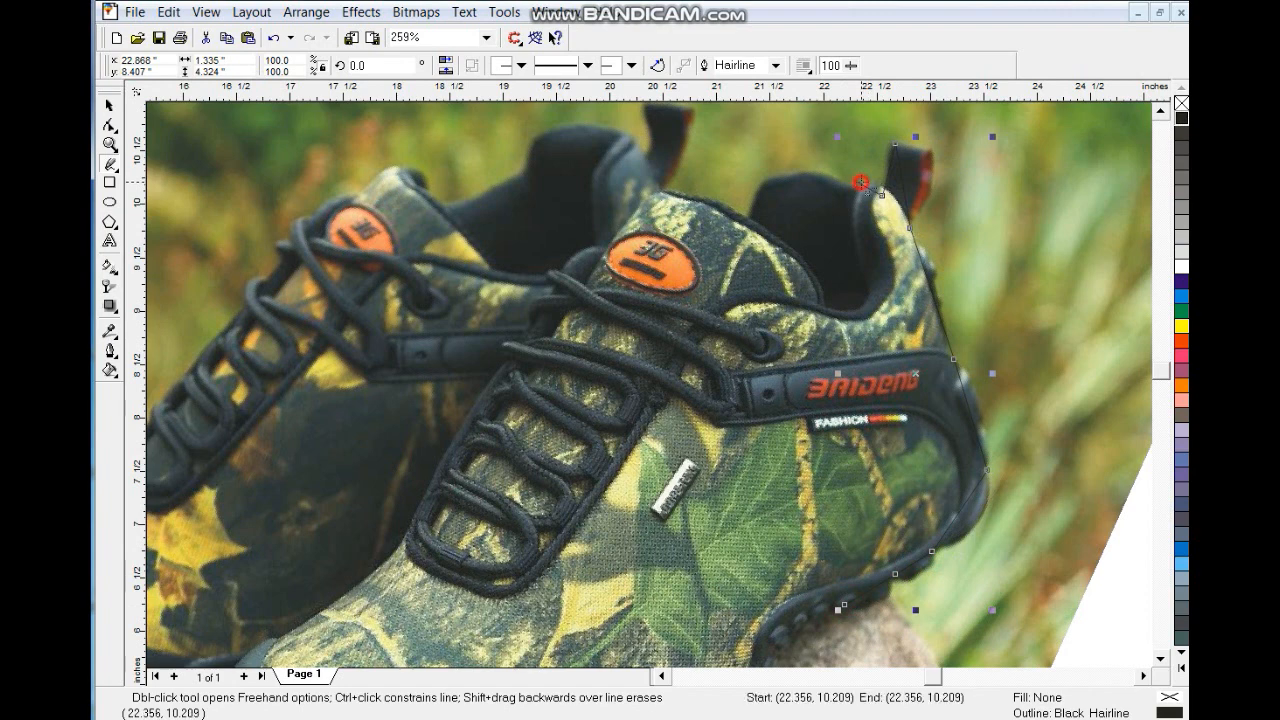
Step: Continue the freehand outline from the front shoe's heel across its tongue, around the rear shoe's pull tab and along its collar
left_click(746, 216)
left_click(662, 189)
left_click(690, 118)
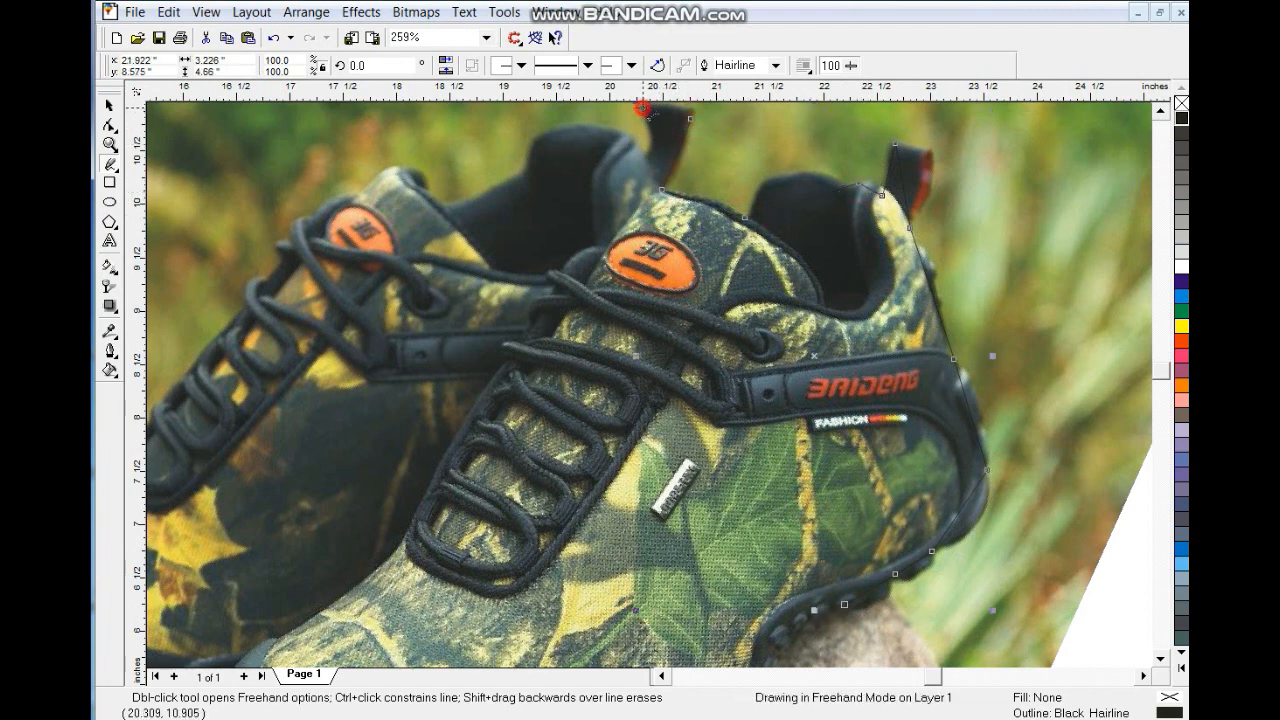
left_click(641, 146)
left_click(532, 144)
left_click(525, 170)
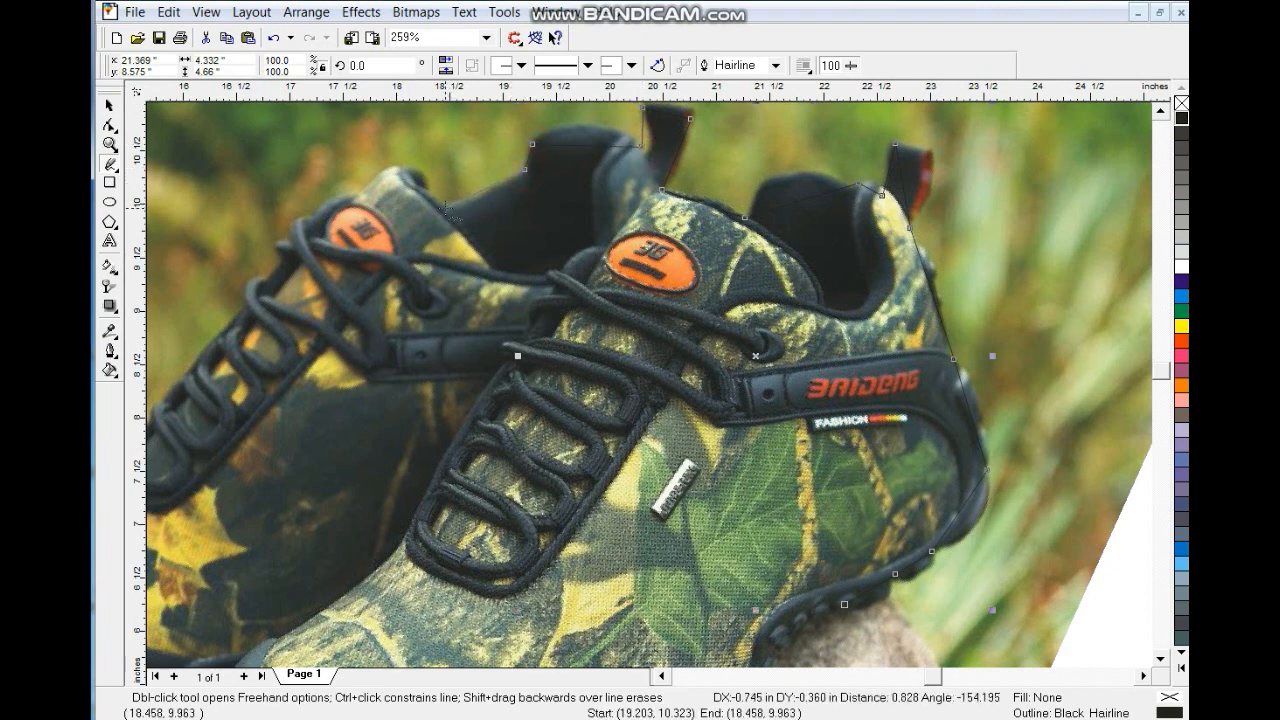
Step: Extend the outline over the rear shoe's tongue and along the outer edge of its laces
left_click(445, 208)
left_click(418, 190)
left_click(362, 196)
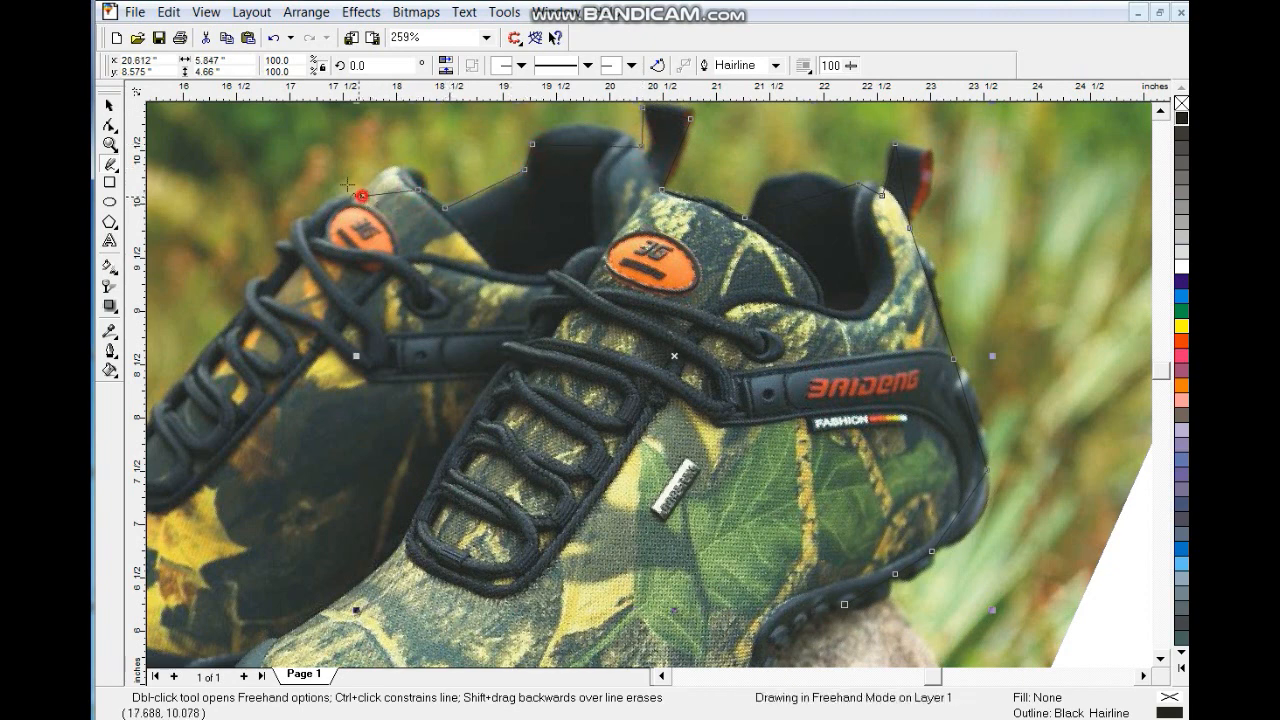
left_click(313, 218)
left_click(283, 253)
left_click(265, 282)
left_click(248, 301)
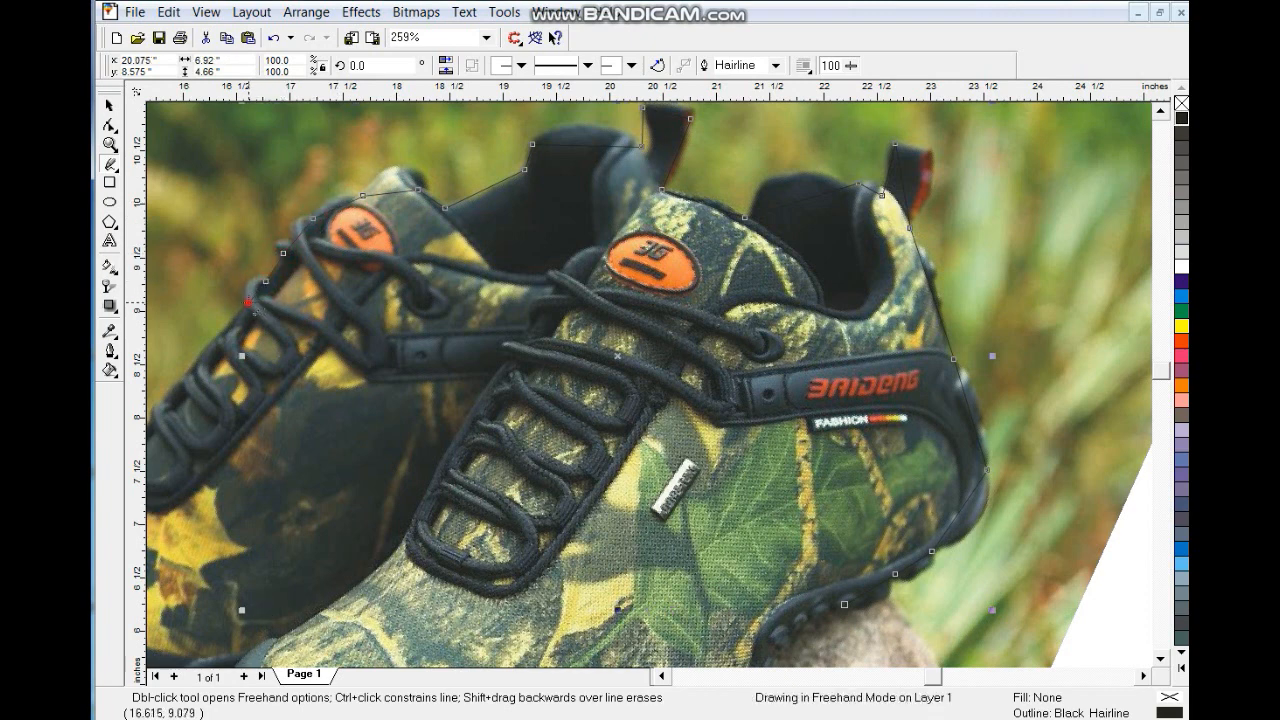
left_click(178, 385)
Step: Trace the front shoe's sole from the heel end around to the toe cap with straight segments
scroll(1162, 674, "down", 5)
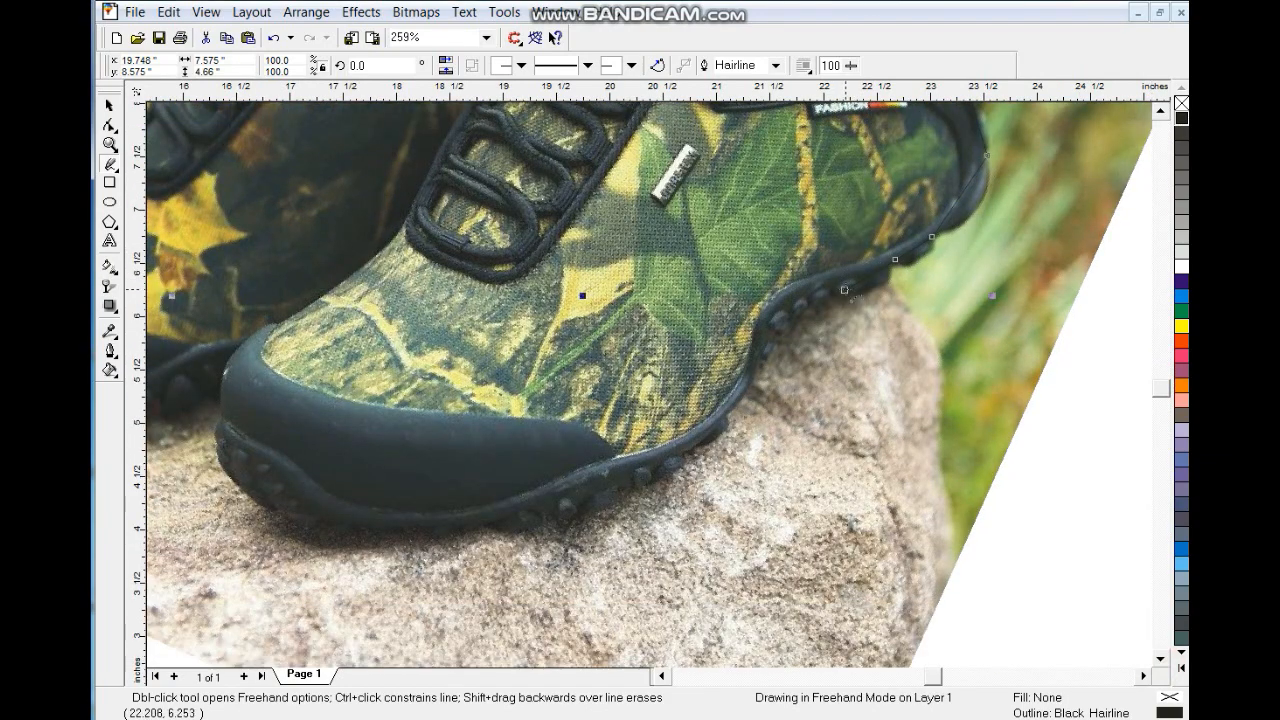
left_click(845, 290)
left_click(752, 380)
left_click(726, 409)
left_click(684, 452)
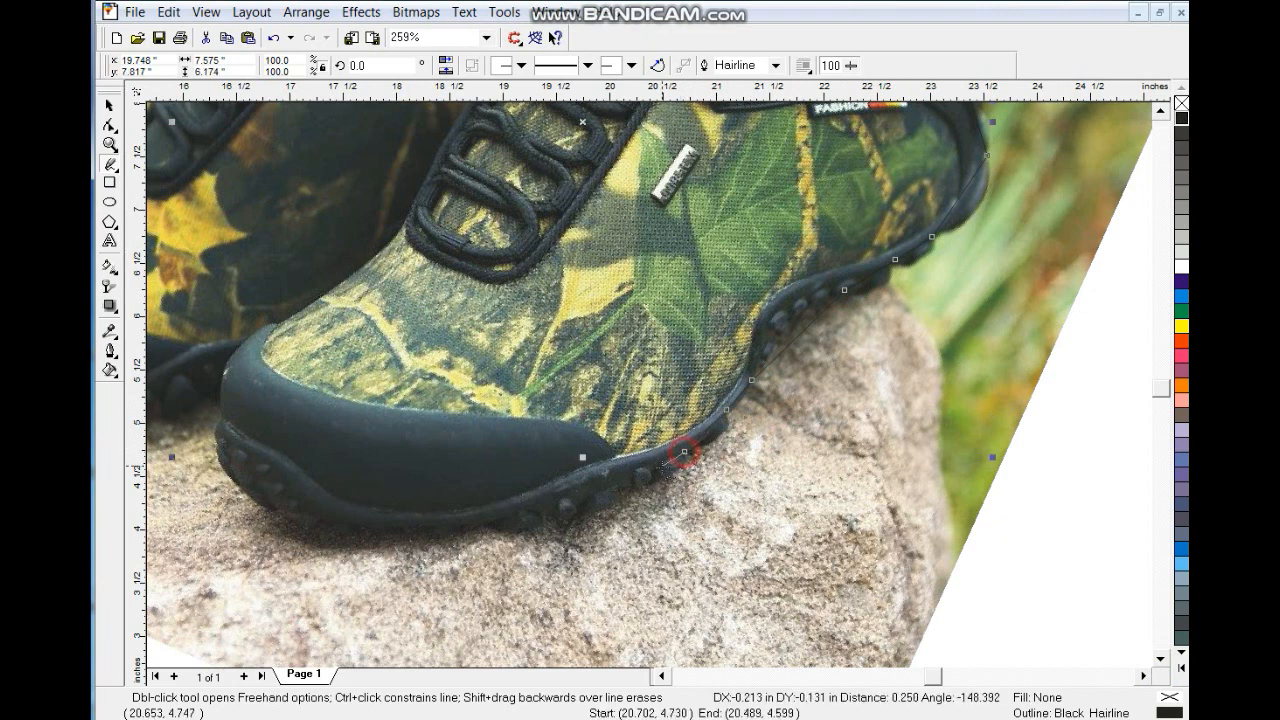
left_click(500, 521)
left_click(314, 523)
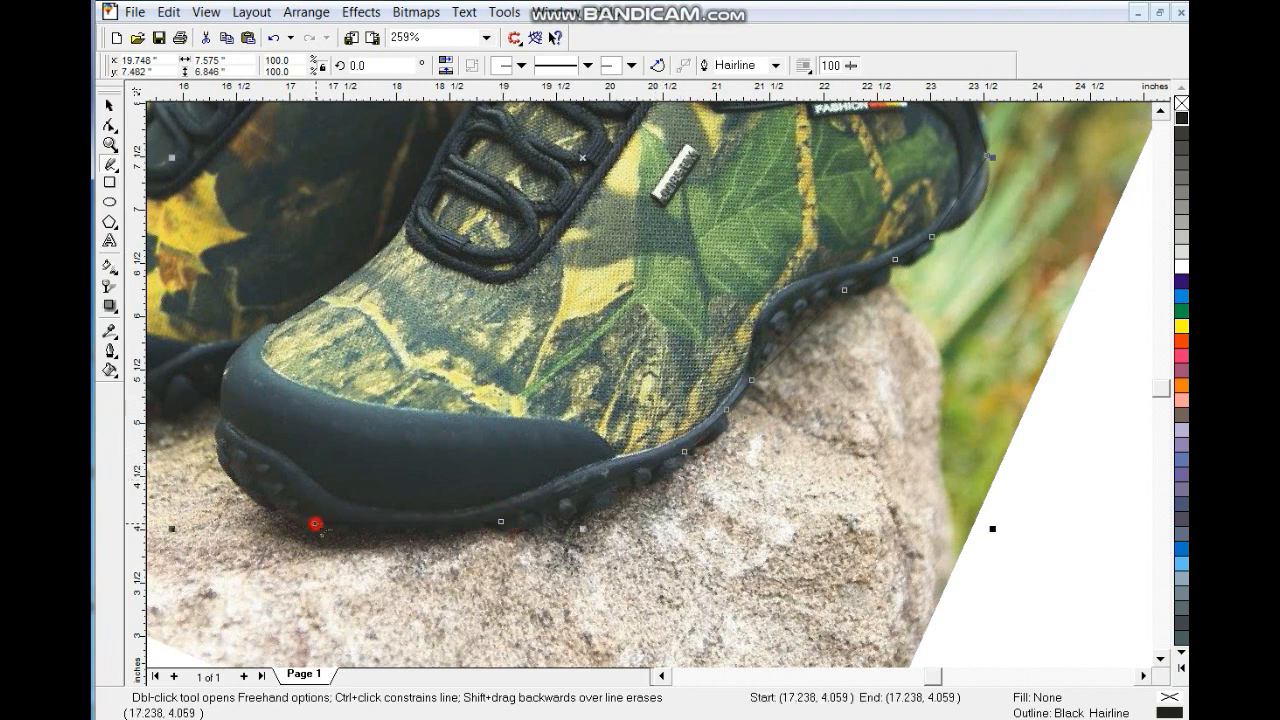
left_click(224, 420)
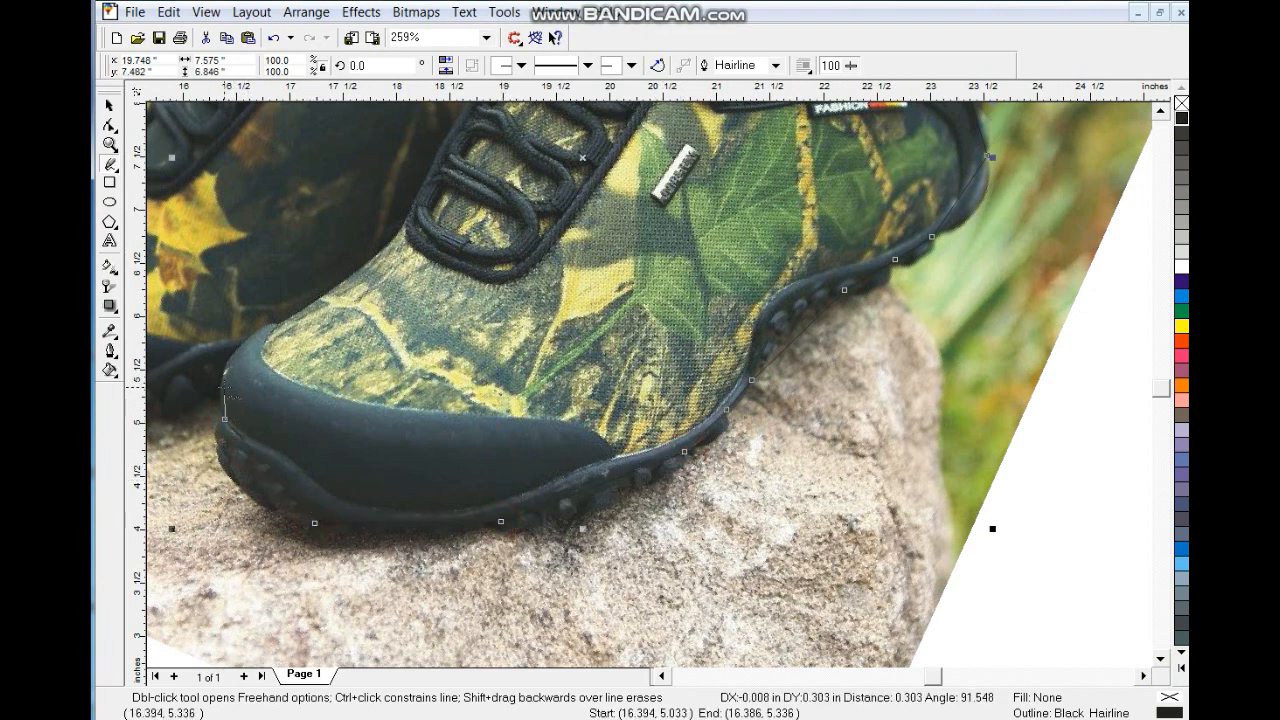
left_click(224, 386)
Step: Continue the outline along the underside of the rear shoe's sole, following its small treads toward the toe
left_click(661, 676)
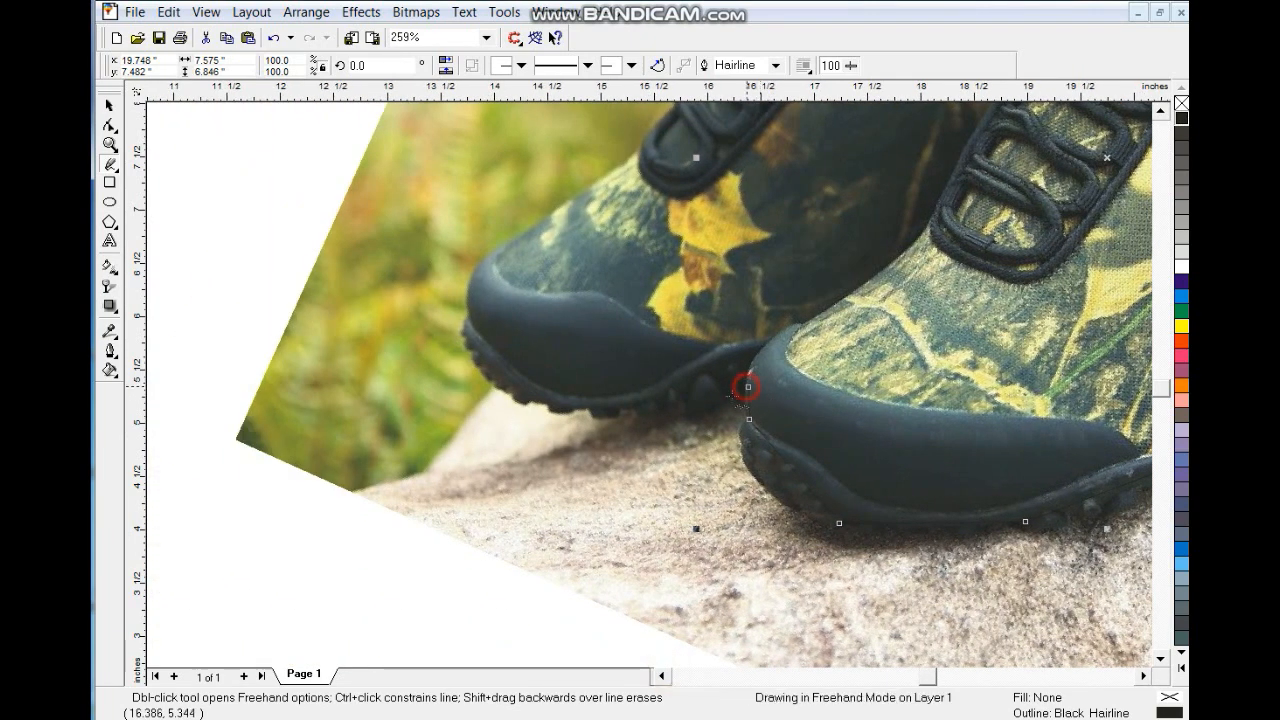
left_click(637, 411)
left_click(622, 411)
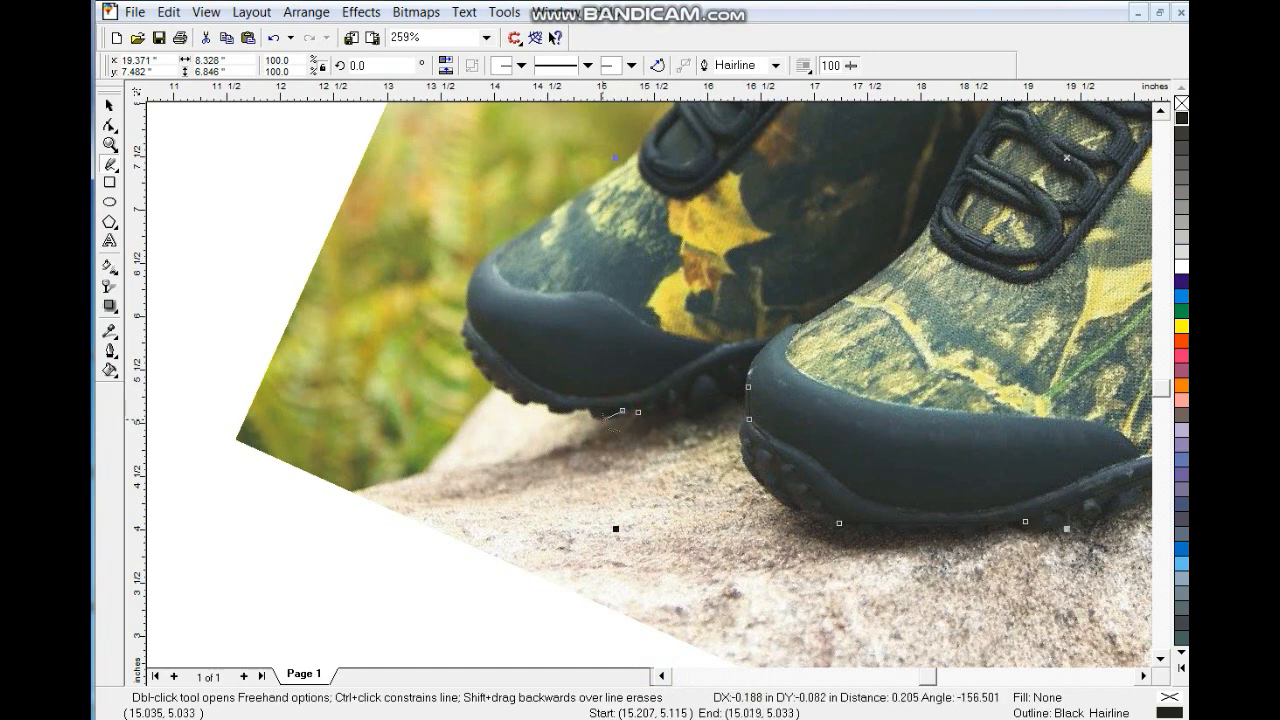
left_click(593, 418)
left_click(588, 406)
double_click(566, 414)
double_click(553, 412)
left_click(550, 407)
left_click(550, 407)
double_click(532, 400)
left_click(527, 405)
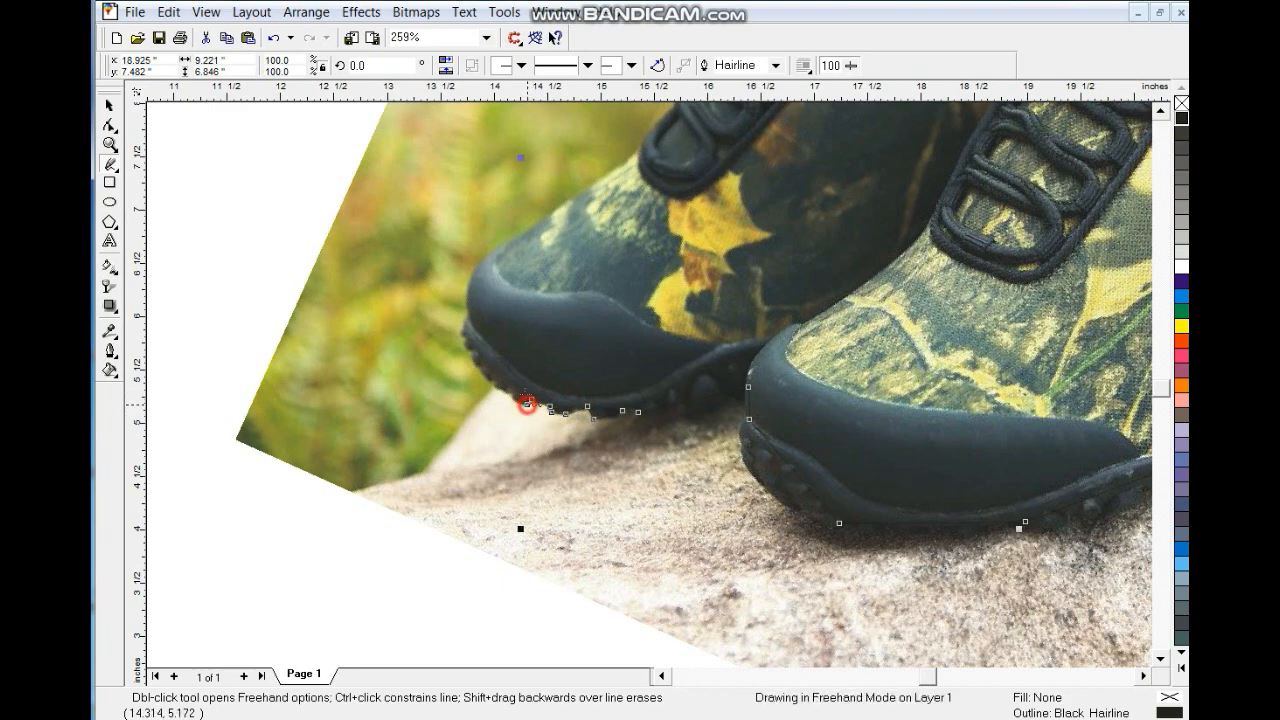
Step: Trace around the rear shoe's toe and up to its laces, closing the outline at its open end node
left_click(472, 323)
left_click(497, 253)
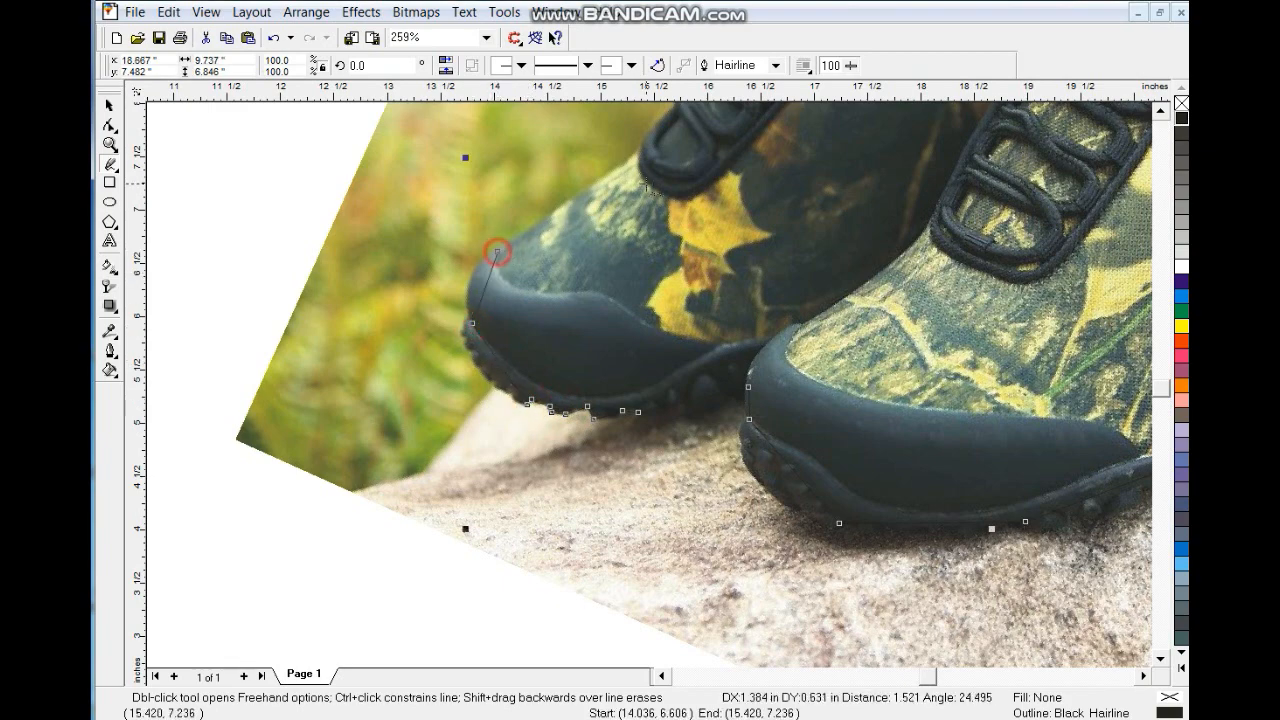
left_click(638, 151)
left_click(1160, 112)
left_click(1160, 112)
left_click(1160, 112)
left_click(1160, 112)
left_click(1160, 112)
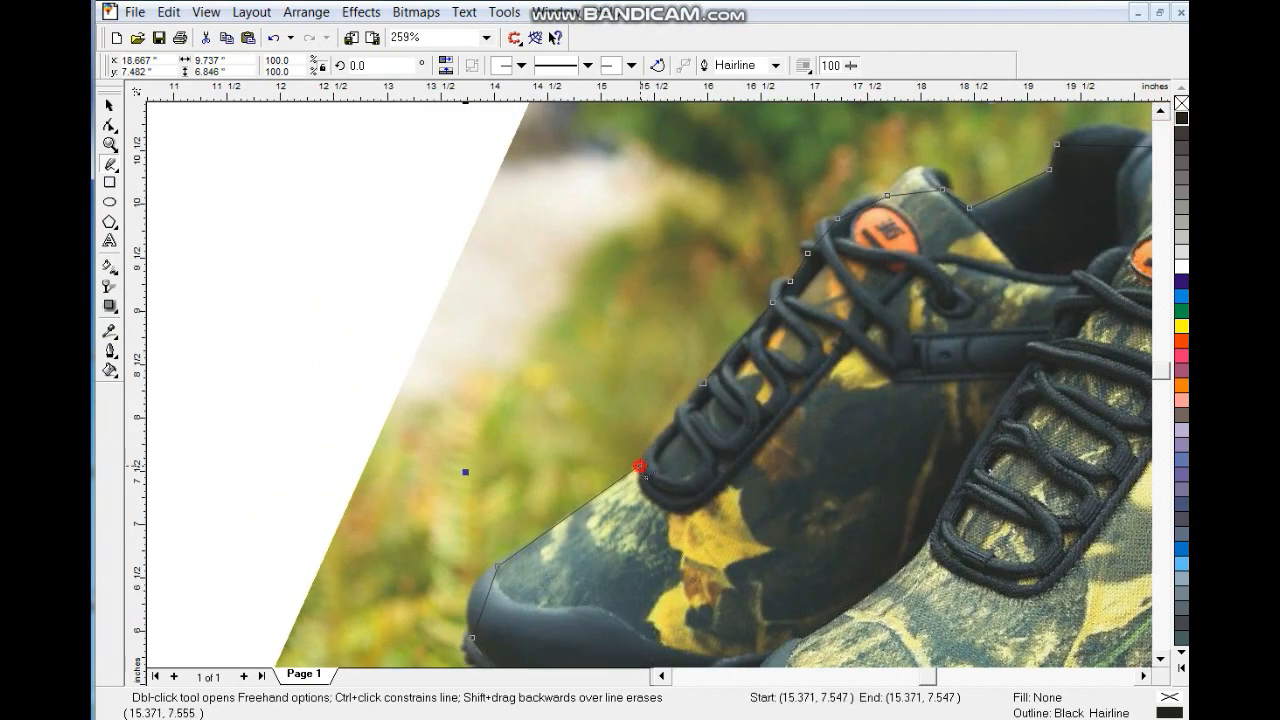
left_click(668, 437)
left_click(679, 420)
left_click(703, 381)
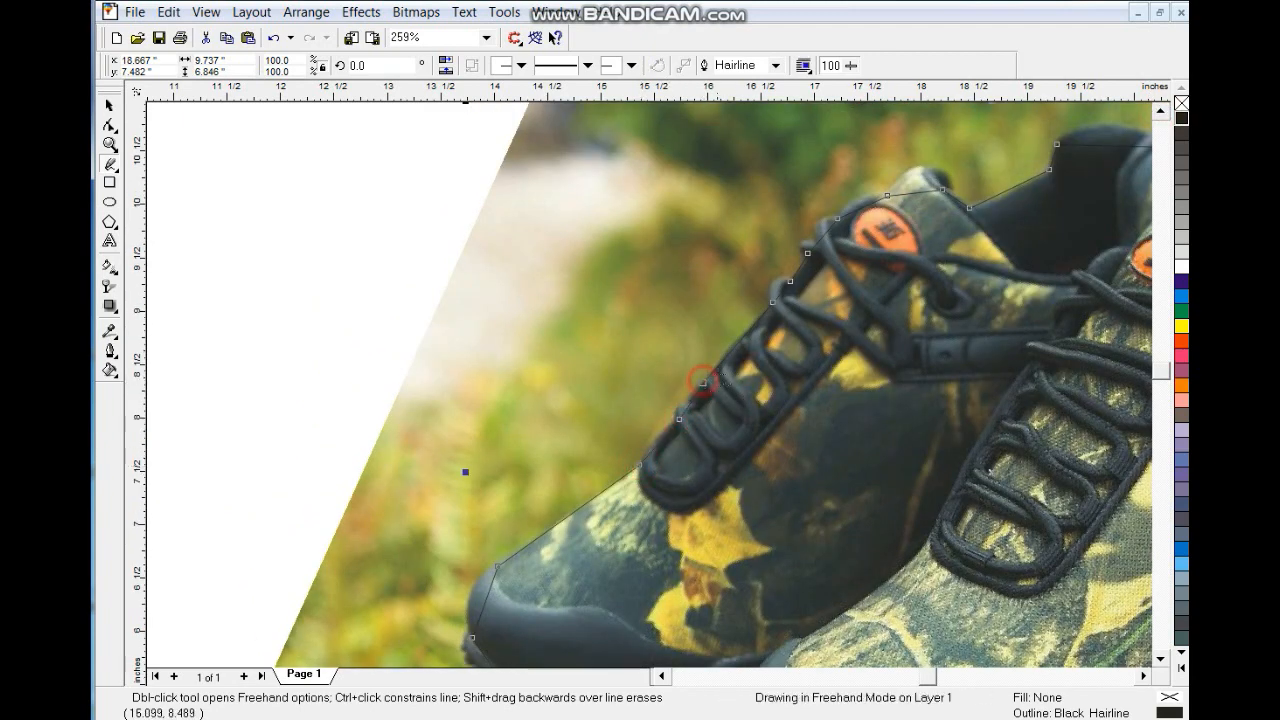
Step: Fill the closed outline with blue as a test, and undo the fill
key("shift+F2")
left_click(1180, 287)
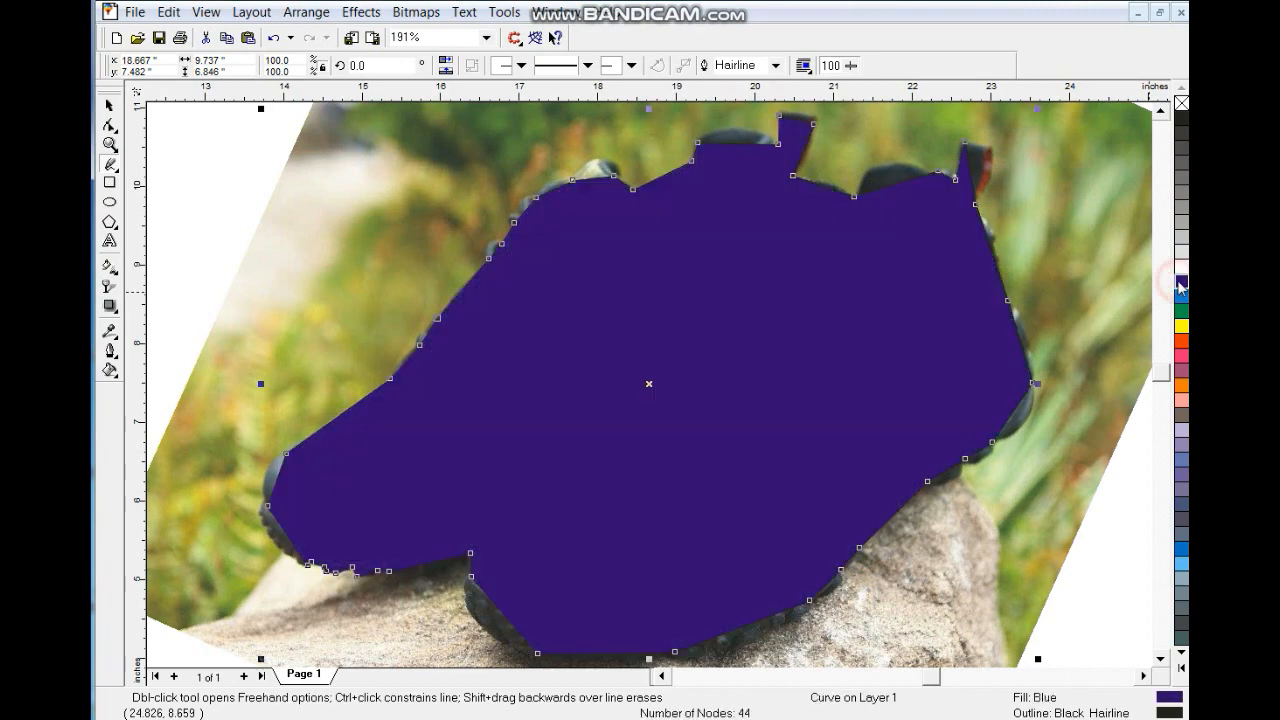
key("ctrl+z")
Step: Select all nodes of the shoe outline and convert its line segments to curves
left_click(110, 122)
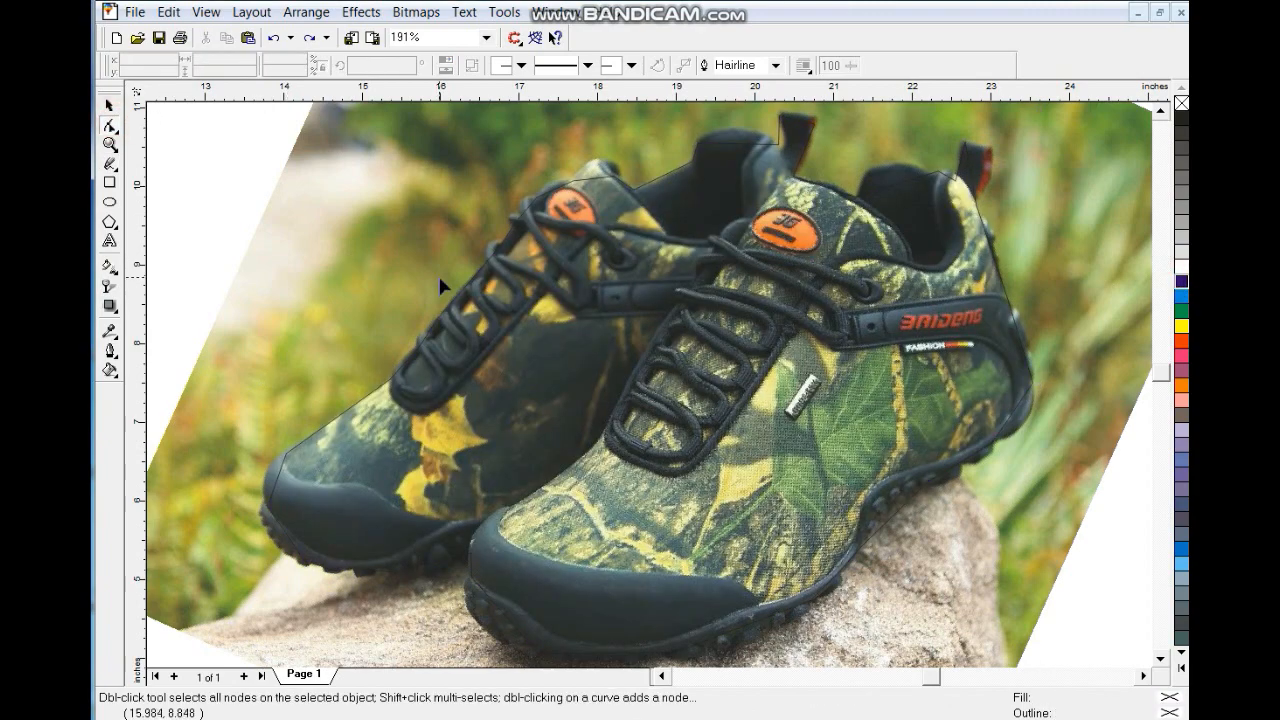
key("F3")
left_click(603, 292)
left_click_drag(361, 211, 920, 568)
left_click(239, 67)
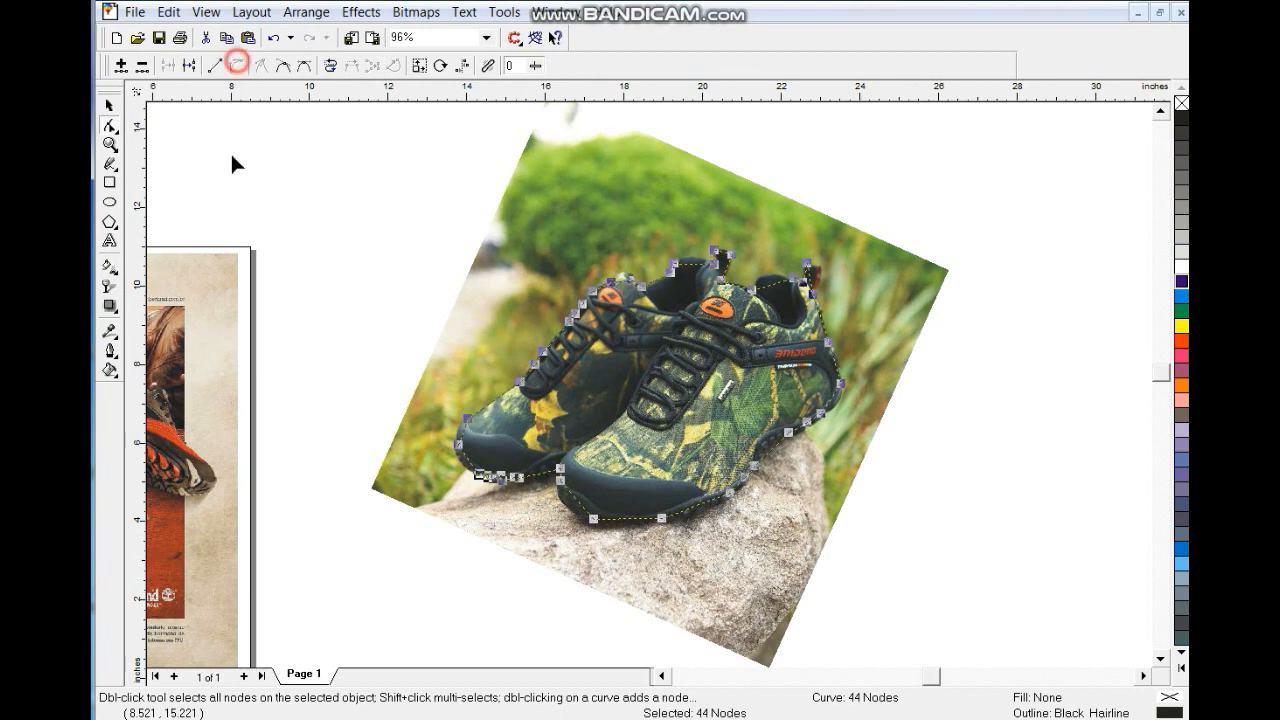
Step: Bend the upper outline segments to match the tongues, collars, pull tab, heel and rear shoe's laces
left_click(110, 144)
left_click_drag(890, 397, 500, 232)
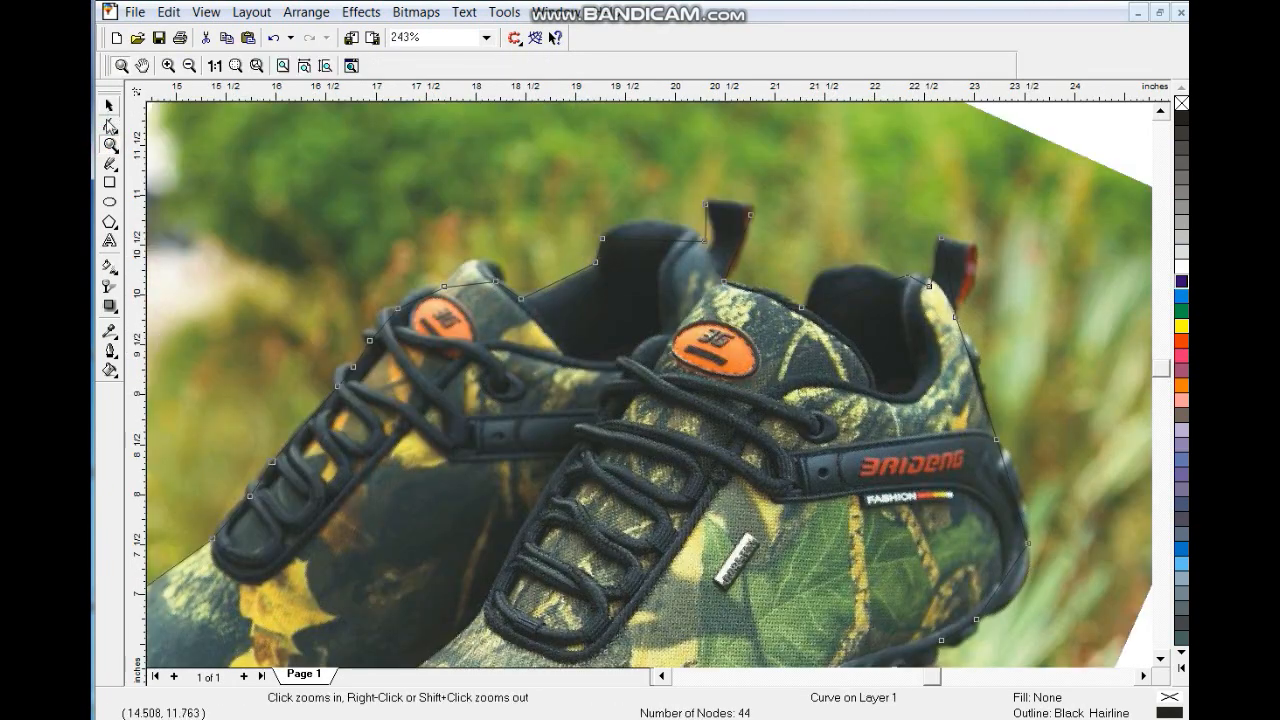
left_click(110, 125)
left_click_drag(469, 286, 418, 292)
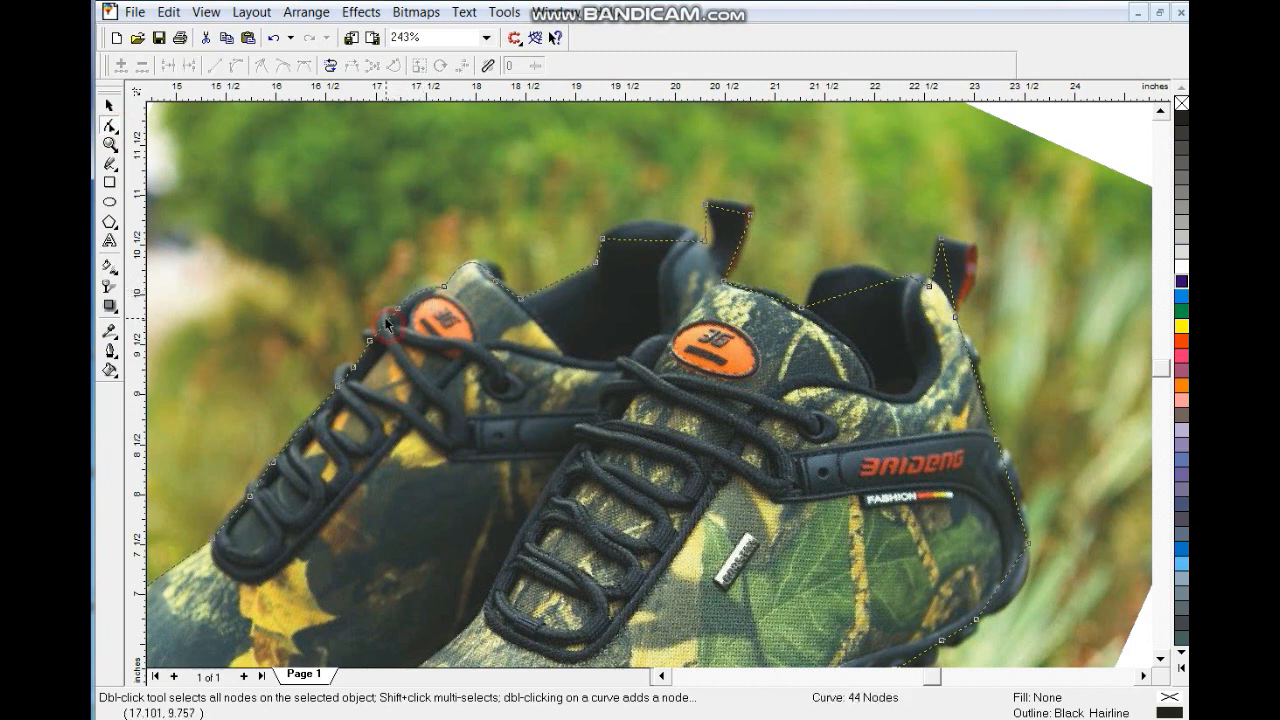
left_click(388, 326)
left_click_drag(633, 251, 737, 212)
left_click_drag(847, 298, 849, 276)
left_click_drag(953, 279, 975, 267)
left_click_drag(968, 355, 974, 355)
left_click_drag(1008, 480, 1016, 478)
left_click_drag(355, 387, 356, 380)
Step: Curve the outline segments around the front shoe's sole and toe to follow its edge
scroll(1168, 656, "down", 3)
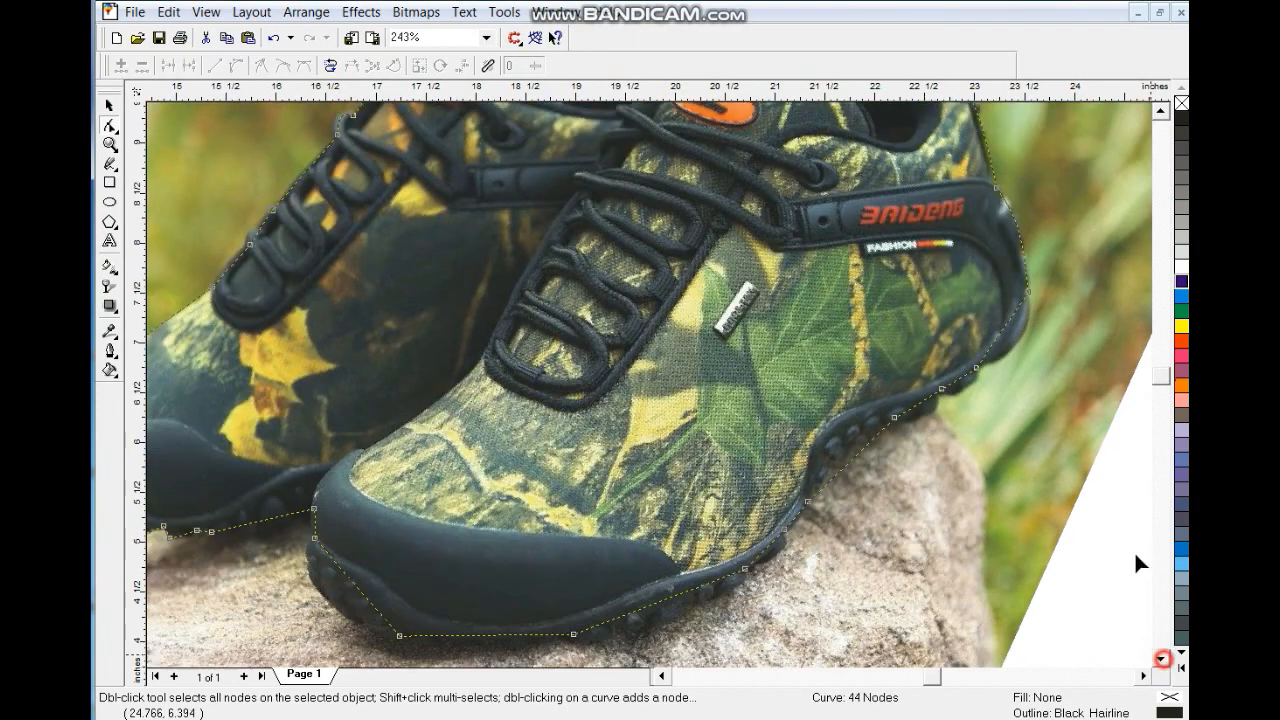
left_click_drag(968, 376, 970, 382)
left_click_drag(927, 400, 924, 406)
left_click_drag(835, 467, 844, 453)
left_click_drag(771, 547, 777, 554)
left_click_drag(659, 606, 667, 617)
left_click_drag(486, 634, 487, 646)
left_click_drag(362, 597, 385, 604)
left_click_drag(312, 531, 309, 532)
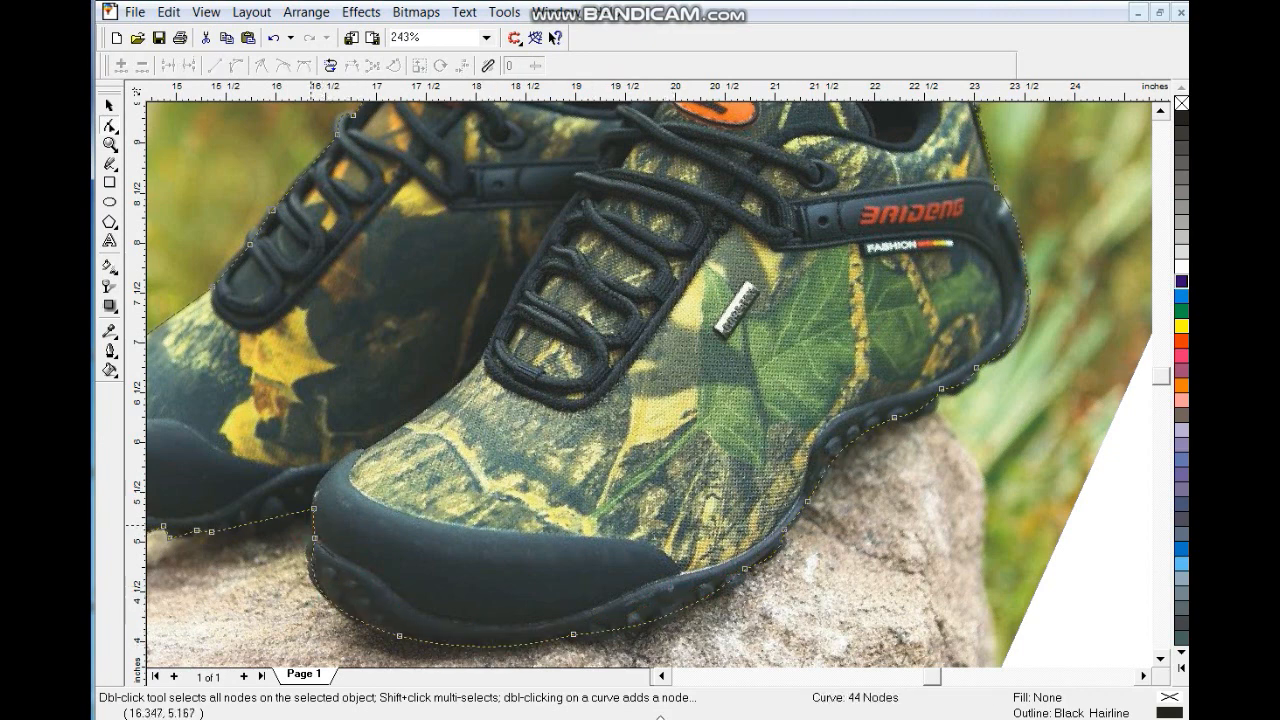
Step: Curve the outline segments around the rear shoe's sole, toe cap and upper front edge
left_click(660, 676)
left_click(660, 676)
left_click(660, 676)
left_click_drag(569, 522, 571, 532)
left_click_drag(410, 506, 386, 501)
left_click_drag(376, 434, 370, 417)
left_click_drag(366, 464, 366, 462)
left_click(110, 106)
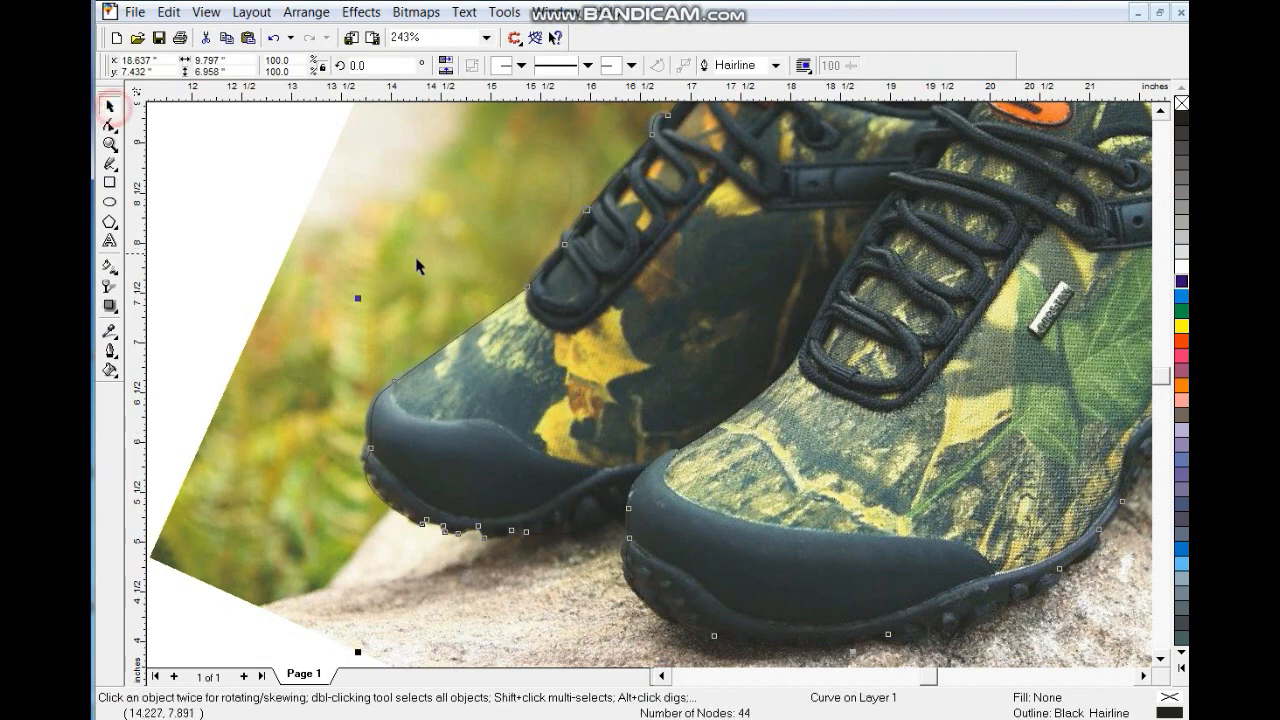
Step: PowerClip the shoe photo inside the traced outline and remove the outline's stroke color
key("shift+F2")
key("Escape")
left_click(586, 132)
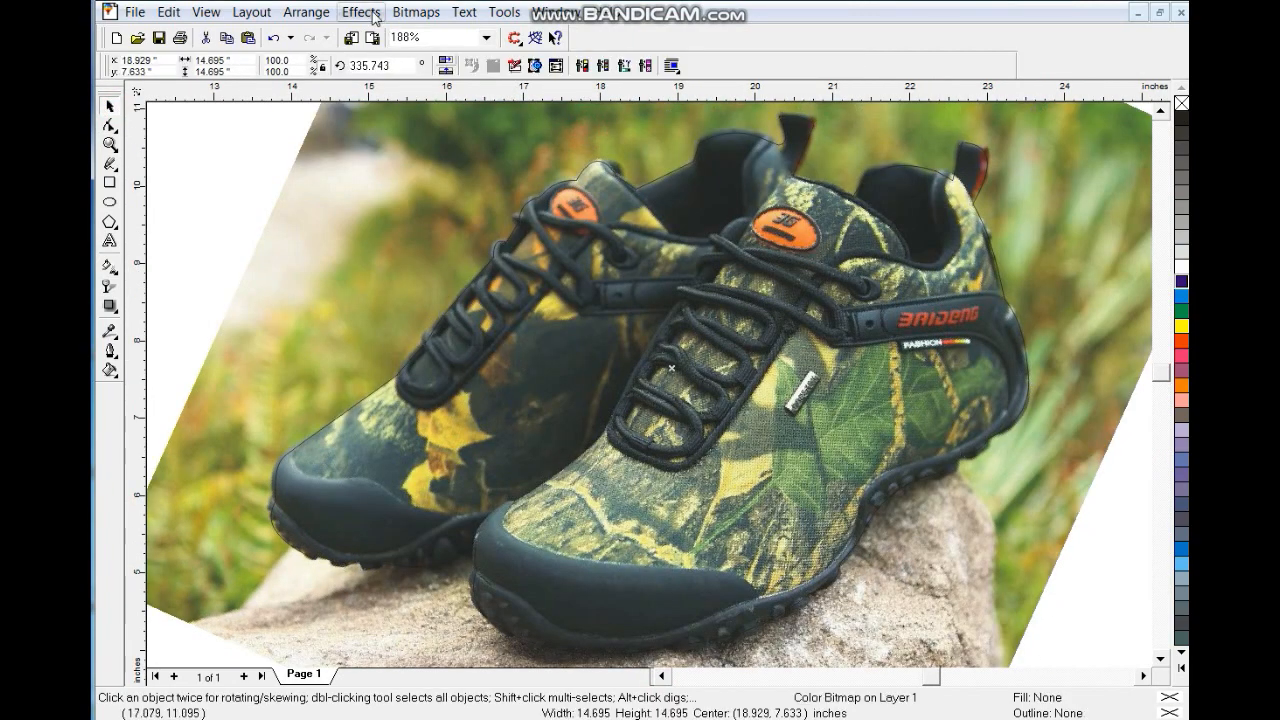
left_click(361, 12)
mouse_move(503, 155)
left_click(565, 154)
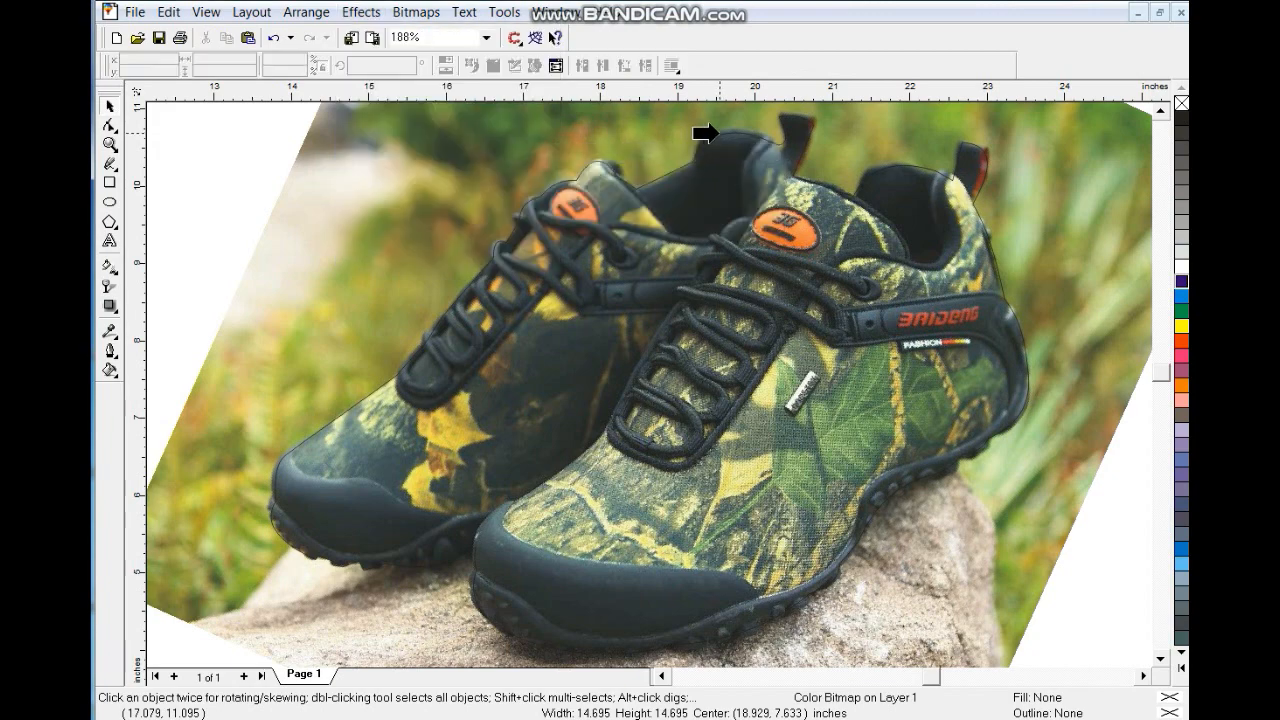
left_click(698, 134)
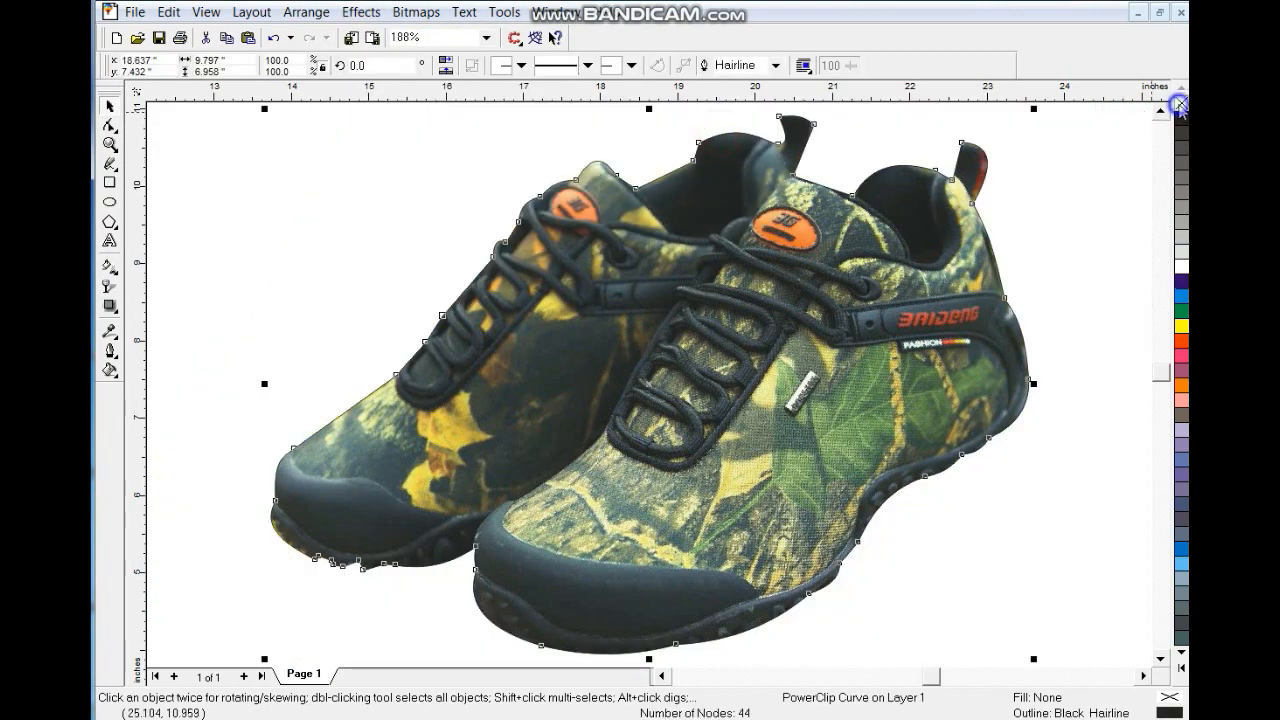
right_click(1180, 104)
Step: Rearrange the artwork around the reference poster: cut-out shoes below, teal texture on one side, green texture beside the page
key("F3")
key("F4")
left_click_drag(1062, 287, 393, 564)
left_click_drag(474, 288, 919, 332)
left_click_drag(294, 272, 437, 277)
Step: Resize the green texture to about 8.34 in wide and 11.16 in high
left_click_drag(414, 134, 413, 155)
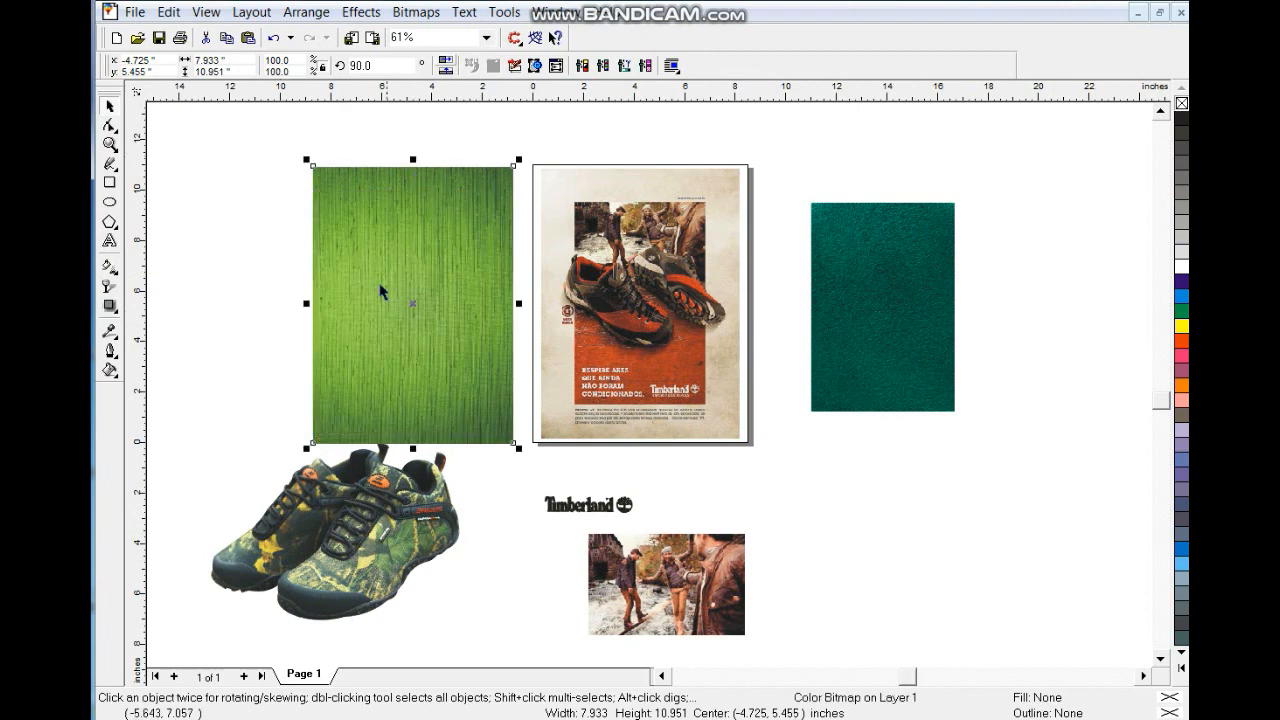
left_click_drag(308, 302, 298, 302)
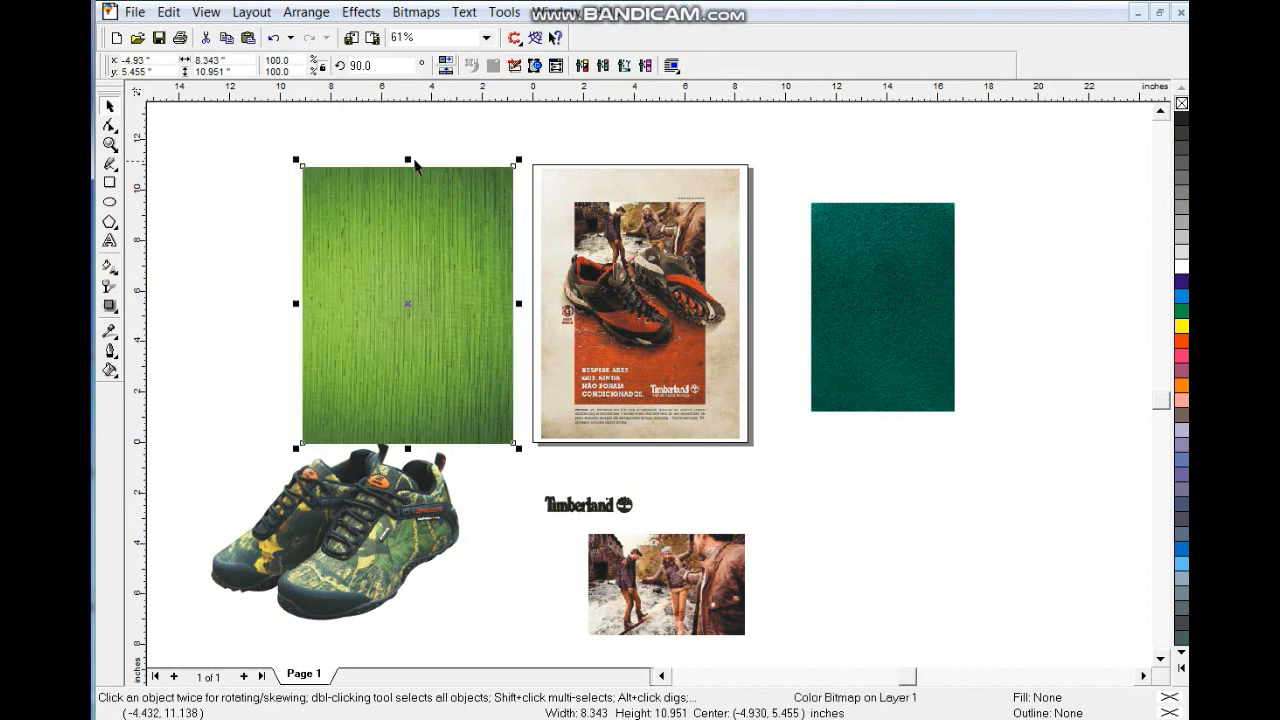
left_click_drag(410, 156, 410, 151)
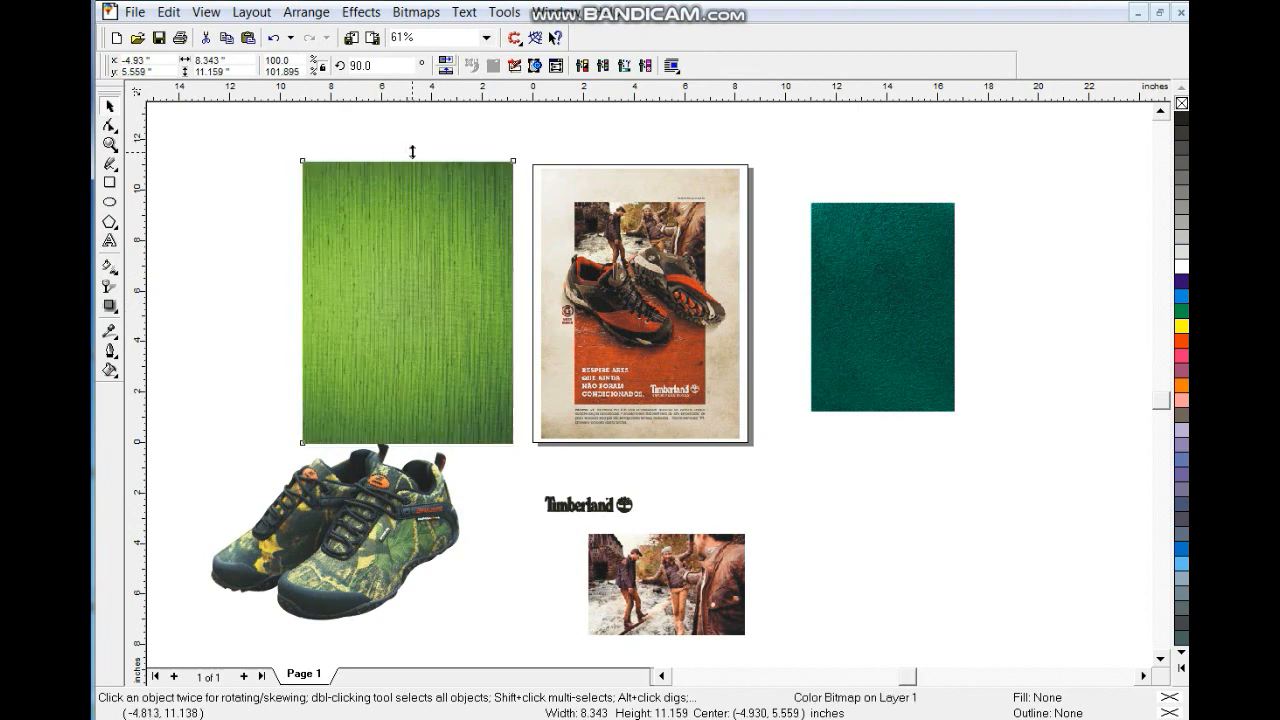
left_click(308, 133)
Step: Apply a Uniform transparency of 35 to the green texture
left_click(110, 128)
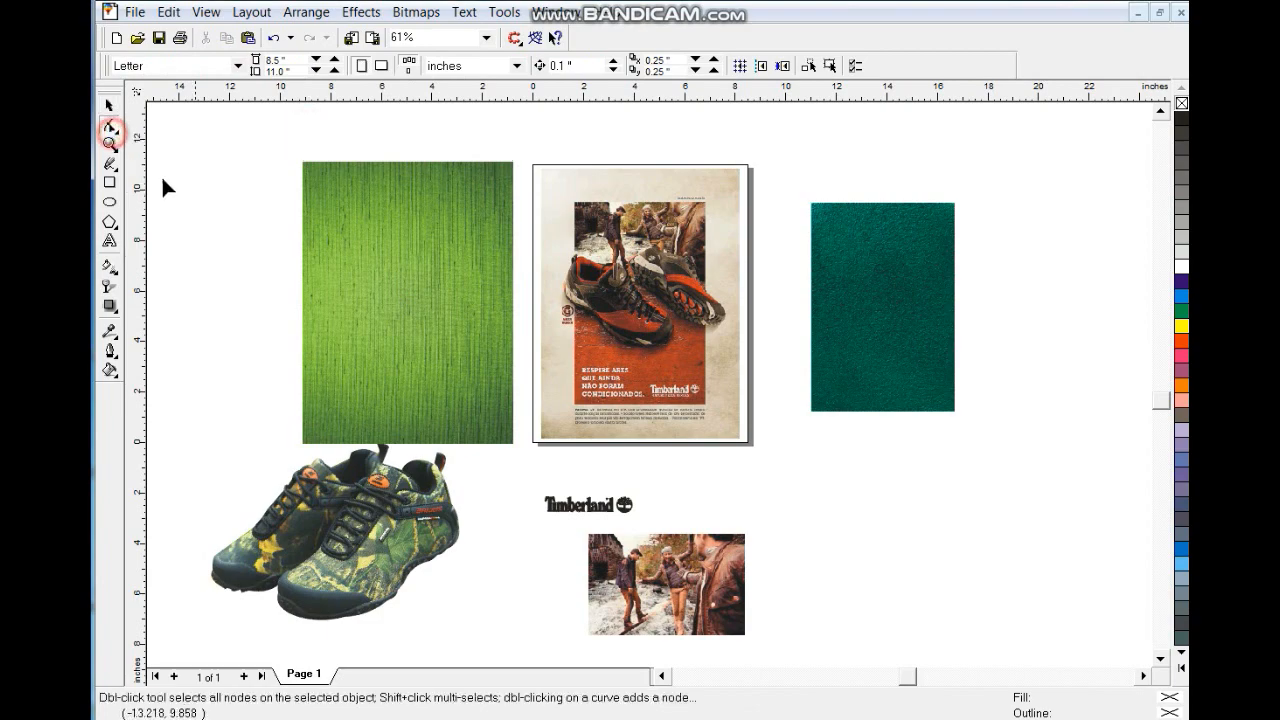
left_click(110, 146)
left_click_drag(277, 163, 786, 460)
left_click(110, 105)
left_click(391, 297)
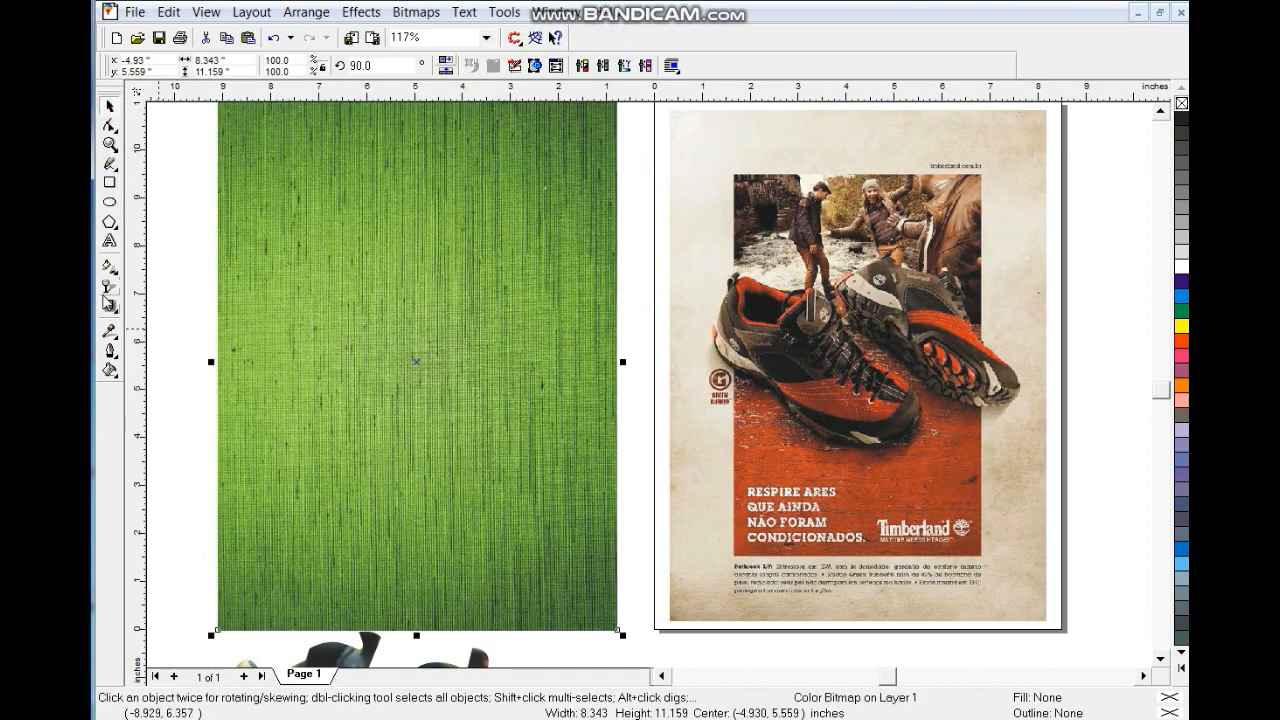
left_click(110, 287)
left_click(188, 65)
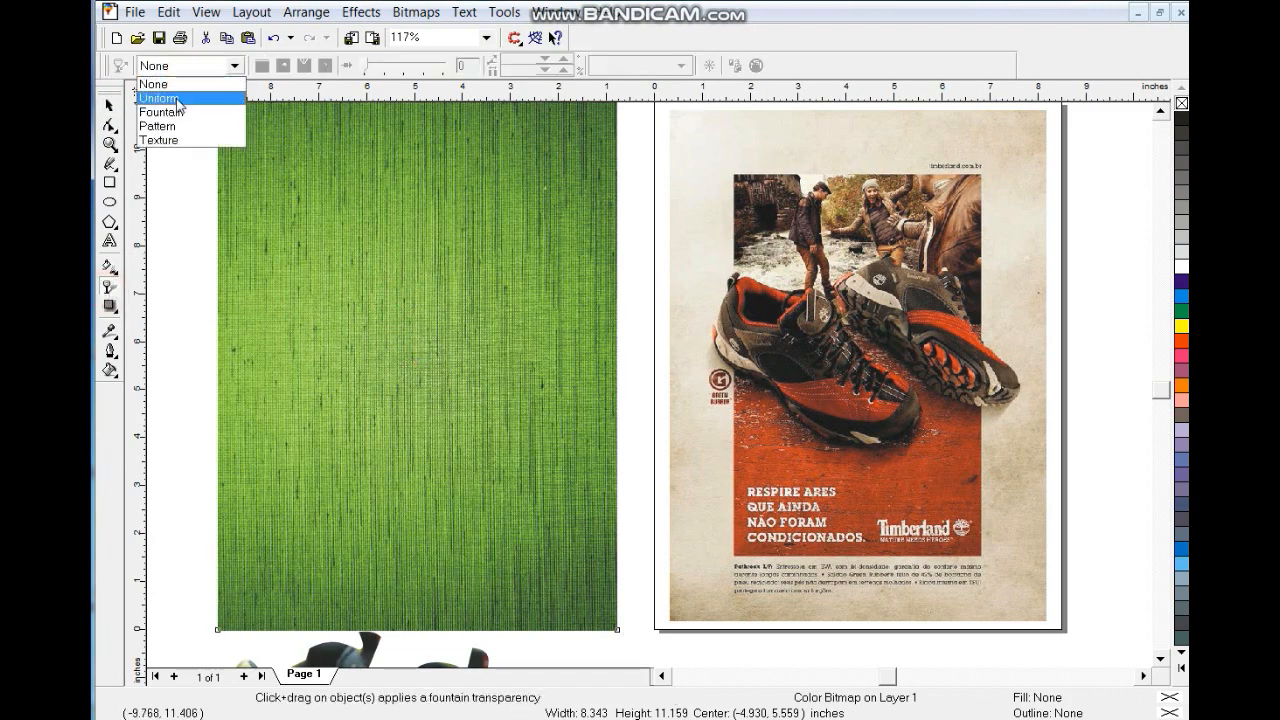
left_click(157, 97)
left_click_drag(314, 66, 296, 71)
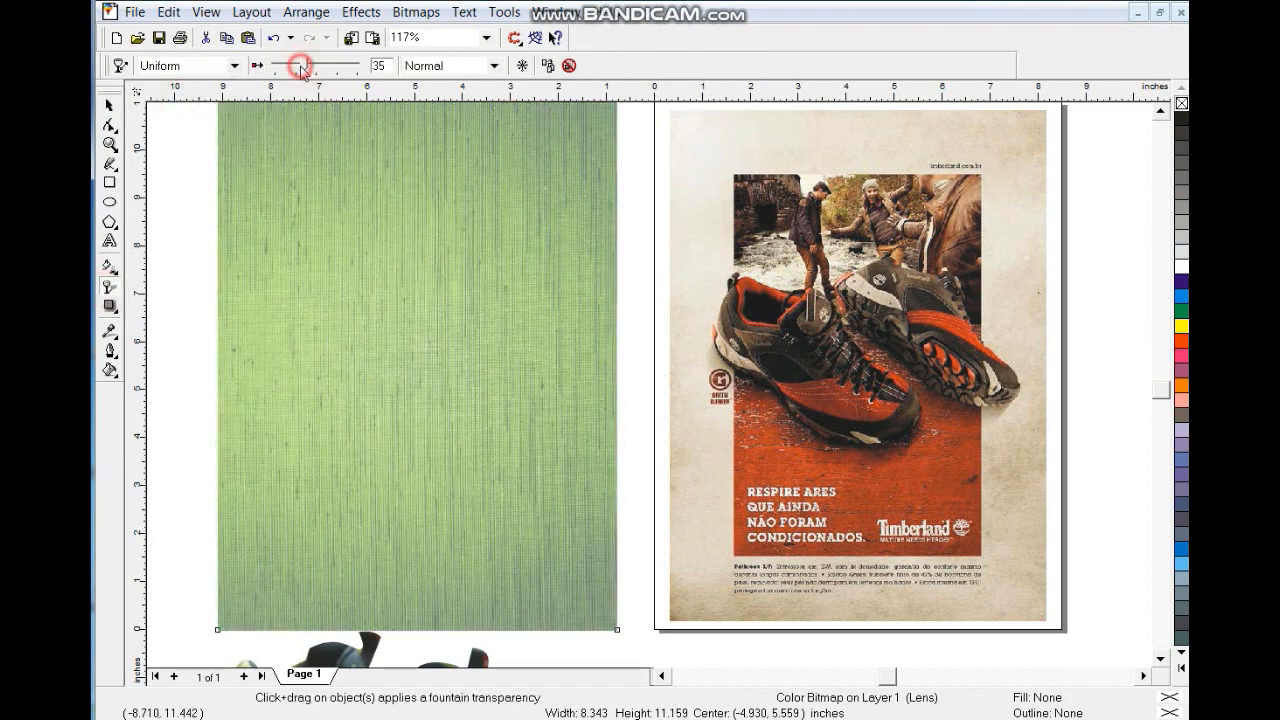
left_click(111, 110)
left_click(339, 303)
key("Escape")
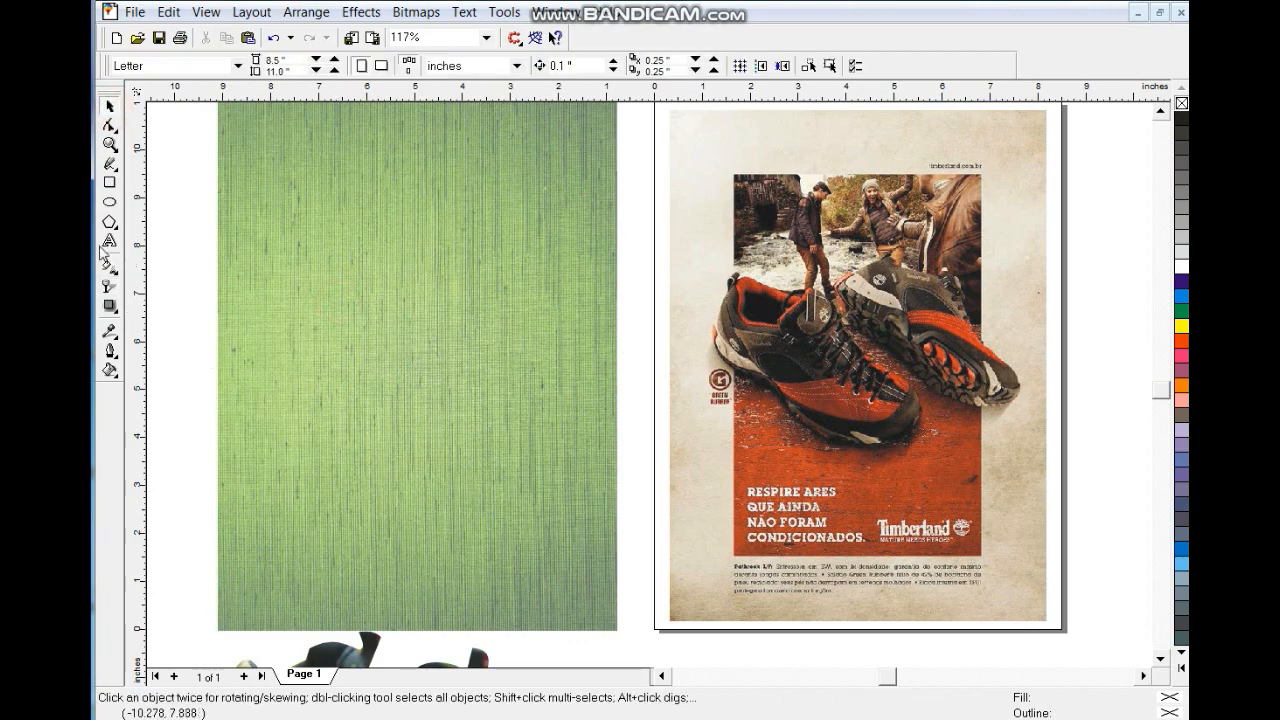
Step: Draw a rectangle about 5.91 by 8.39 in, roughly centered on the green texture
left_click(110, 183)
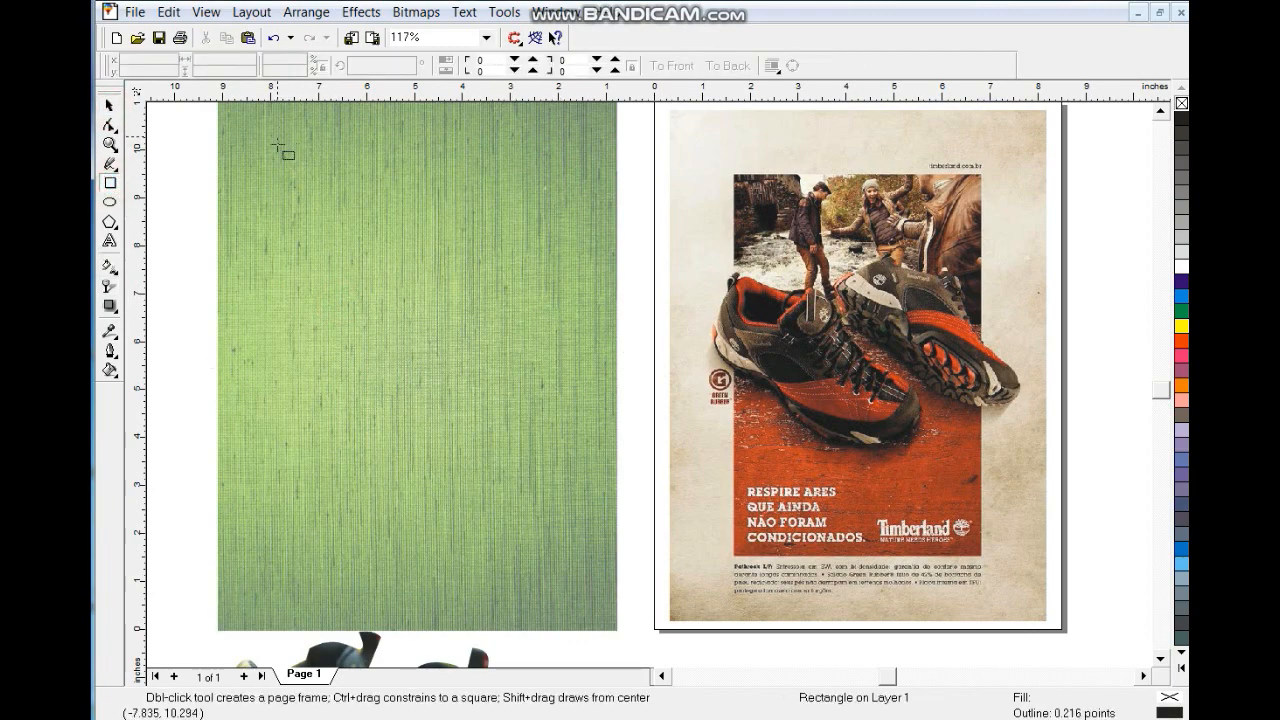
left_click_drag(277, 158, 562, 561)
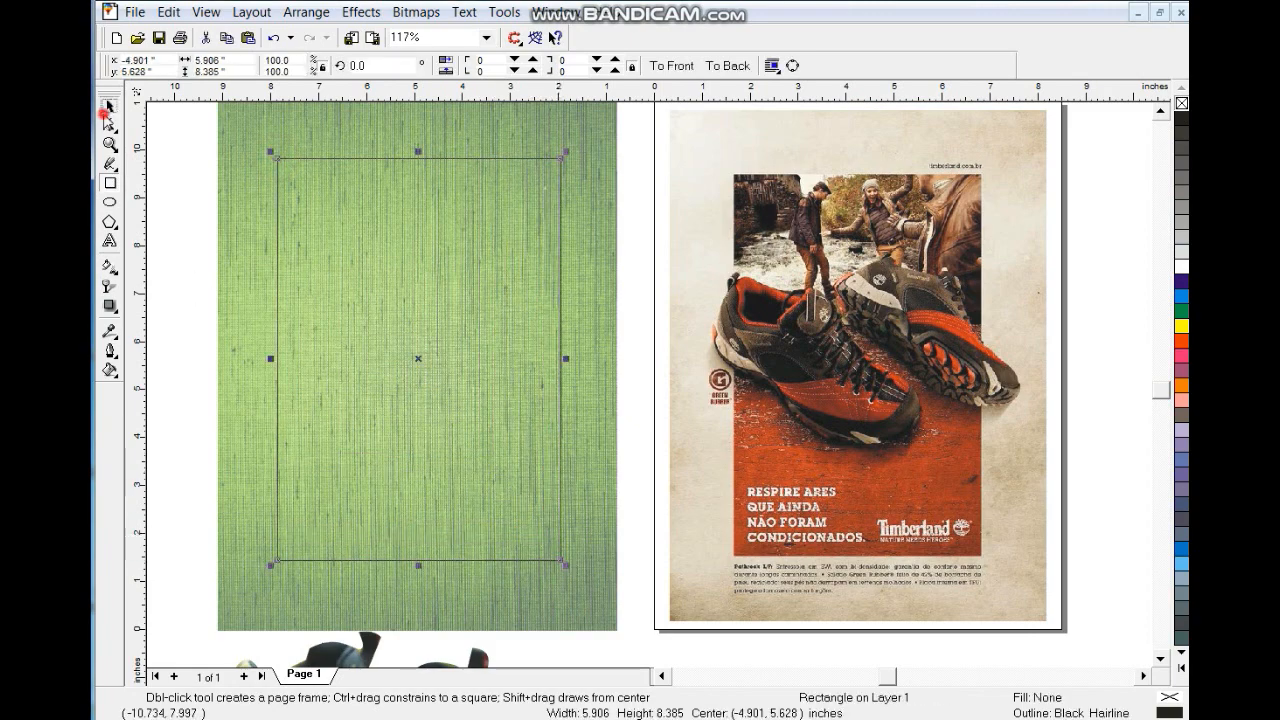
Step: Center the rectangle horizontally and vertically on the green texture
left_click(105, 114)
left_click(584, 315, "shift")
key("c")
key("e")
key("F3")
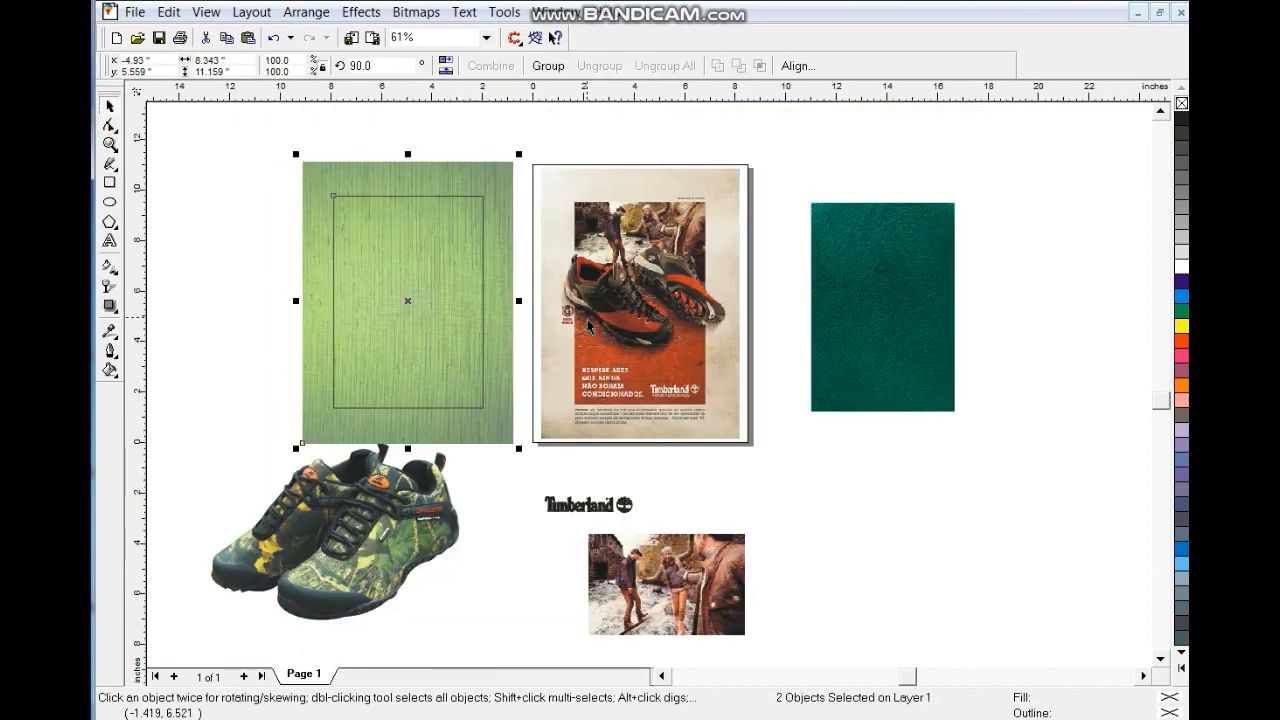
Step: Move the teal texture onto the rectangle and resize it to about 6.08 by 8.20 in
left_click(877, 352)
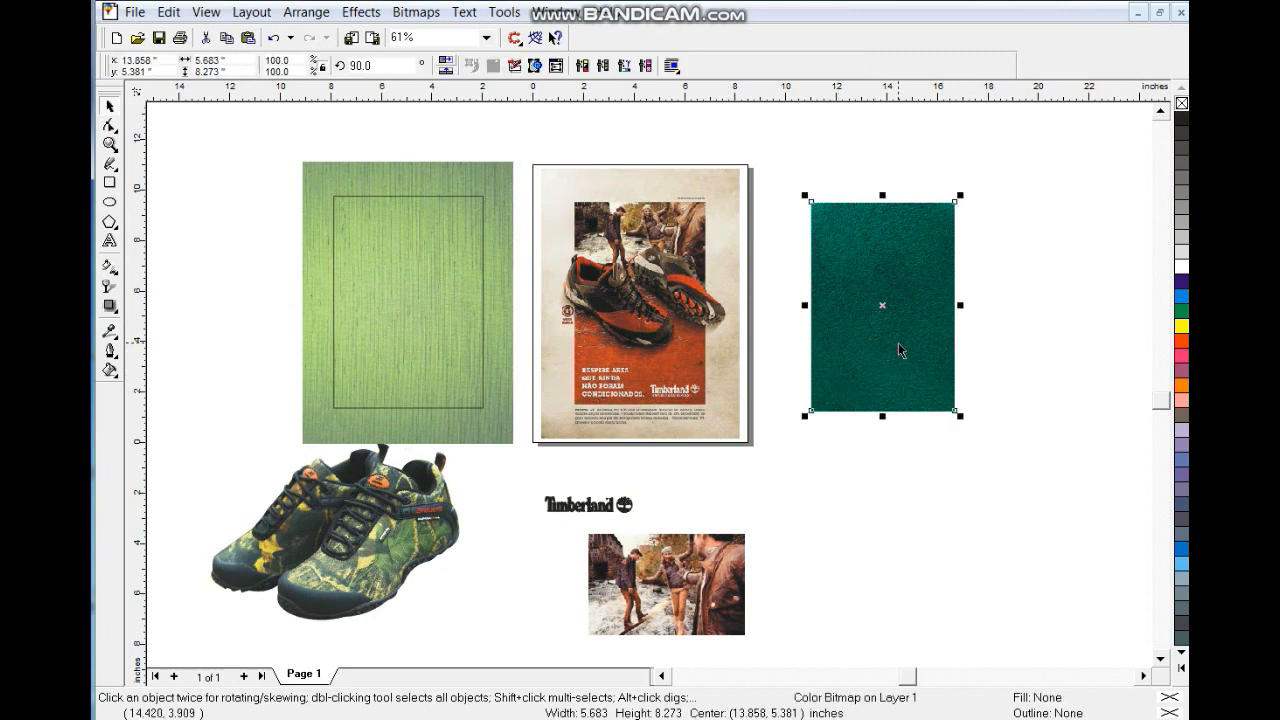
left_click_drag(902, 326, 423, 330)
left_click(110, 144)
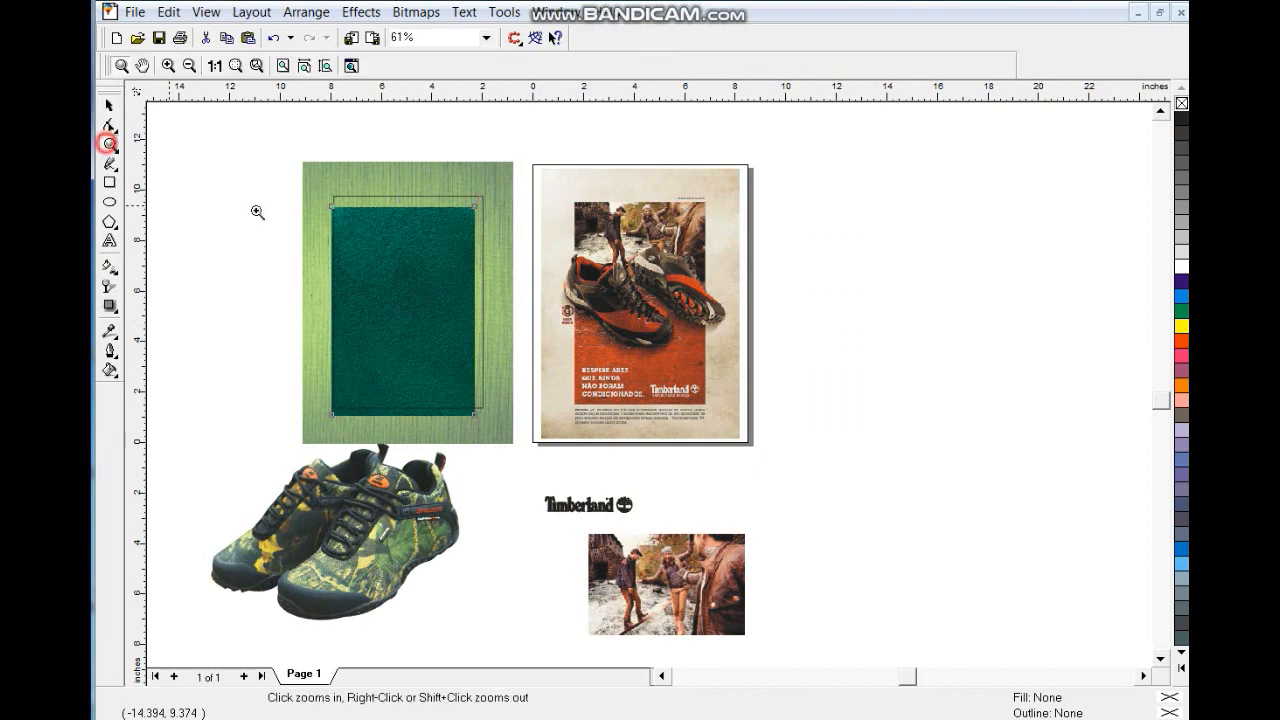
left_click_drag(321, 185, 630, 394)
left_click_drag(716, 428, 717, 430)
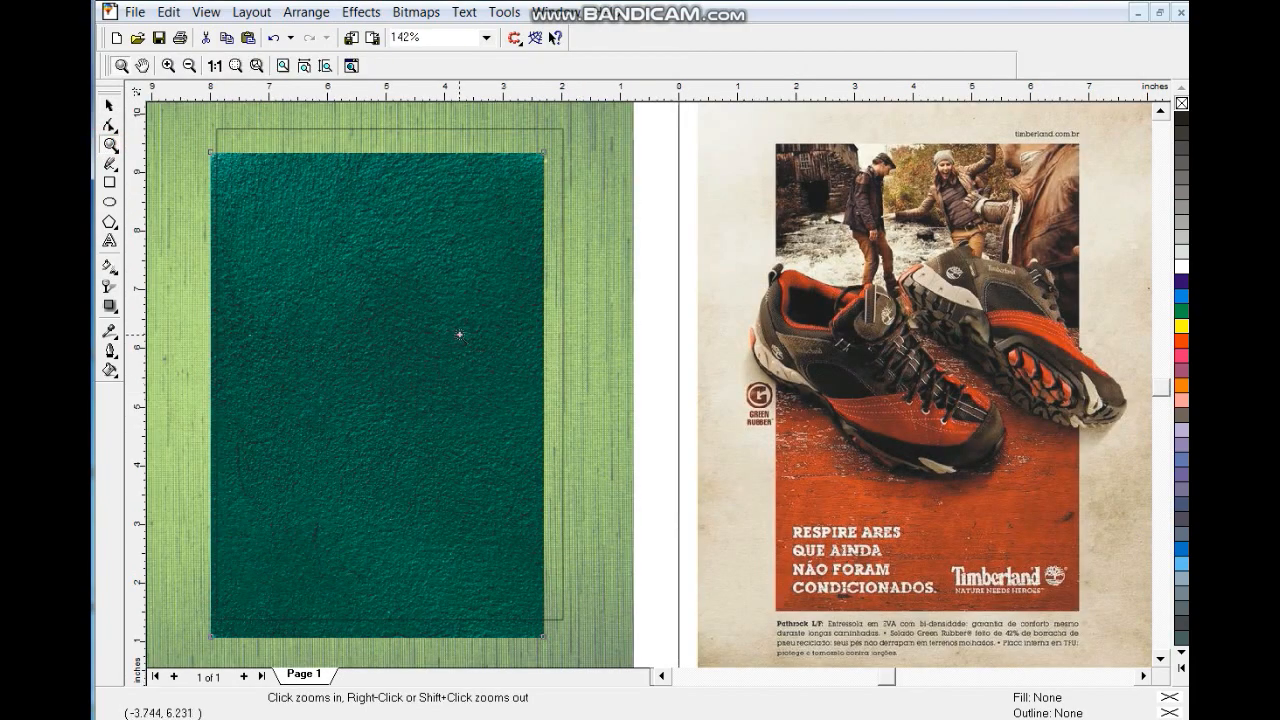
left_click(110, 105)
left_click_drag(549, 396, 570, 396)
left_click_drag(390, 146, 395, 154)
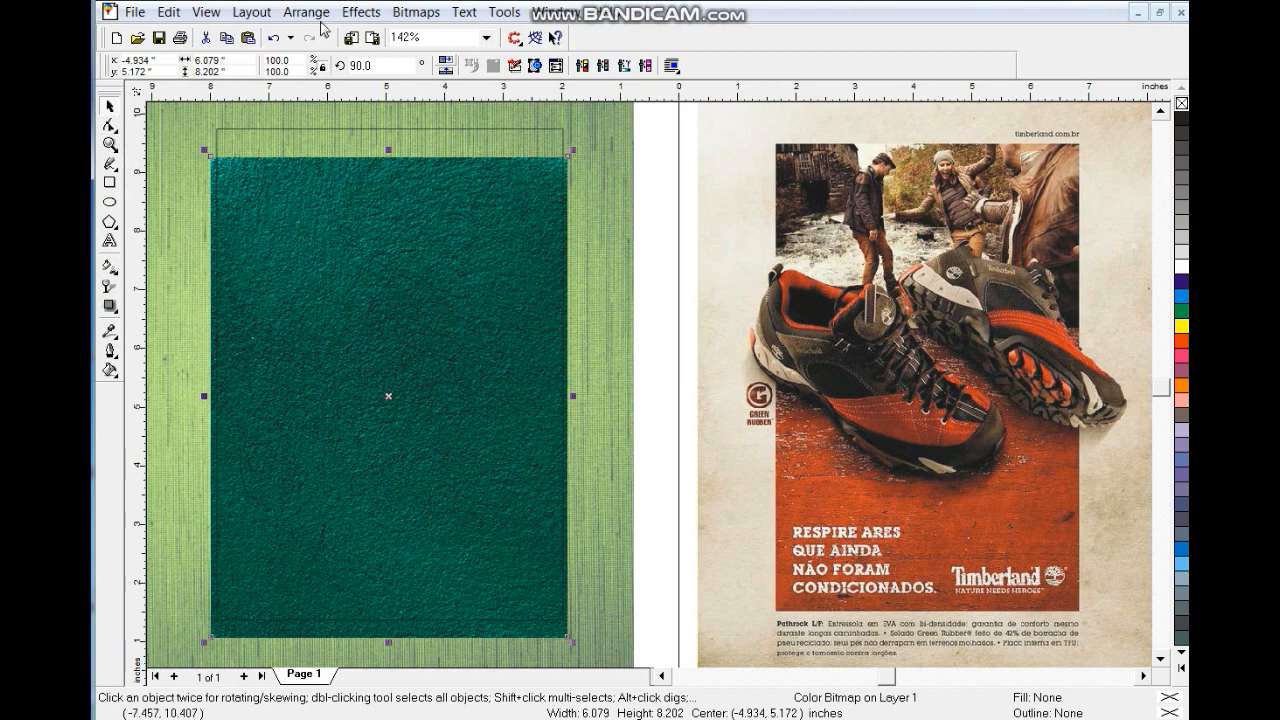
Step: Place the teal texture inside the rectangle with PowerClip
left_click(360, 12)
mouse_move(523, 151)
left_click(640, 157)
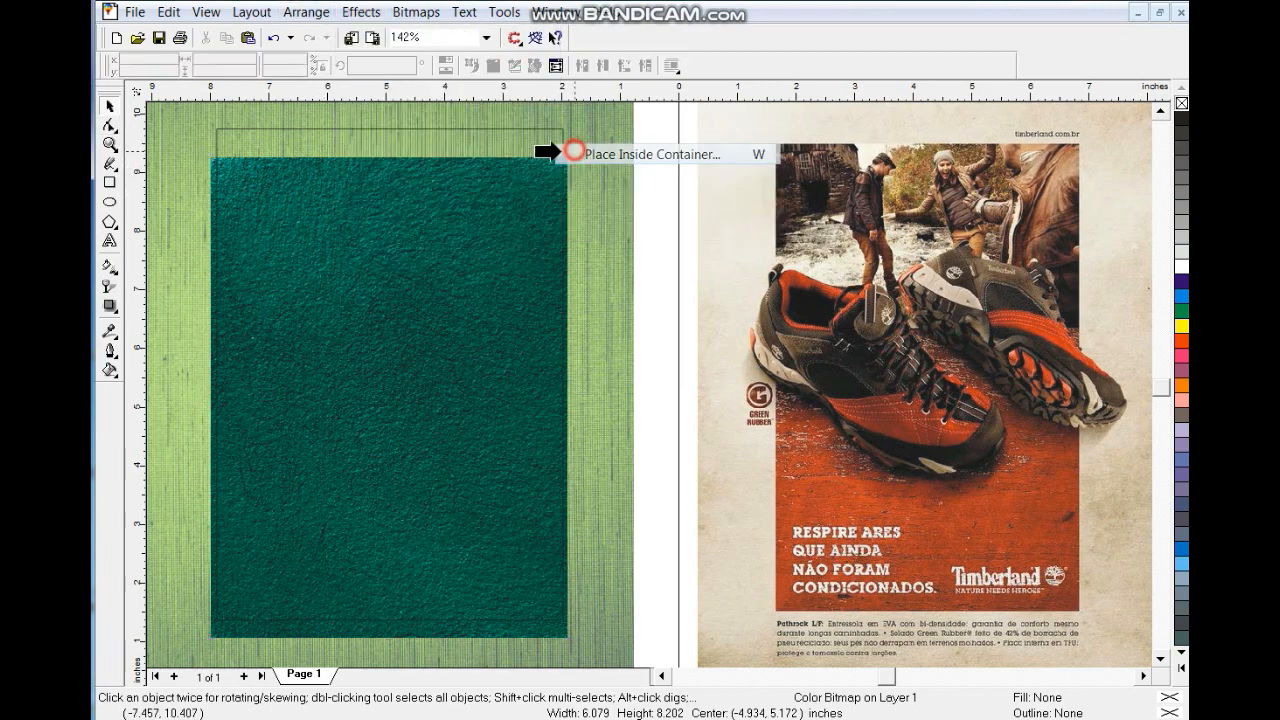
left_click(538, 129)
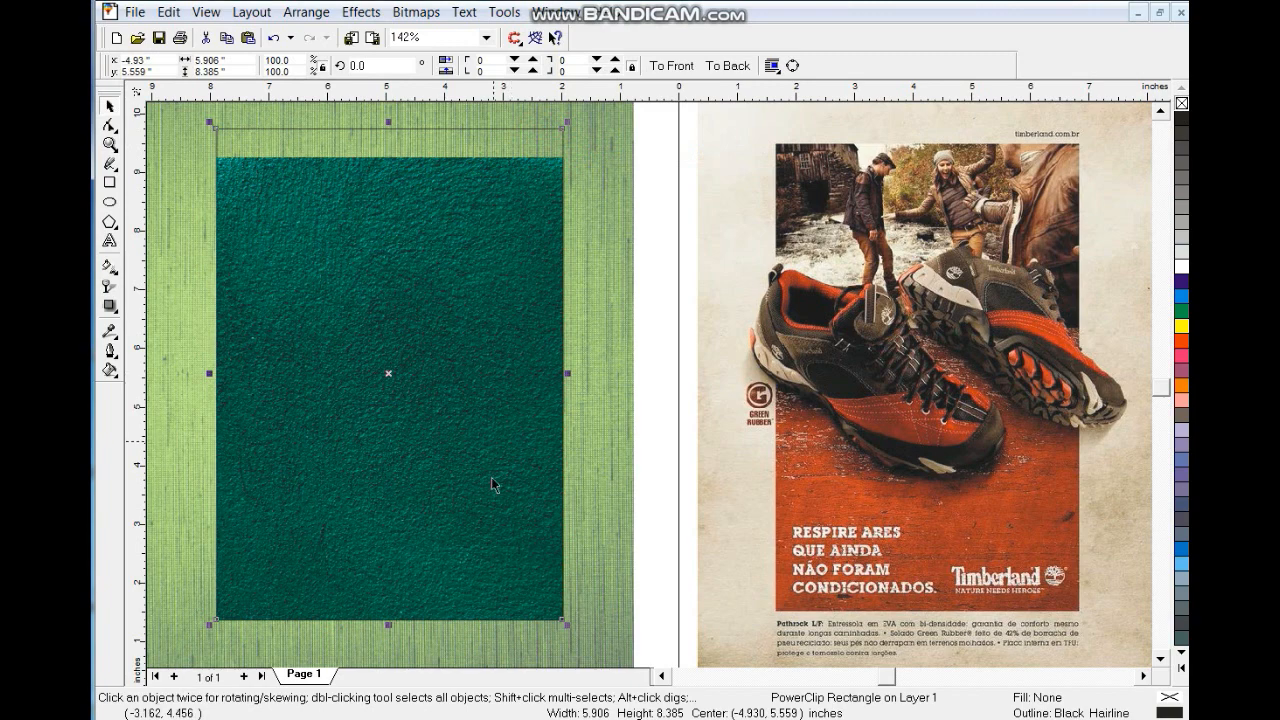
Step: Move the cut-out shoes onto the teal panel and bring them in front of it
key("F3")
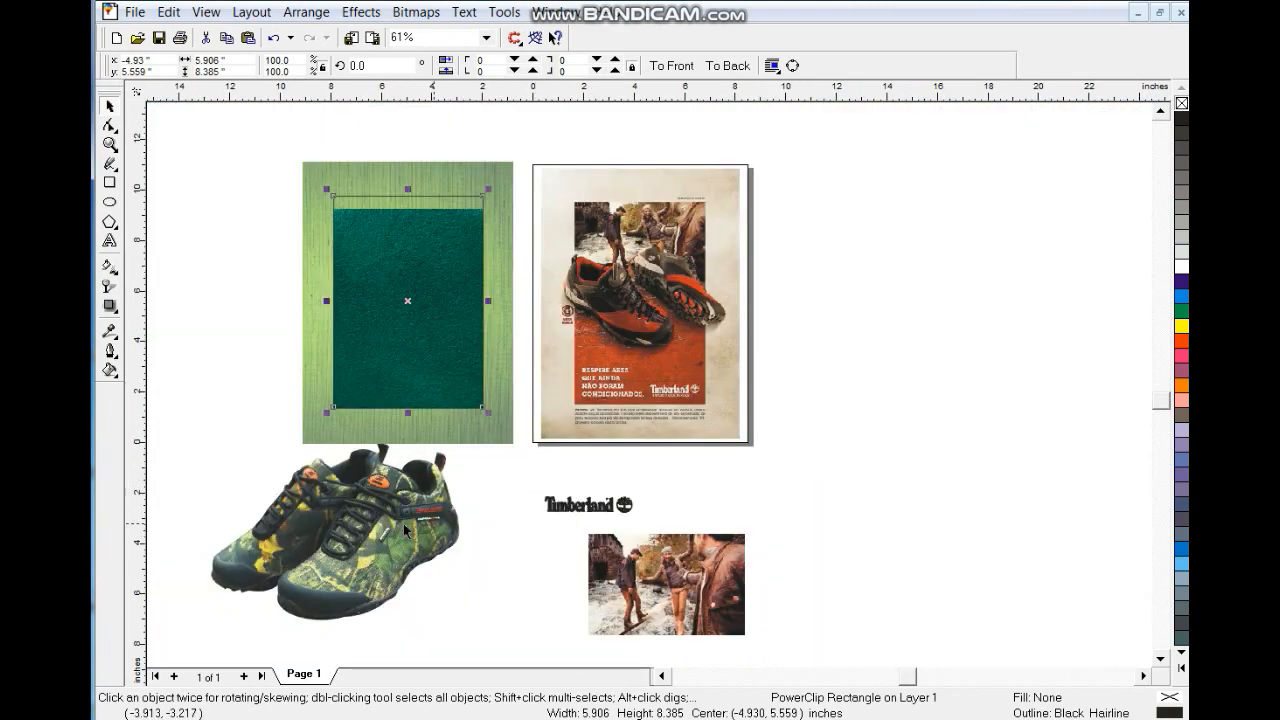
left_click(388, 542)
left_click_drag(388, 537, 443, 354)
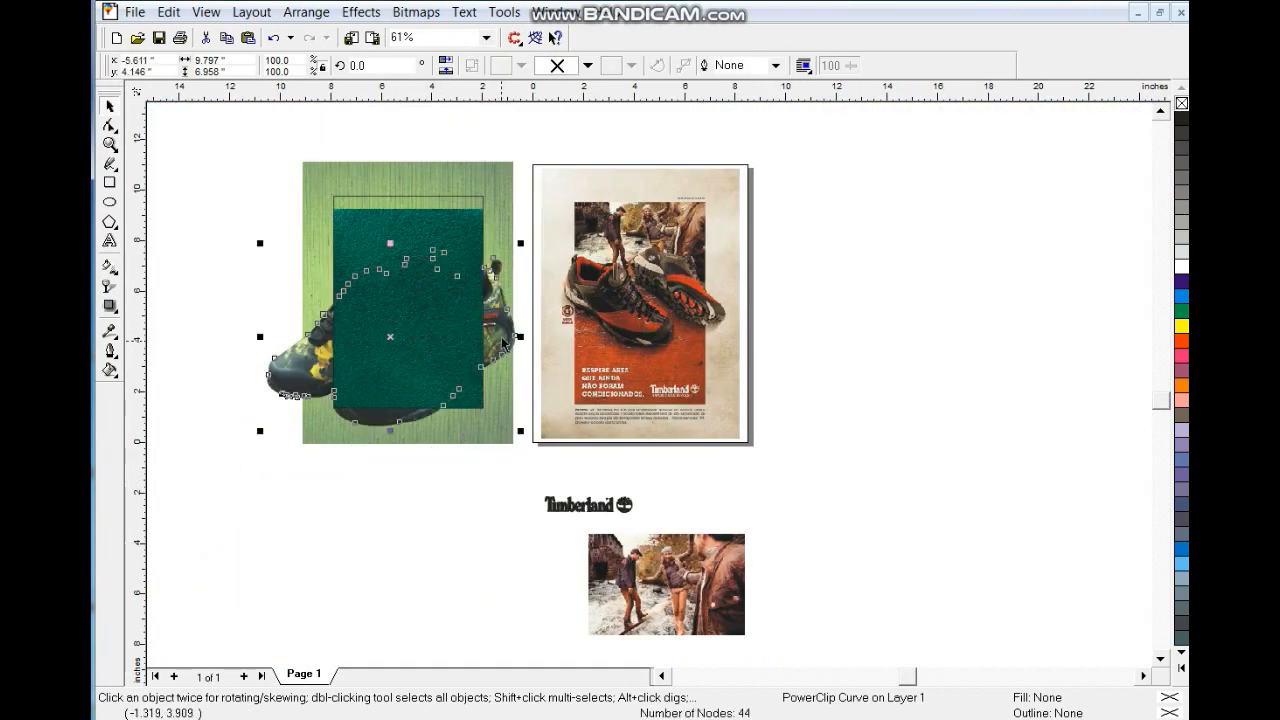
left_click(220, 206)
left_click_drag(228, 131, 830, 472)
key("shift+F2")
left_click(695, 423)
left_click_drag(631, 438, 635, 435)
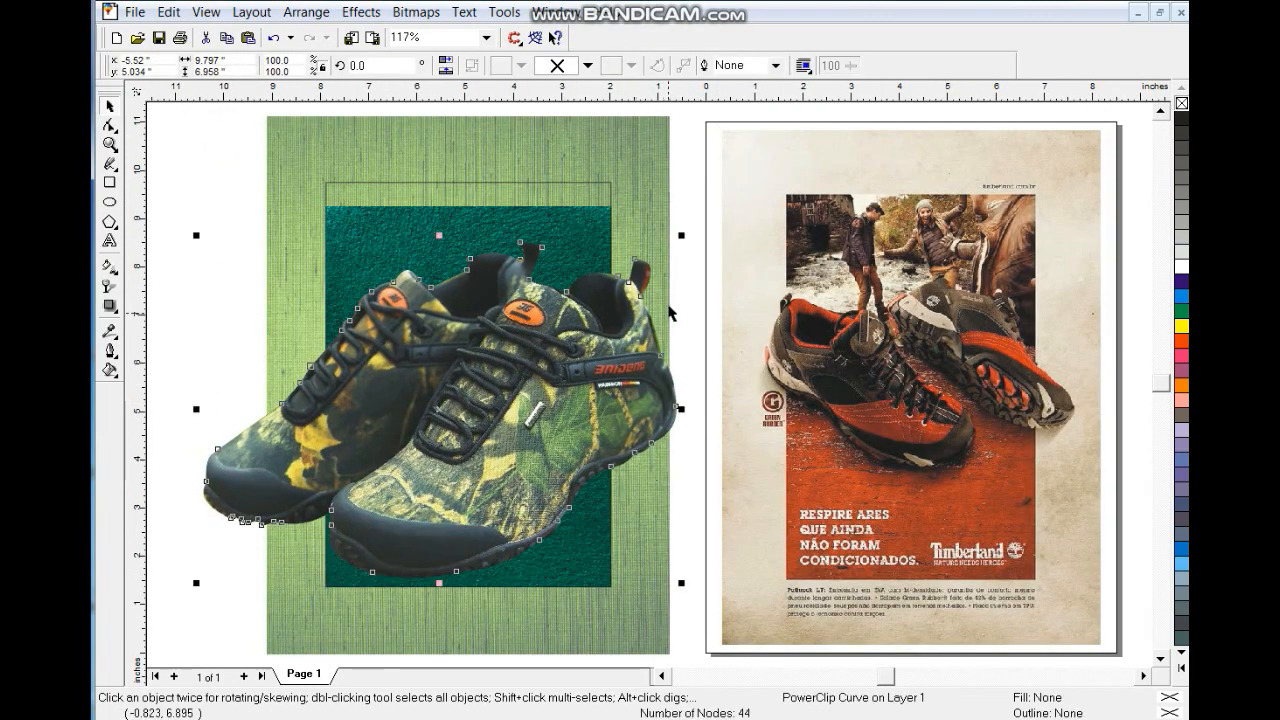
Step: Scale the shoes down to about 6.88 by 4.88 in and narrow the teal panel to about 5.39 in wide
left_click_drag(681, 238, 674, 272)
left_click_drag(598, 394, 598, 390)
left_click_drag(640, 259, 624, 270)
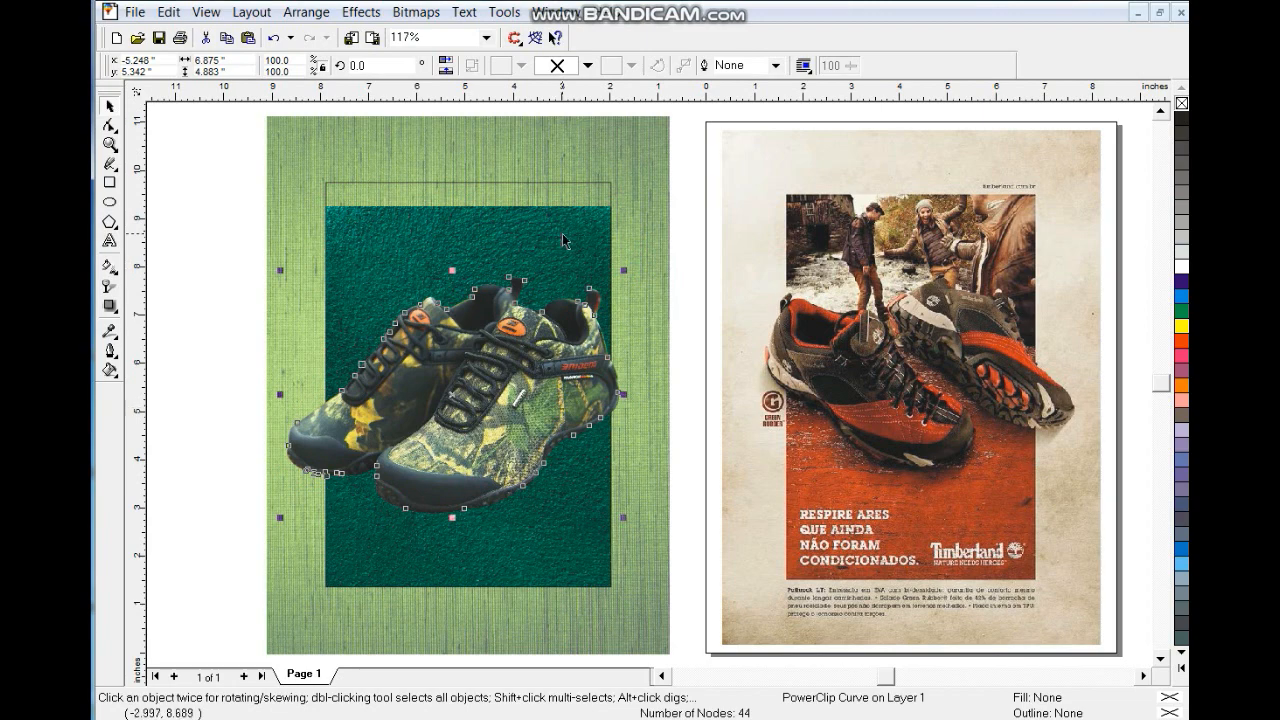
left_click(563, 241)
left_click_drag(617, 383, 604, 395)
Step: Rotate the shoes to about 352.4 degrees and shift them slightly upward on the panel
left_click(563, 404)
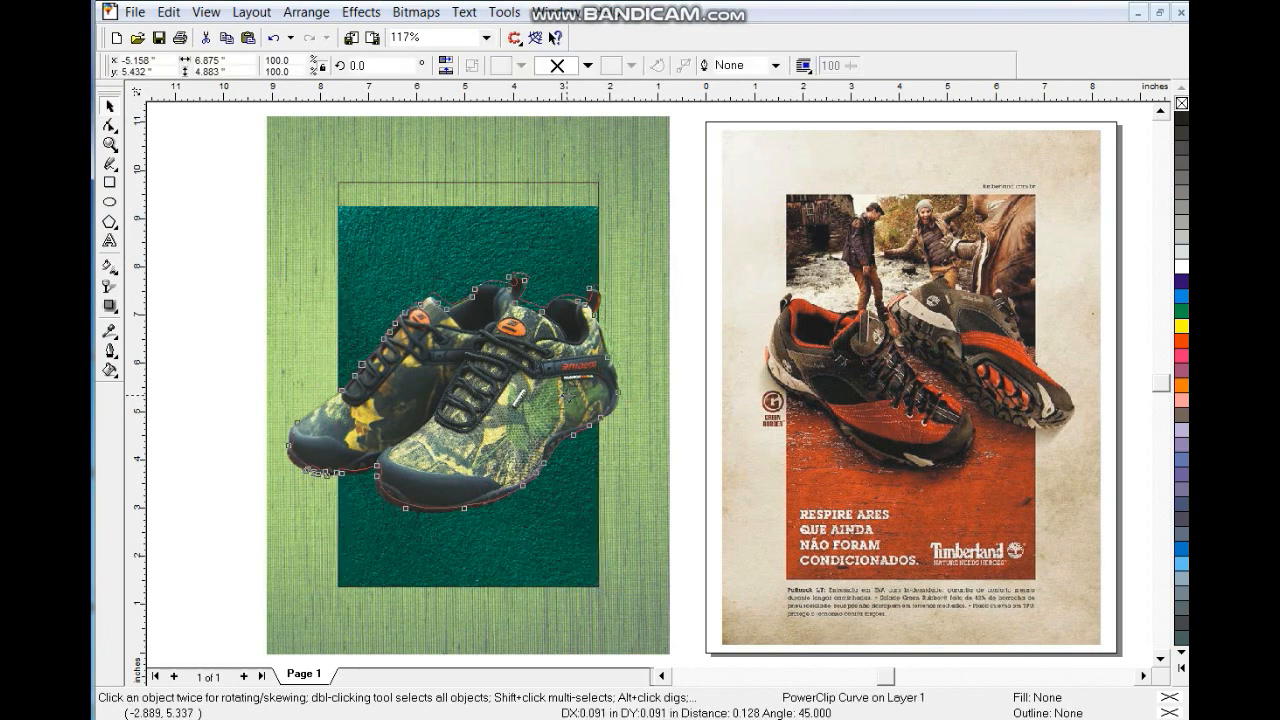
left_click(556, 410)
left_click_drag(632, 266, 635, 298)
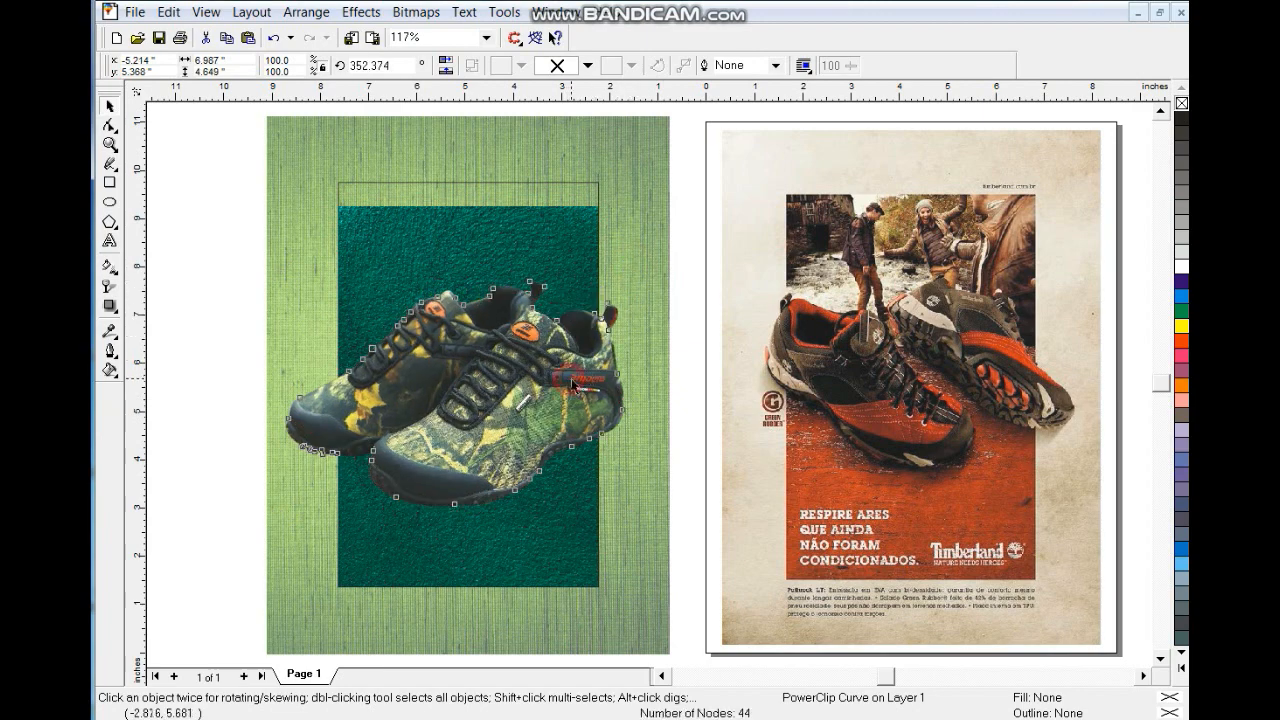
left_click(576, 384)
left_click(183, 355)
left_click_drag(485, 391, 485, 376)
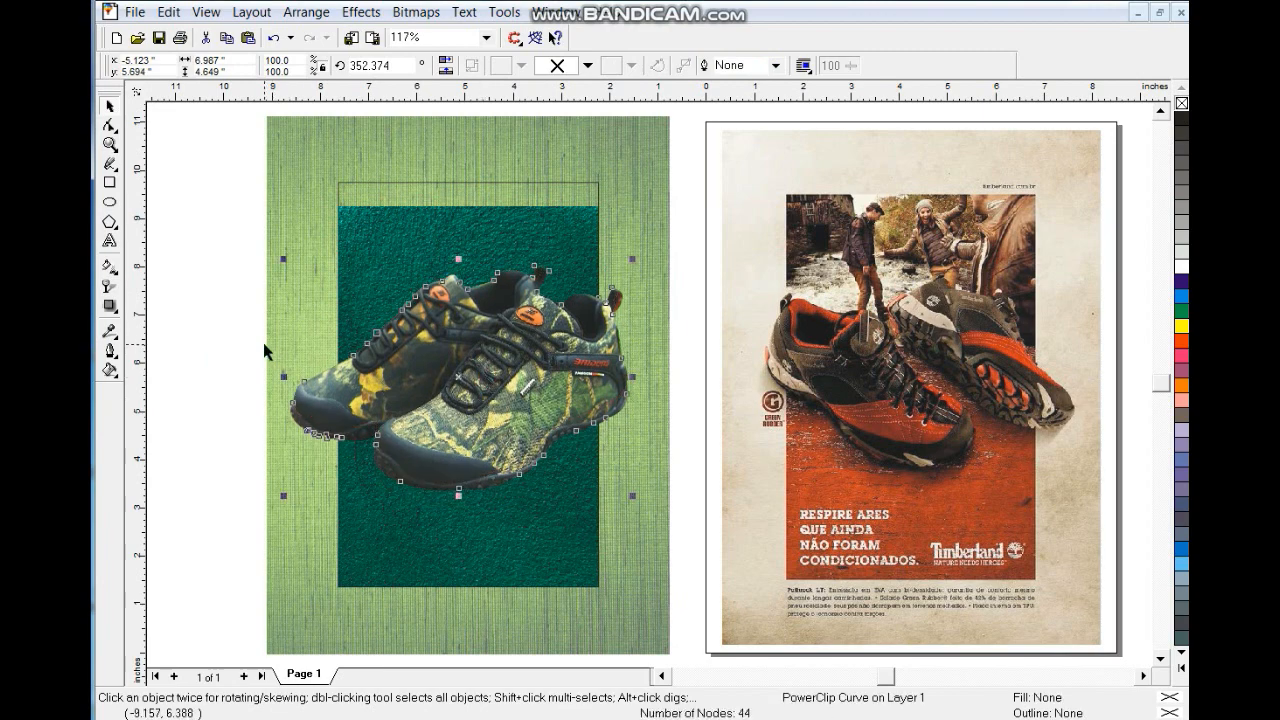
left_click(262, 339)
Step: Move the photo of the people by the river onto the panel's upper part, above the teal texture and behind the shoes
left_click(618, 548)
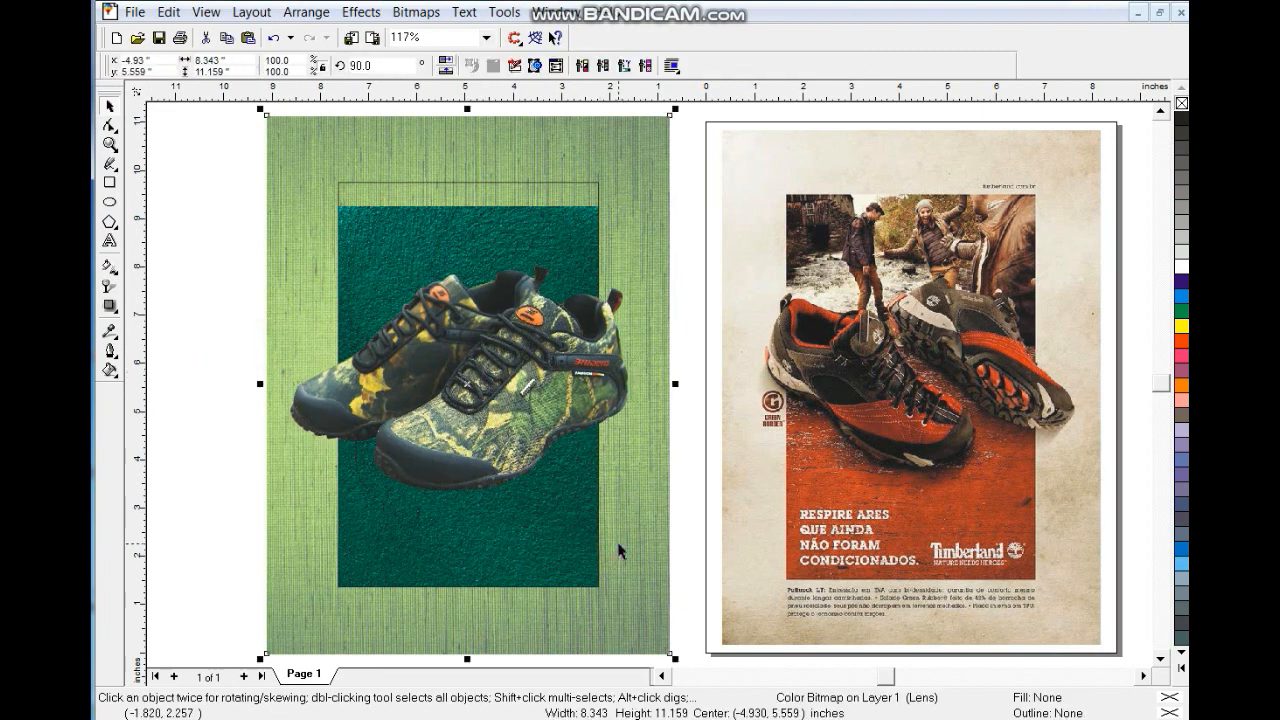
key("F3")
left_click(800, 650)
left_click_drag(800, 650, 549, 319)
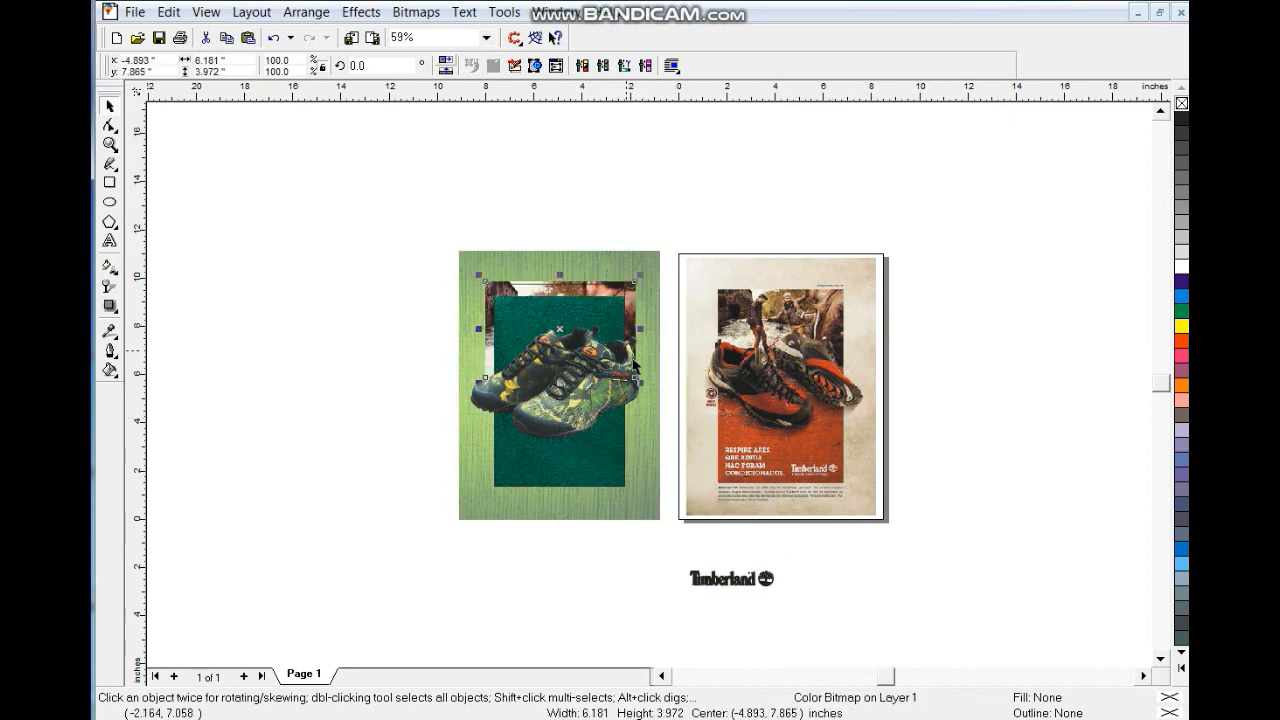
key("shift+F2")
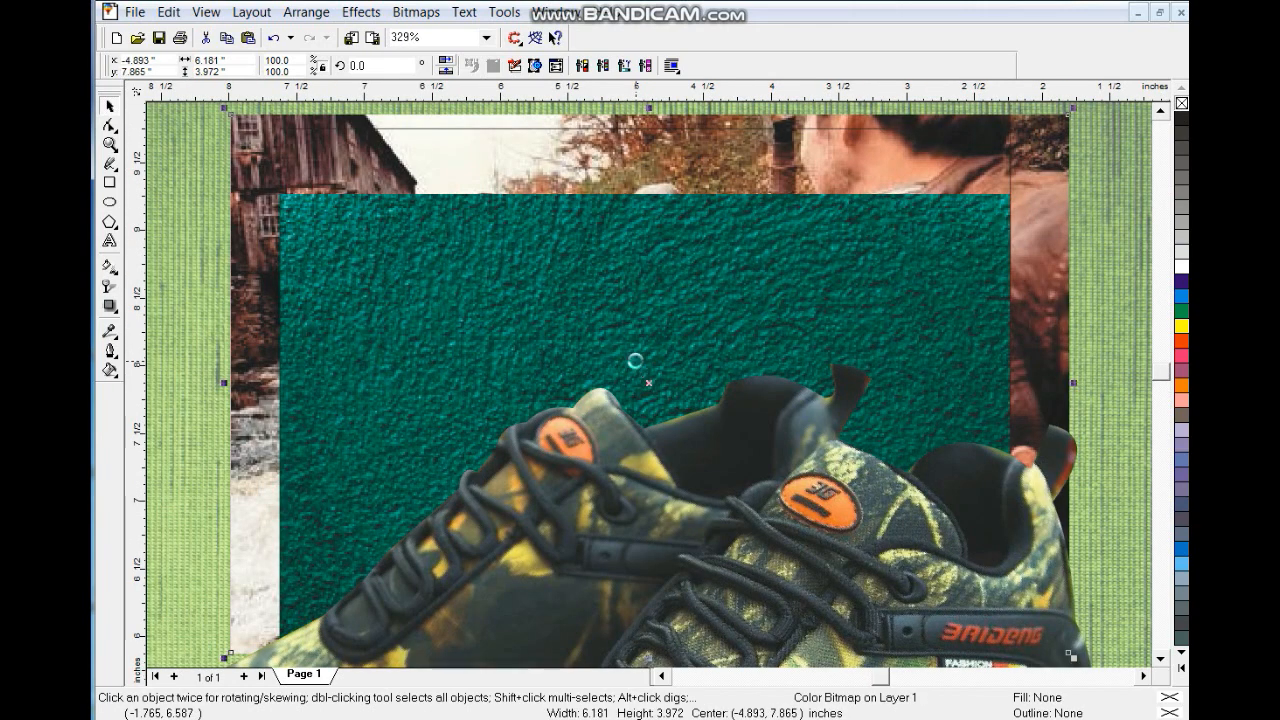
key("F3")
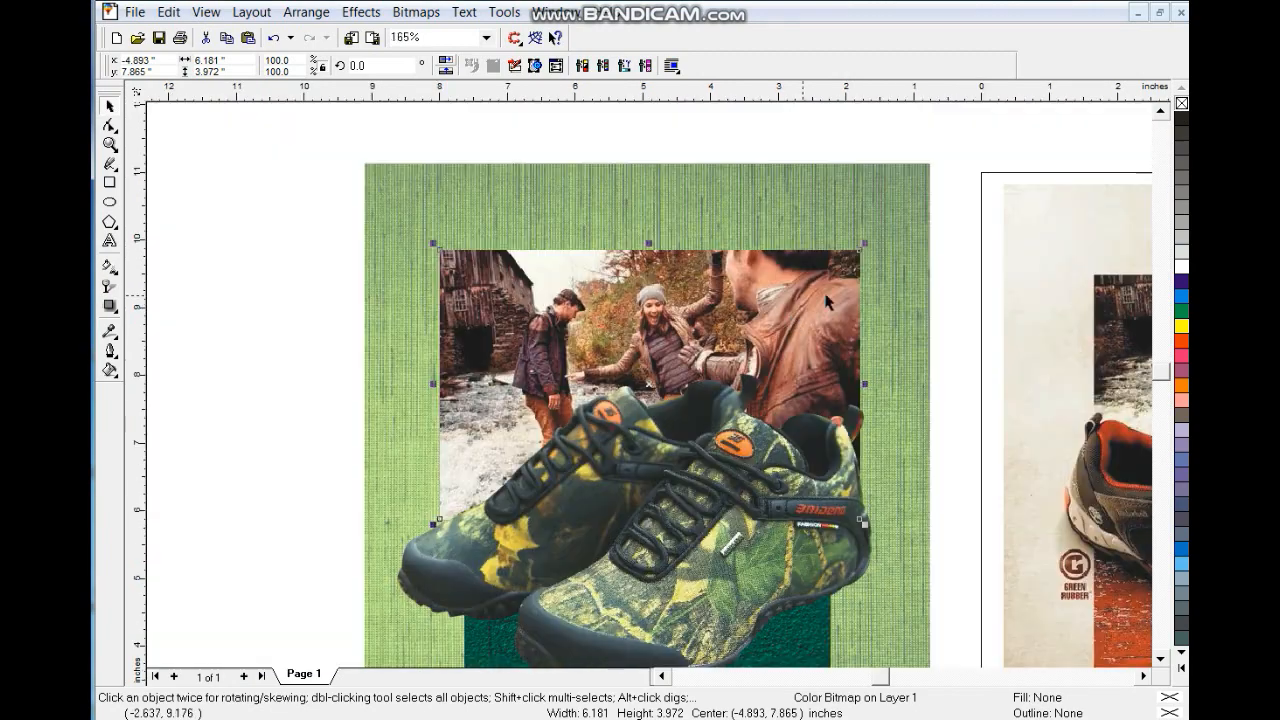
Step: Resize the people photo to about 5.53 by 3.86 in so it spans the upper part of the panel
left_click(865, 255)
left_click_drag(861, 249, 851, 280)
left_click_drag(737, 316, 715, 292)
left_click_drag(795, 467, 837, 494)
left_click_drag(459, 497, 453, 503)
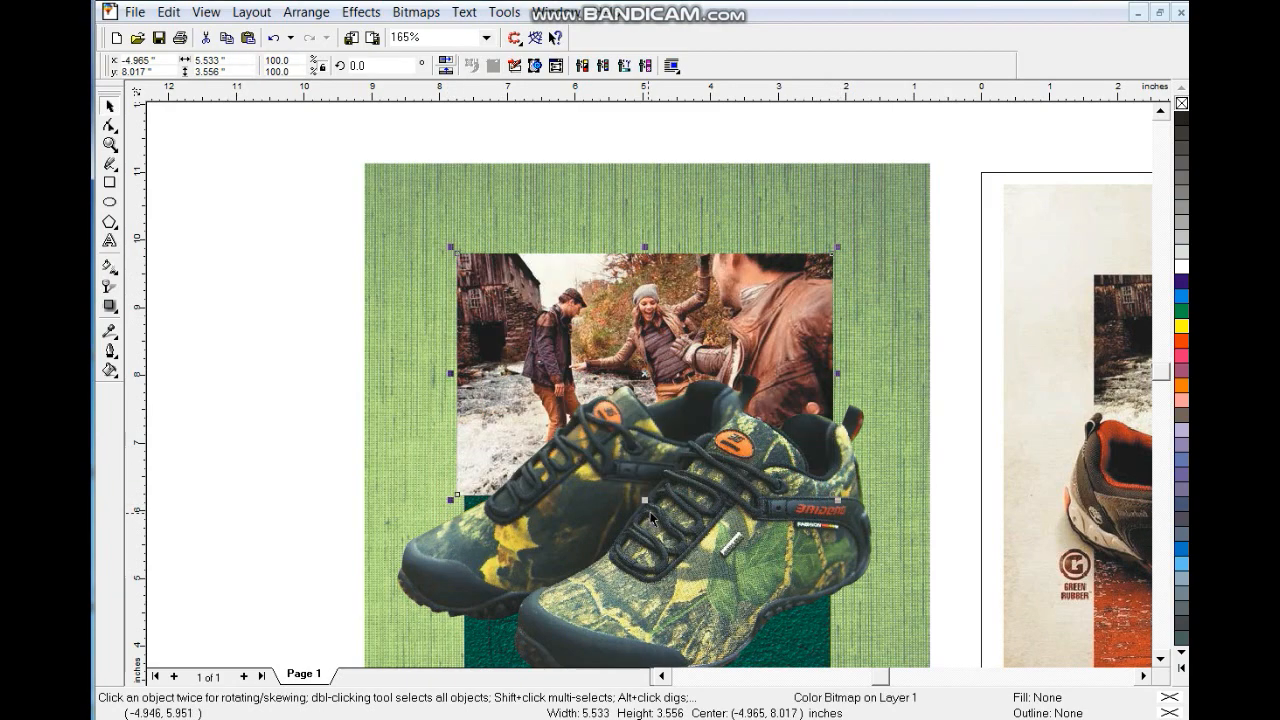
left_click_drag(648, 504, 648, 515)
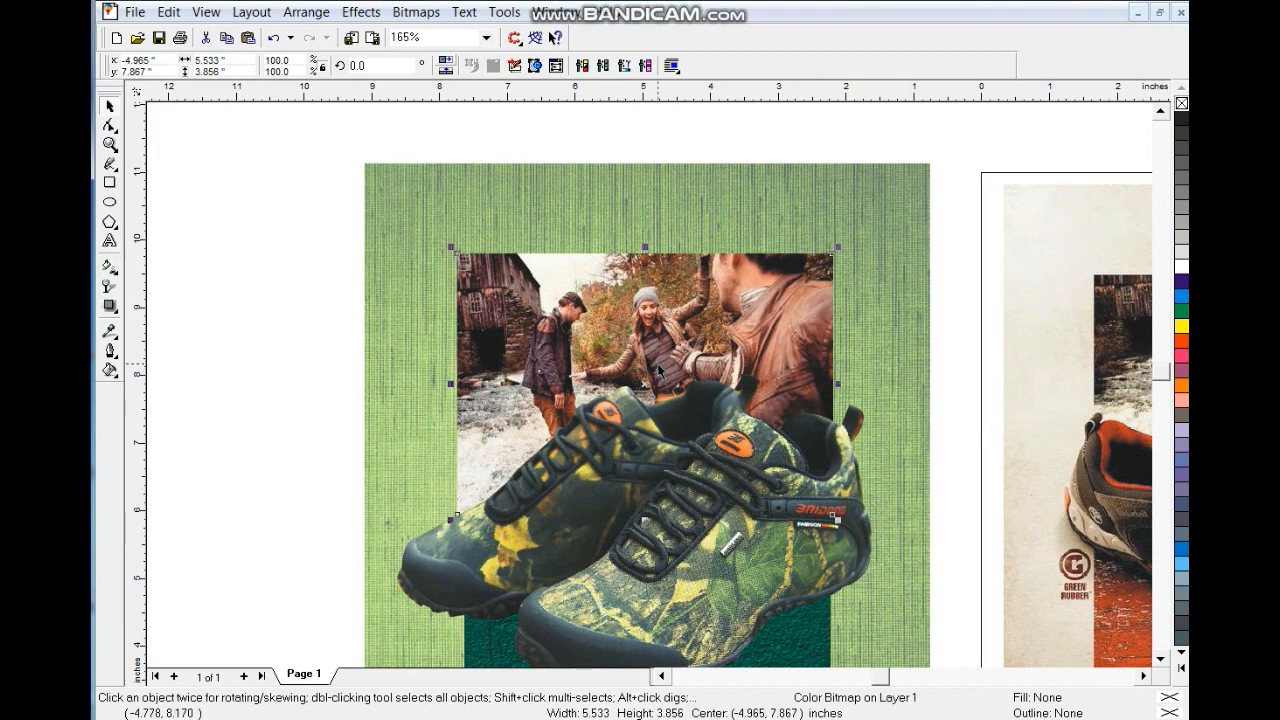
Step: Place the people photo inside the teal panel's rectangle with PowerClip
left_click(361, 12)
mouse_move(486, 158)
left_click(594, 155)
left_click(757, 545)
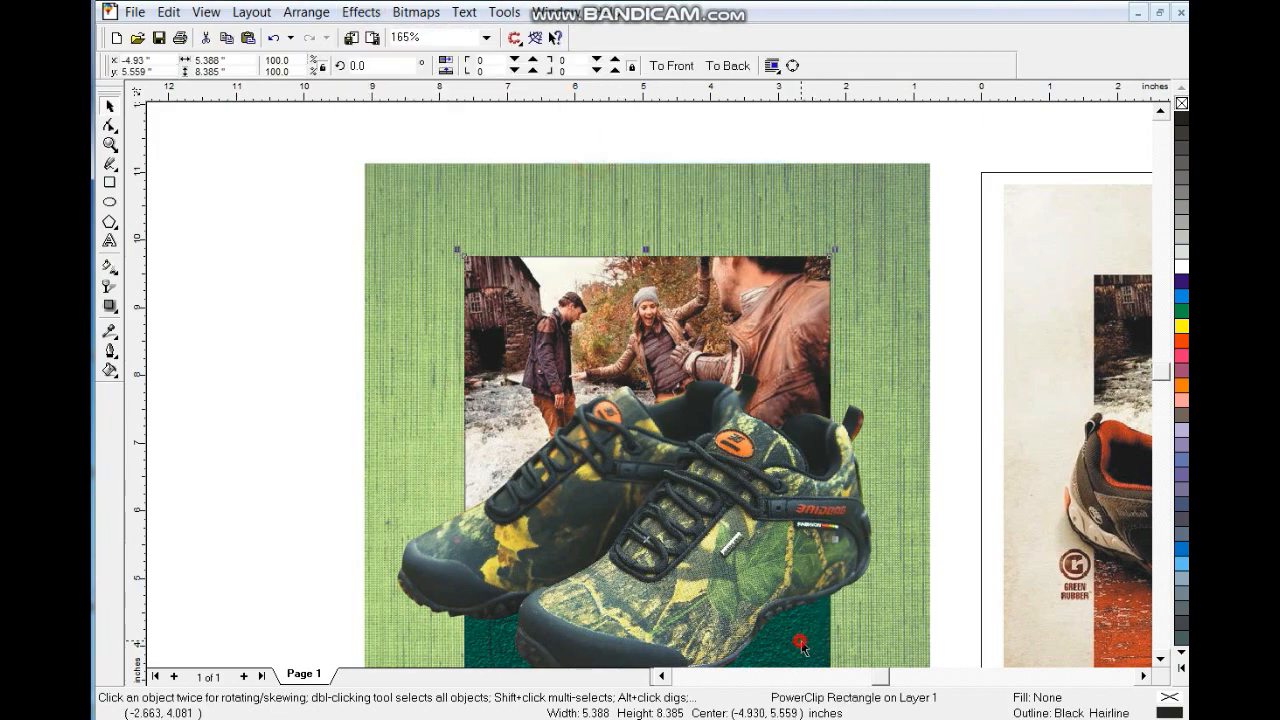
Step: Shrink the shoes to about 6.82 in wide and remove the outline from the shoes and the picture panel
left_click(806, 317, "shift")
left_click(868, 290, "shift")
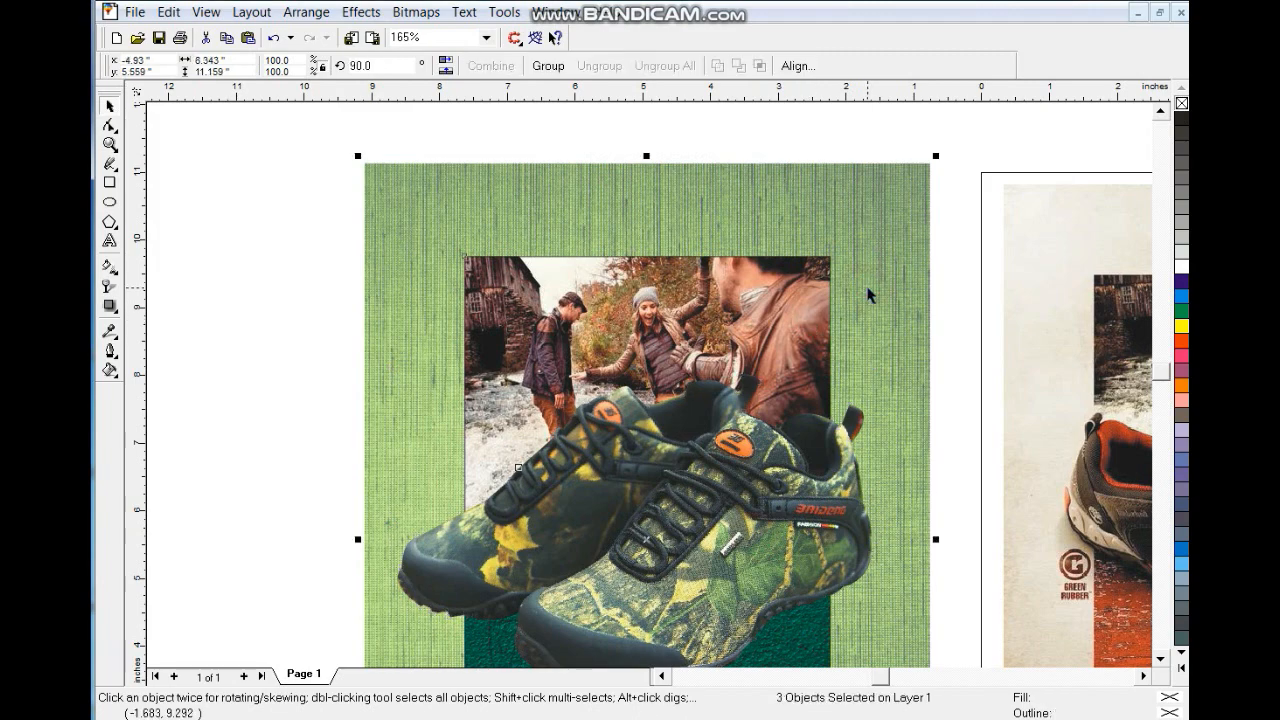
key("shift+F2")
left_click(855, 358)
left_click(780, 396)
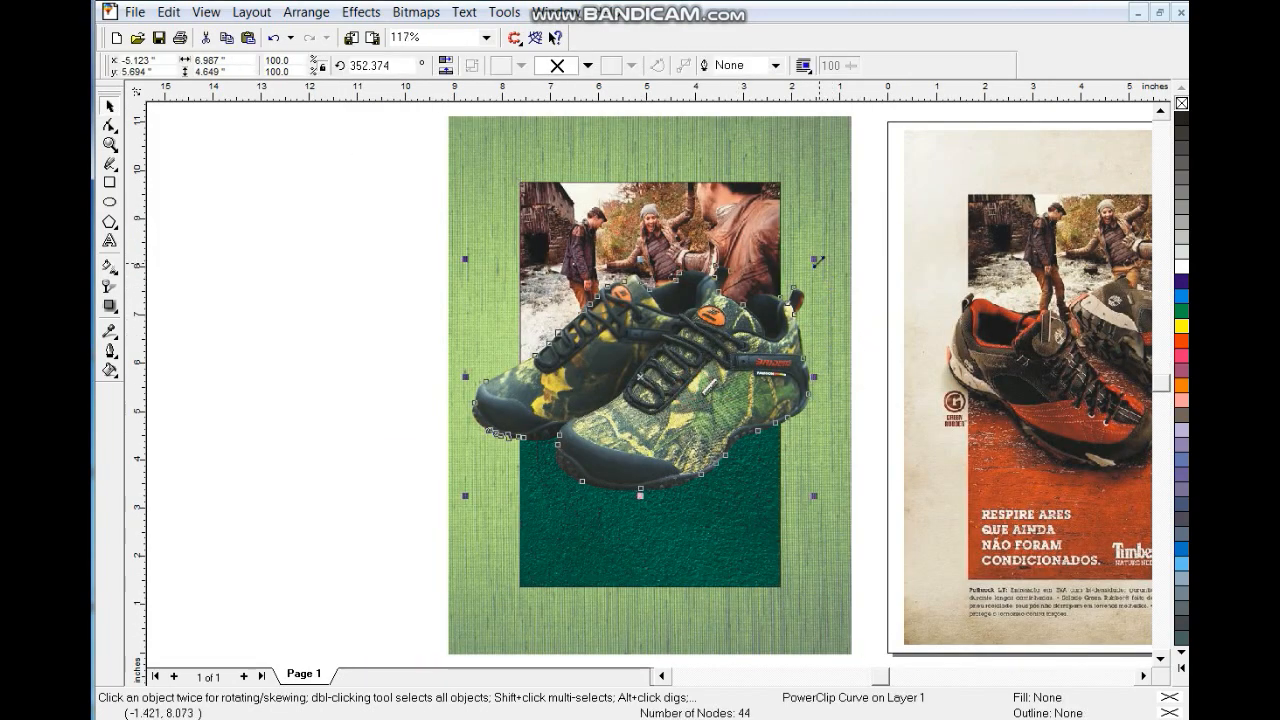
left_click(755, 238, "shift")
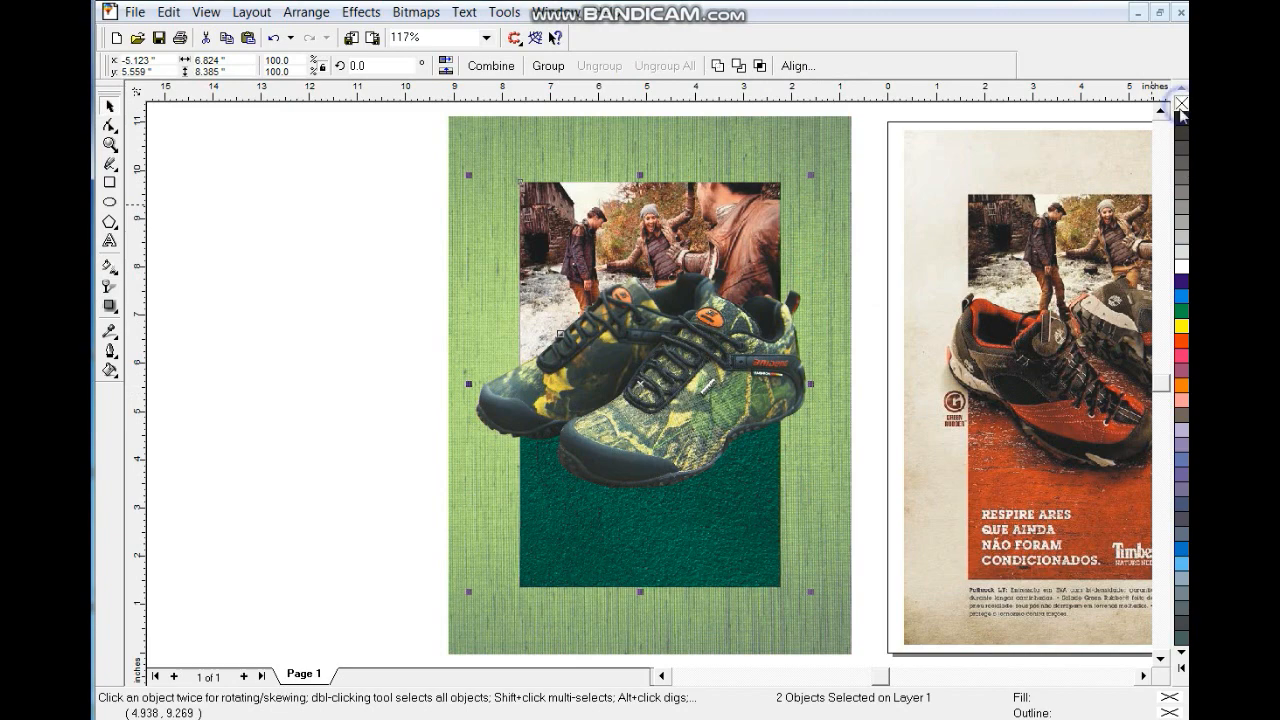
Step: Set the green background texture's Uniform transparency to 50
left_click(480, 263)
left_click(110, 284)
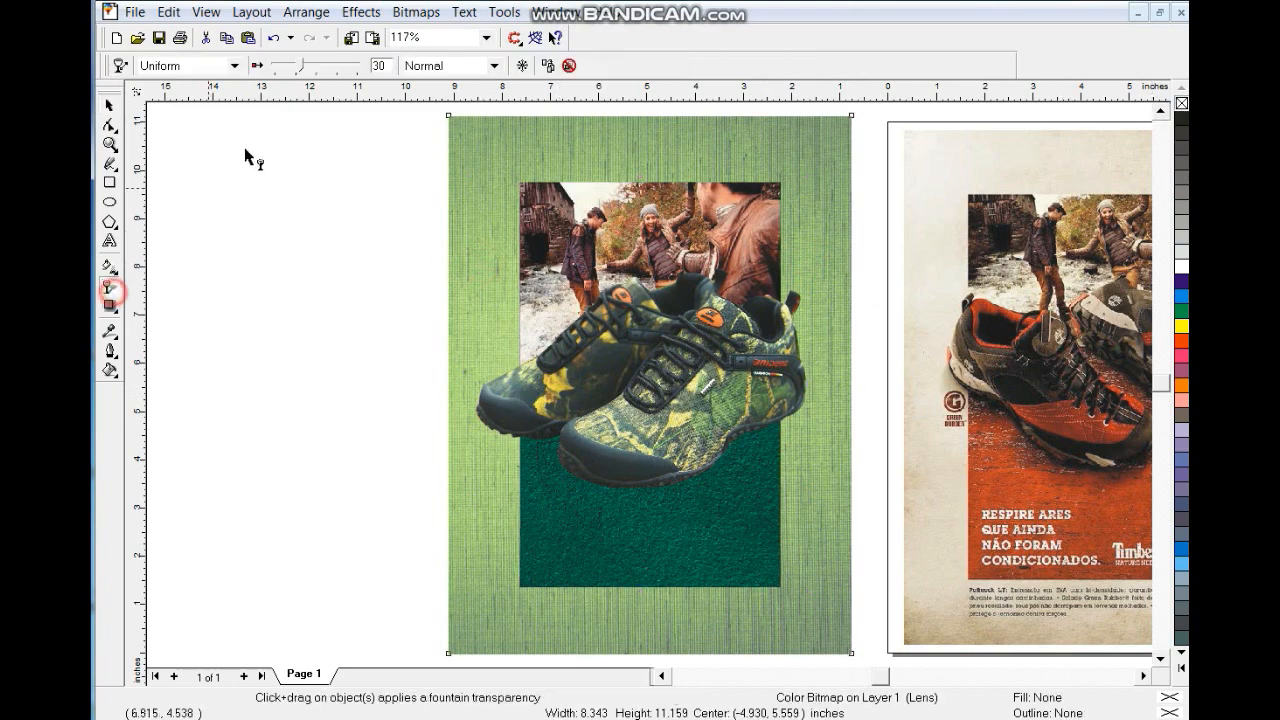
left_click_drag(323, 65, 328, 72)
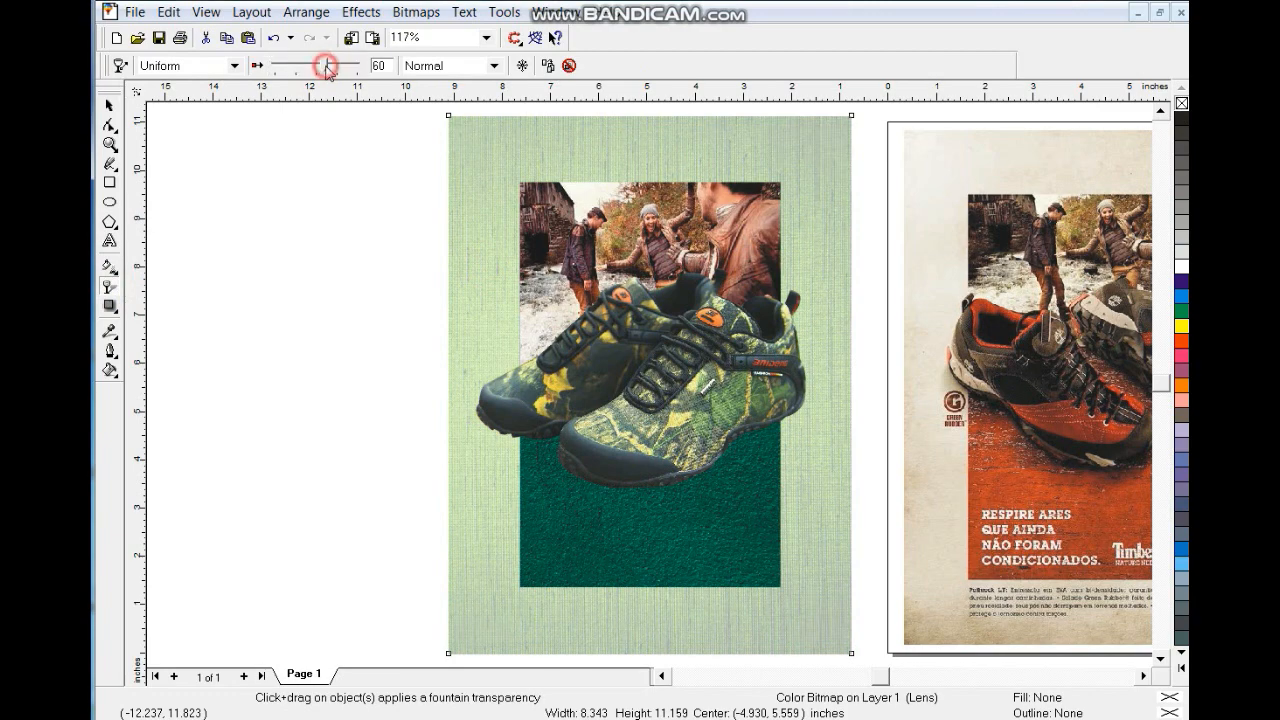
left_click_drag(315, 72, 314, 64)
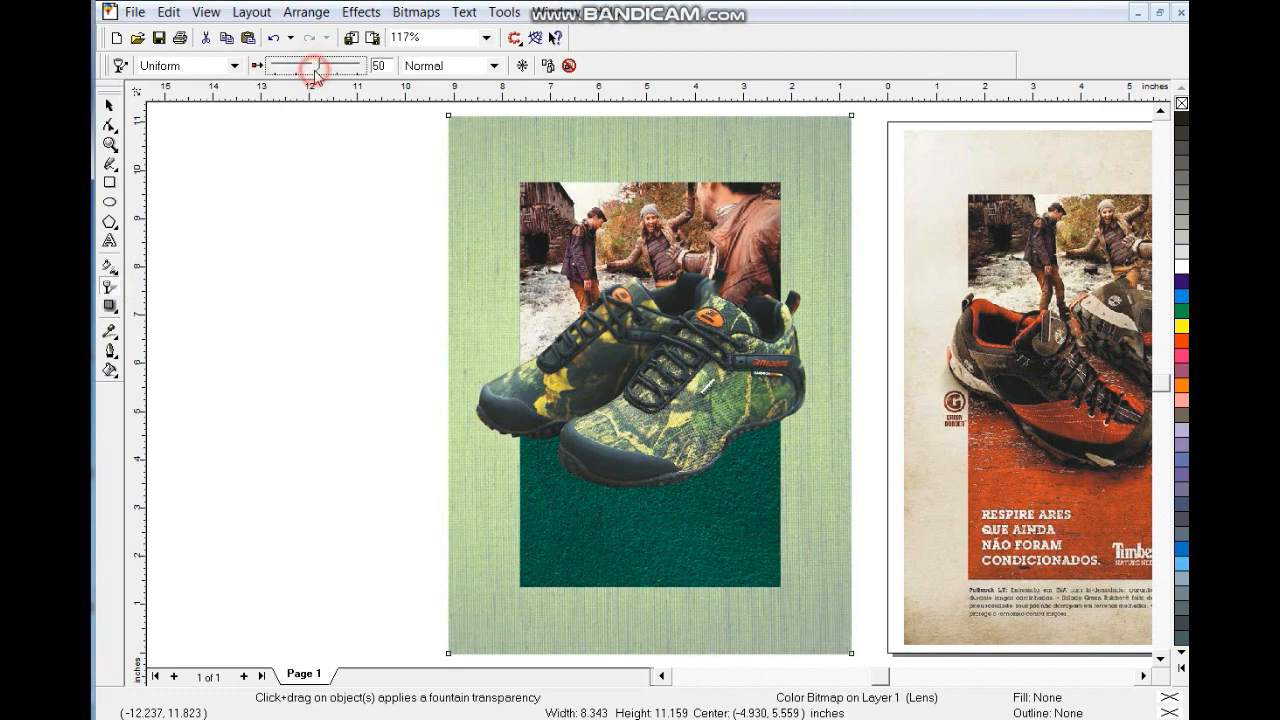
left_click(110, 105)
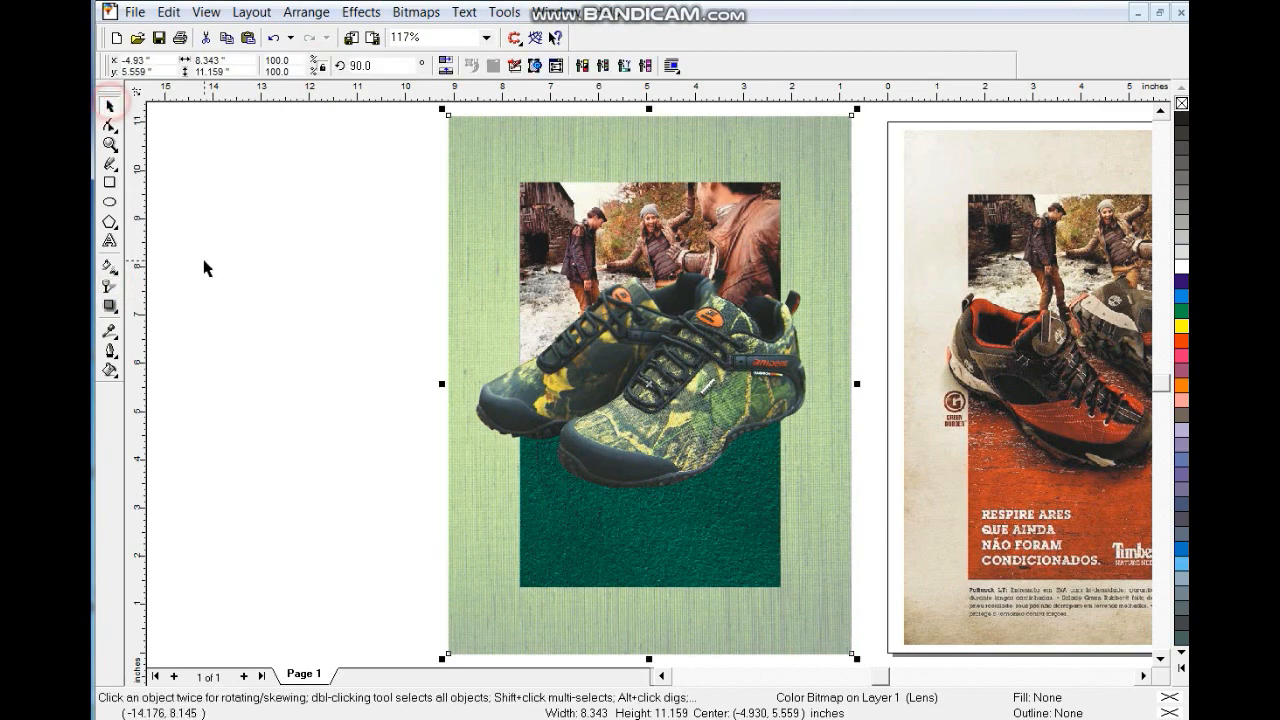
left_click(206, 266)
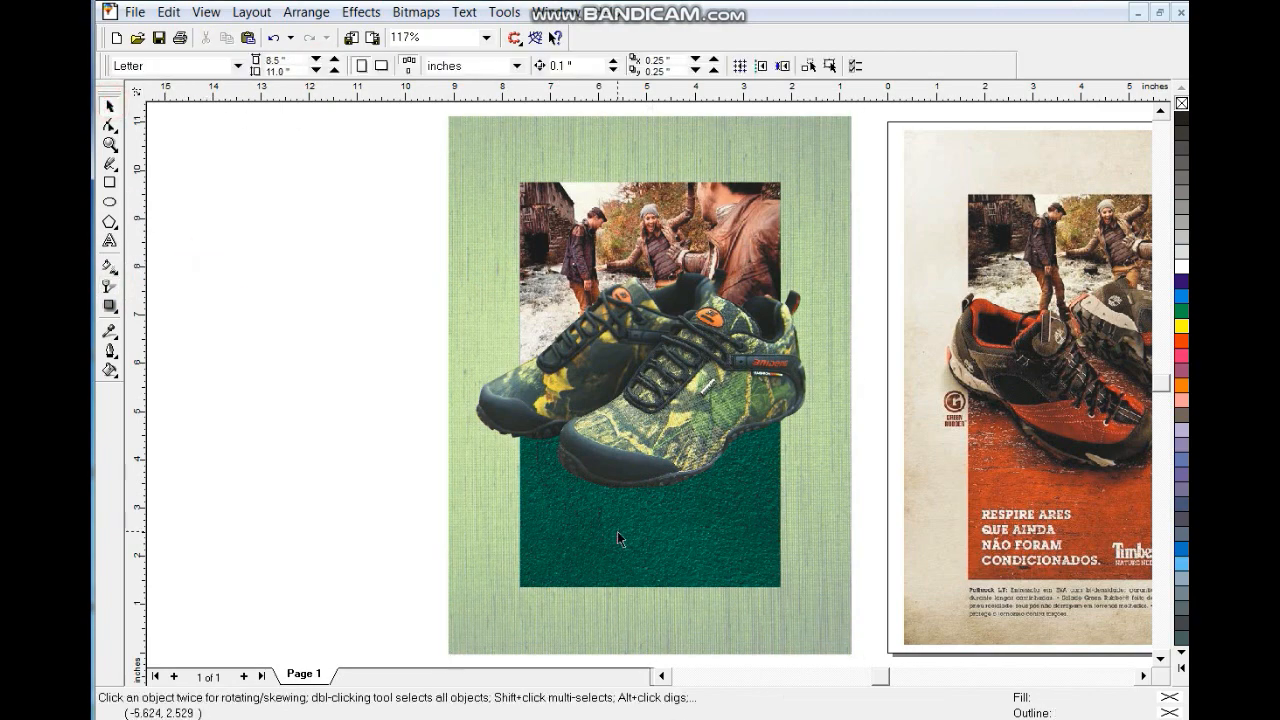
Step: Open the shoes' PowerClip contents for editing and select the shoe photo inside
left_click(1146, 677)
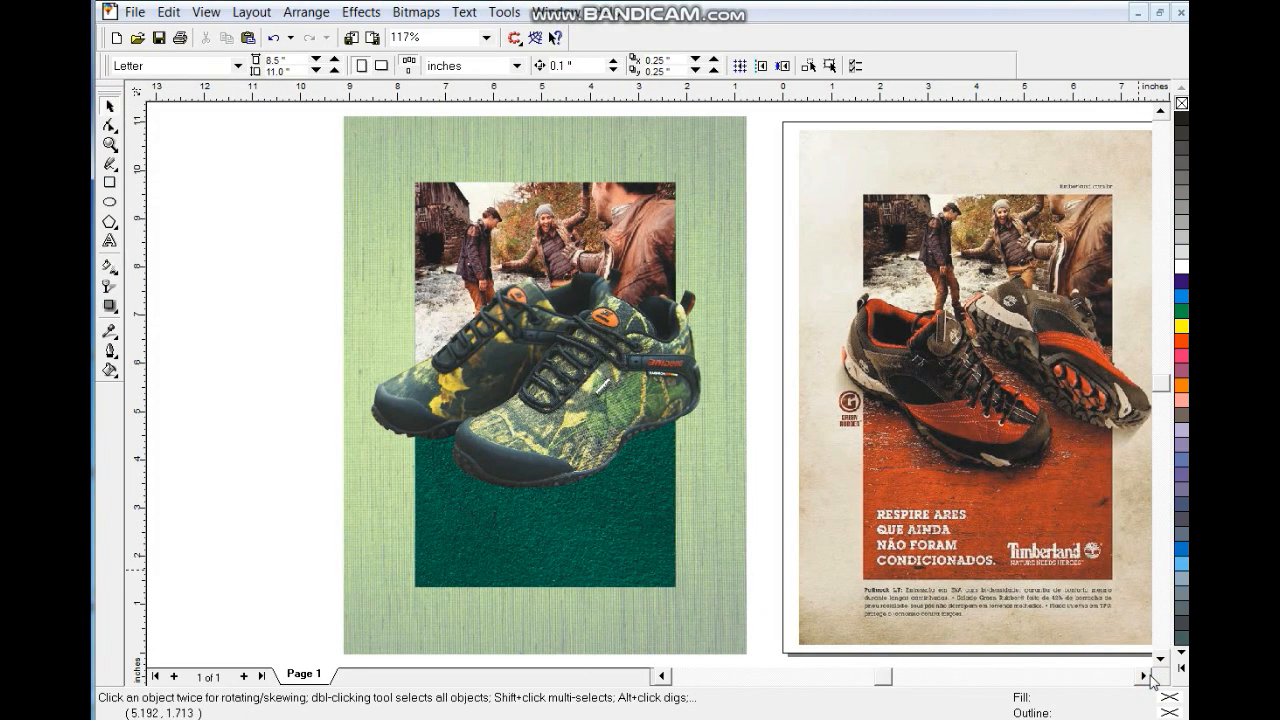
left_click(1146, 677)
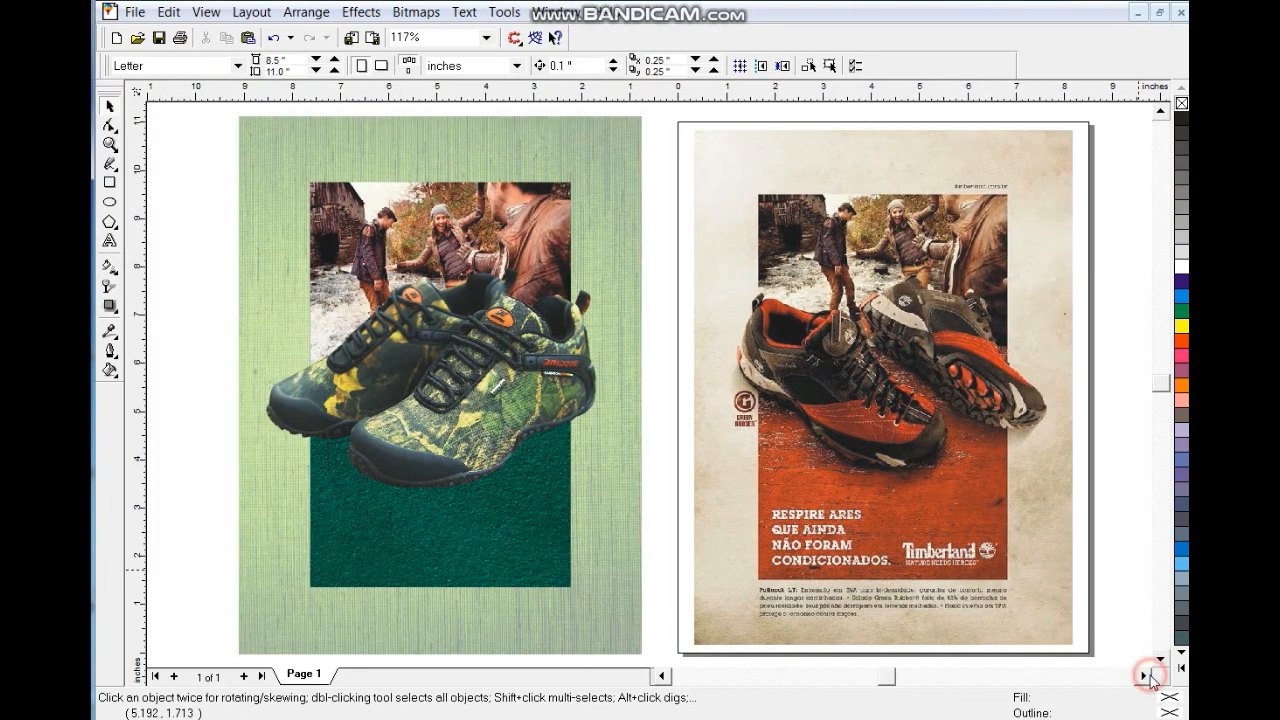
left_click(500, 380)
right_click(500, 380)
left_click(555, 357)
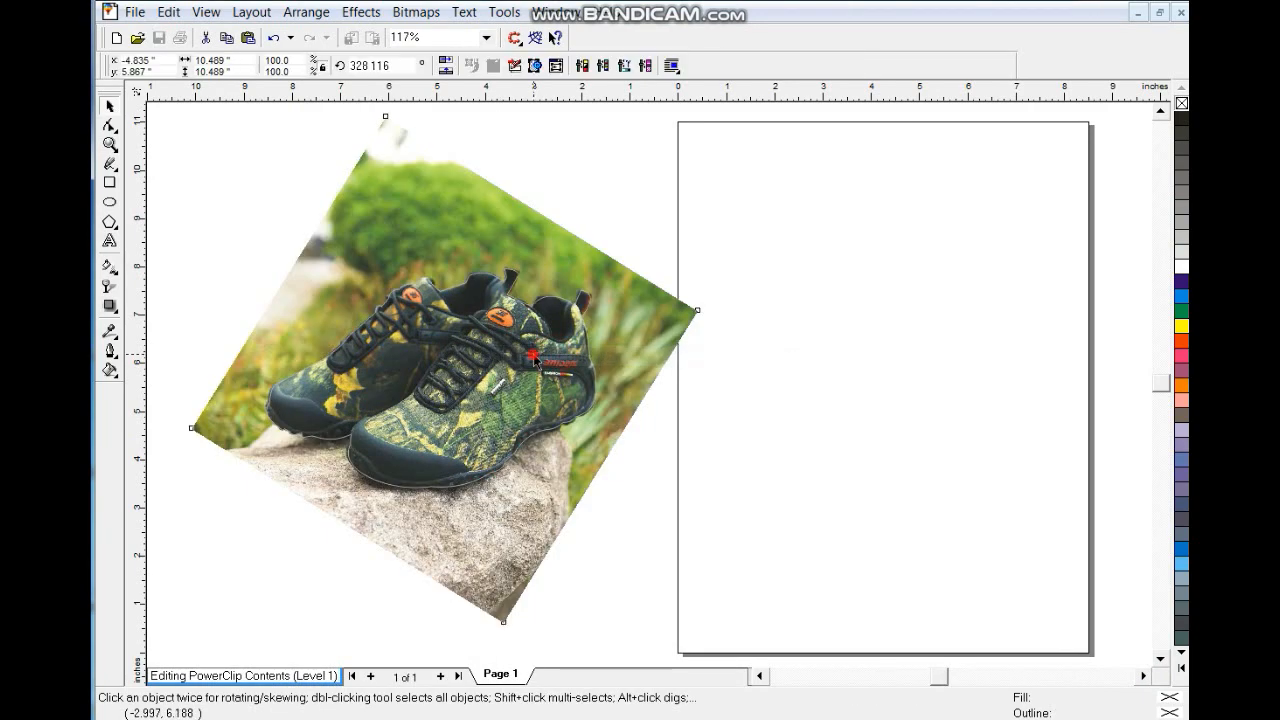
Step: Apply Brightness-Contrast-Intensity to the shoe photo with reduced brightness, contrast 11 and intensity 6
left_click(360, 12)
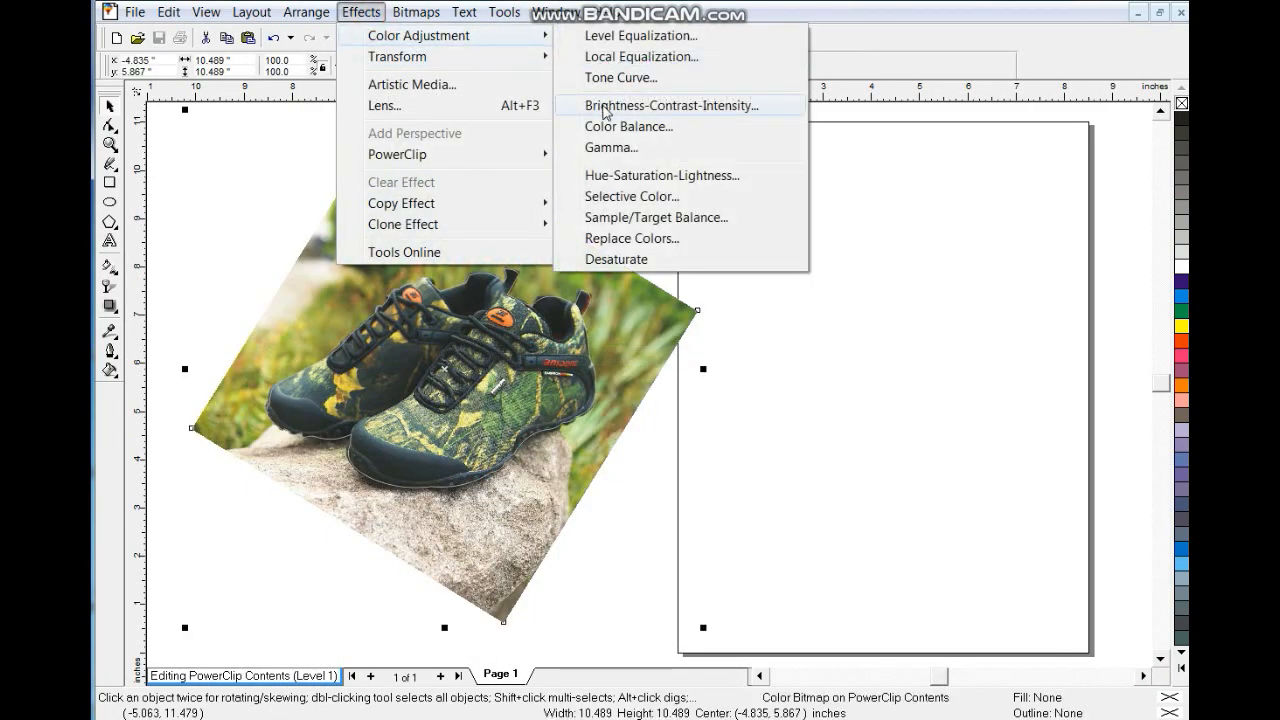
left_click(660, 105)
left_click_drag(787, 557, 783, 556)
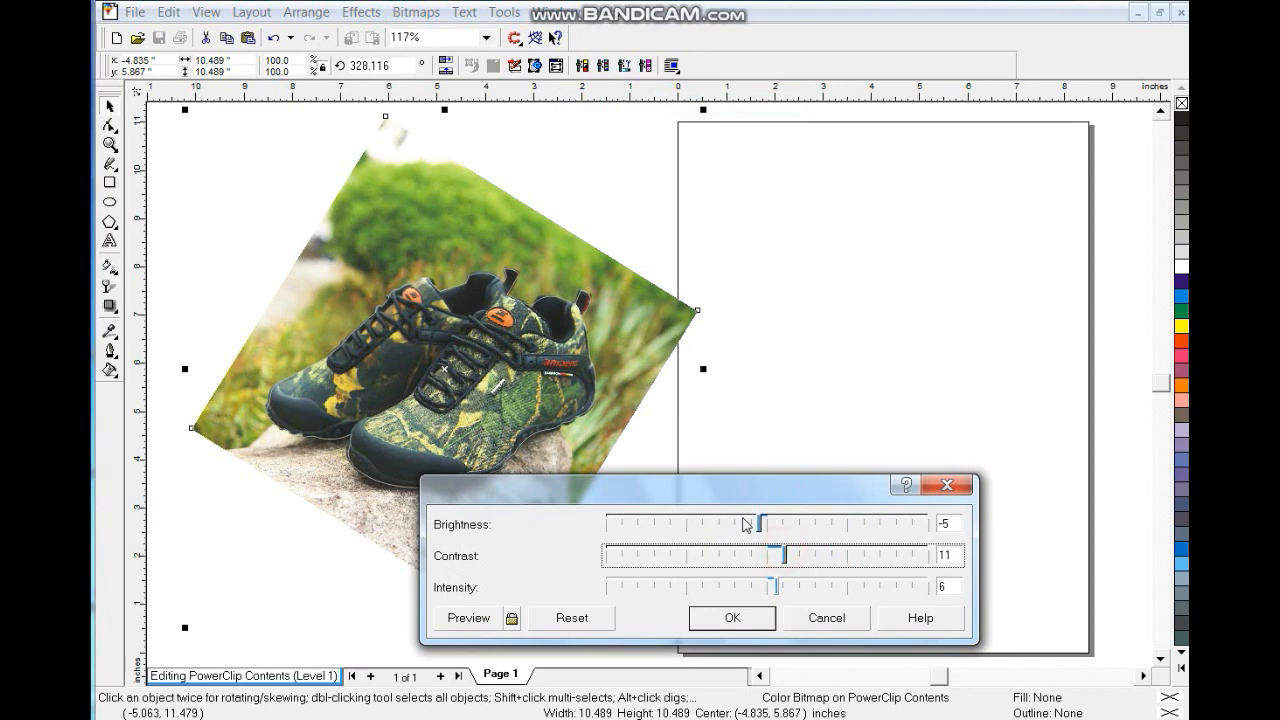
left_click(511, 617)
left_click_drag(762, 522, 742, 522)
left_click(732, 617)
Step: Finish editing the shoes' PowerClip contents and deselect the shoes
right_click(580, 368)
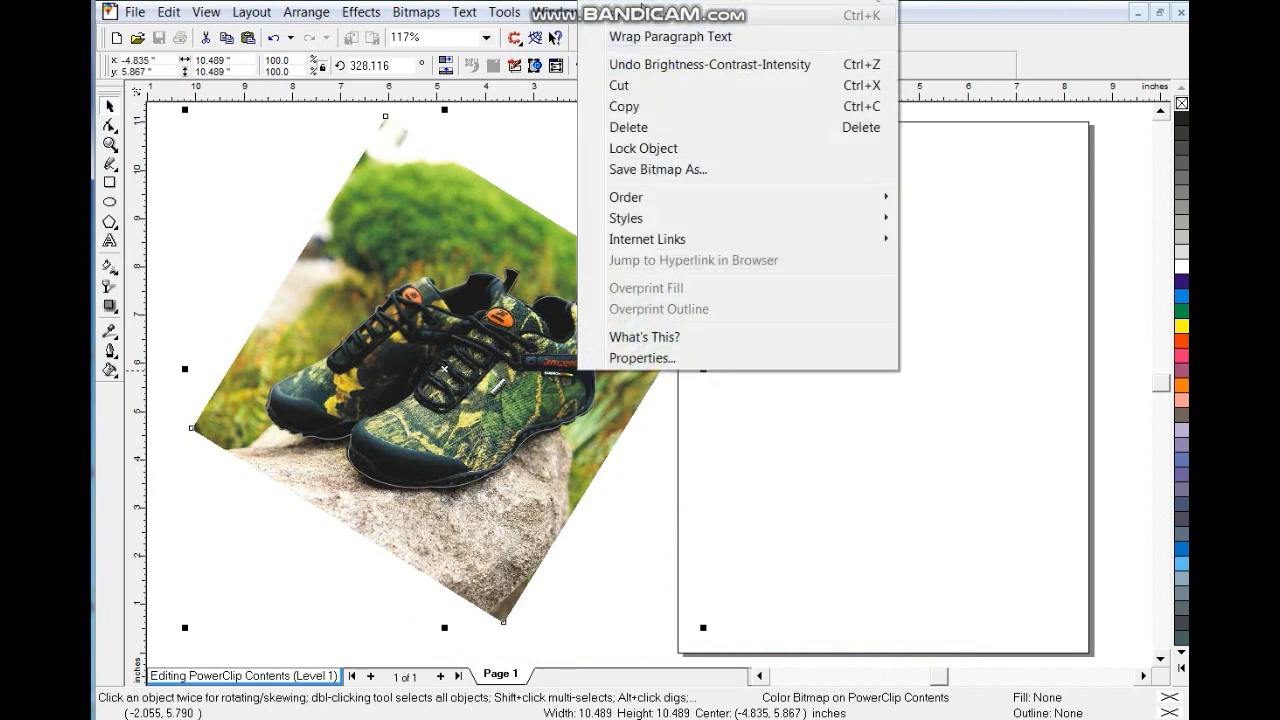
left_click(646, 4)
left_click(187, 449)
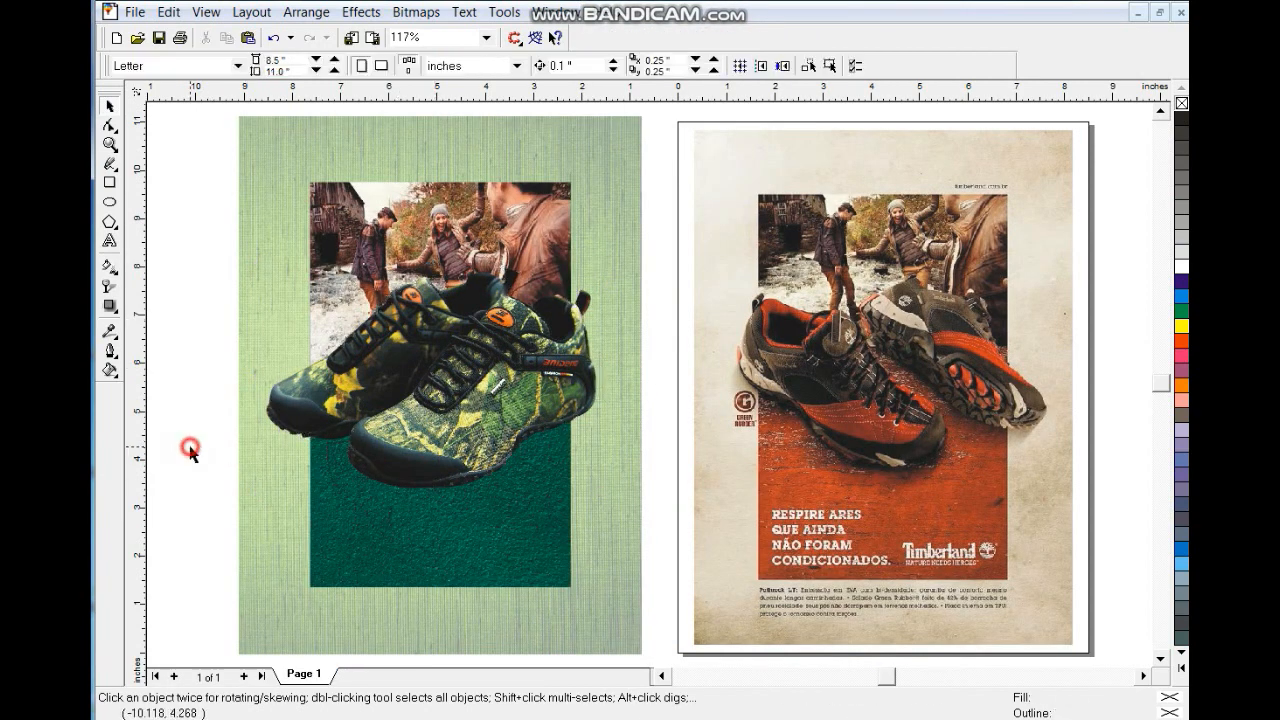
left_click(438, 469)
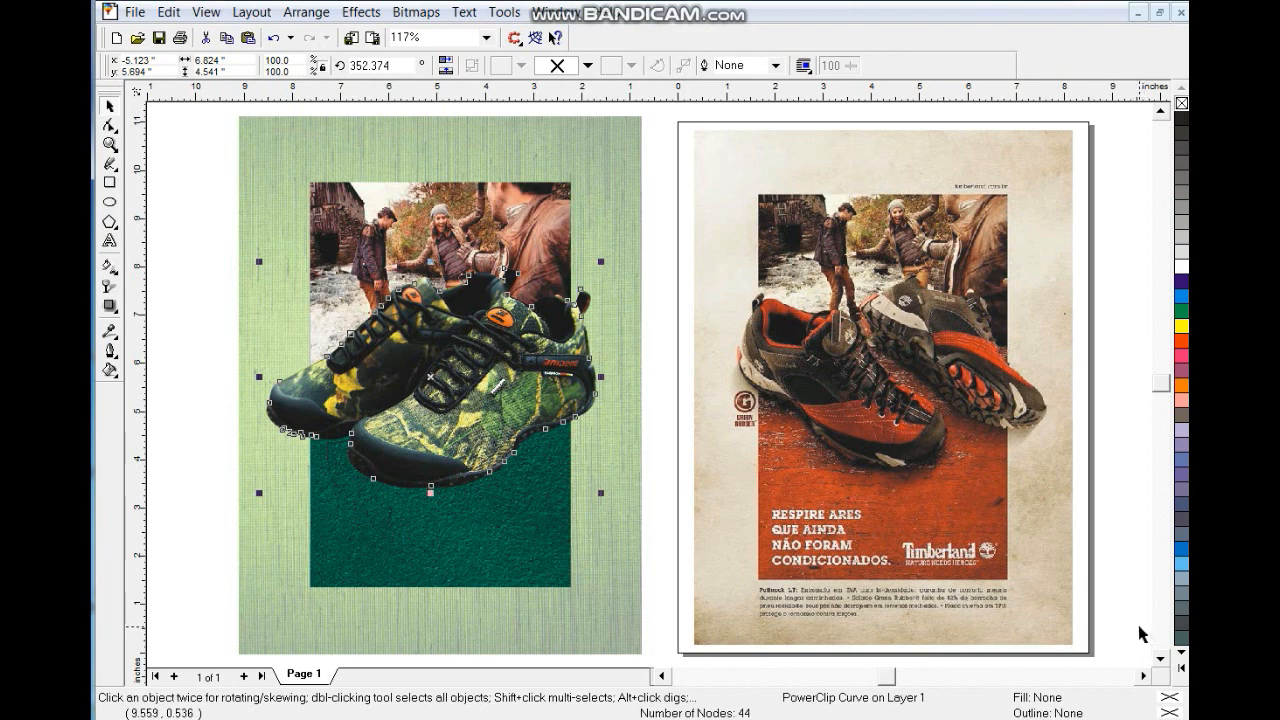
left_click(1160, 659)
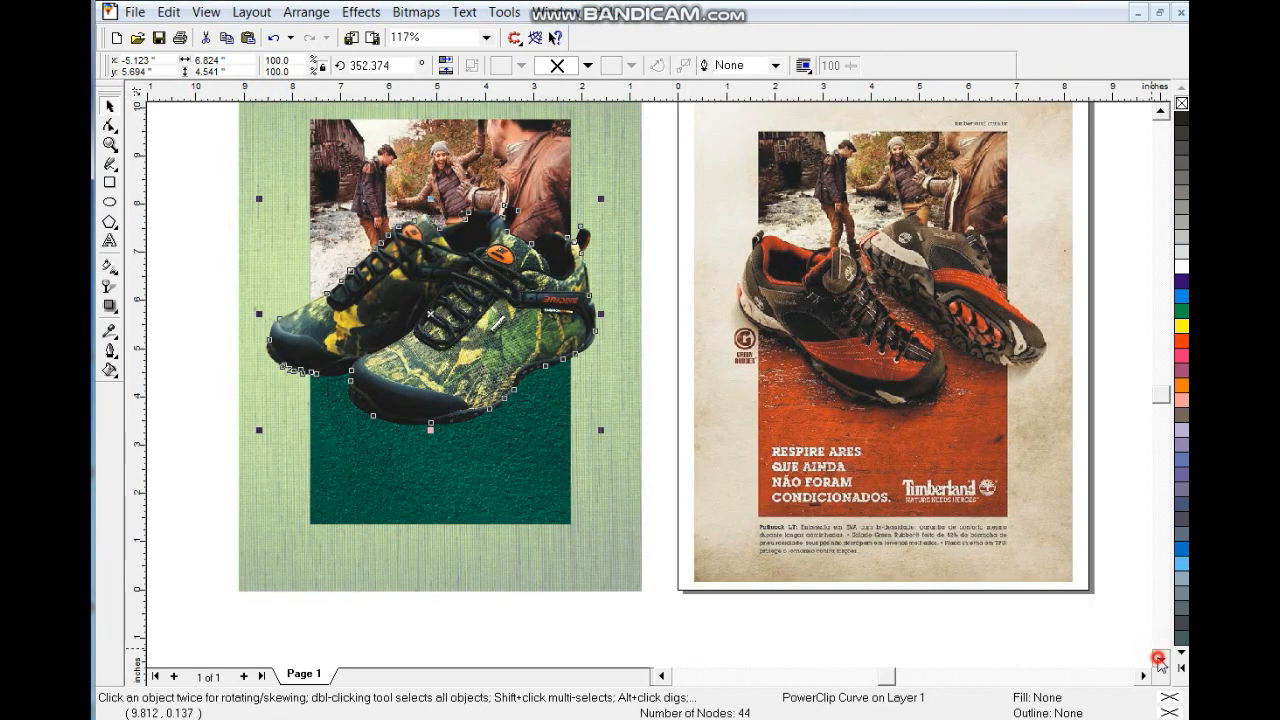
left_click(1128, 576)
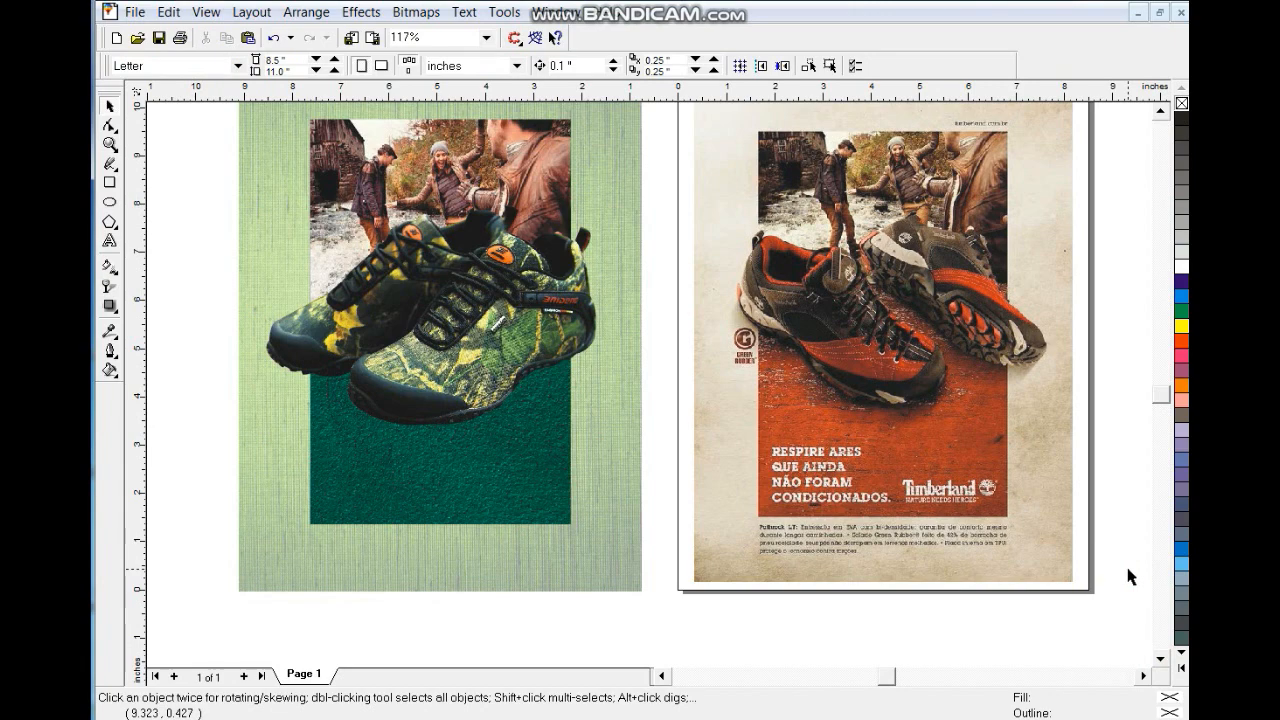
Step: Move the black Timberland logo onto the lower part of the teal panel and fill it with white
key("F3")
left_click(765, 556)
left_click_drag(756, 562, 598, 462)
key("shift+F2")
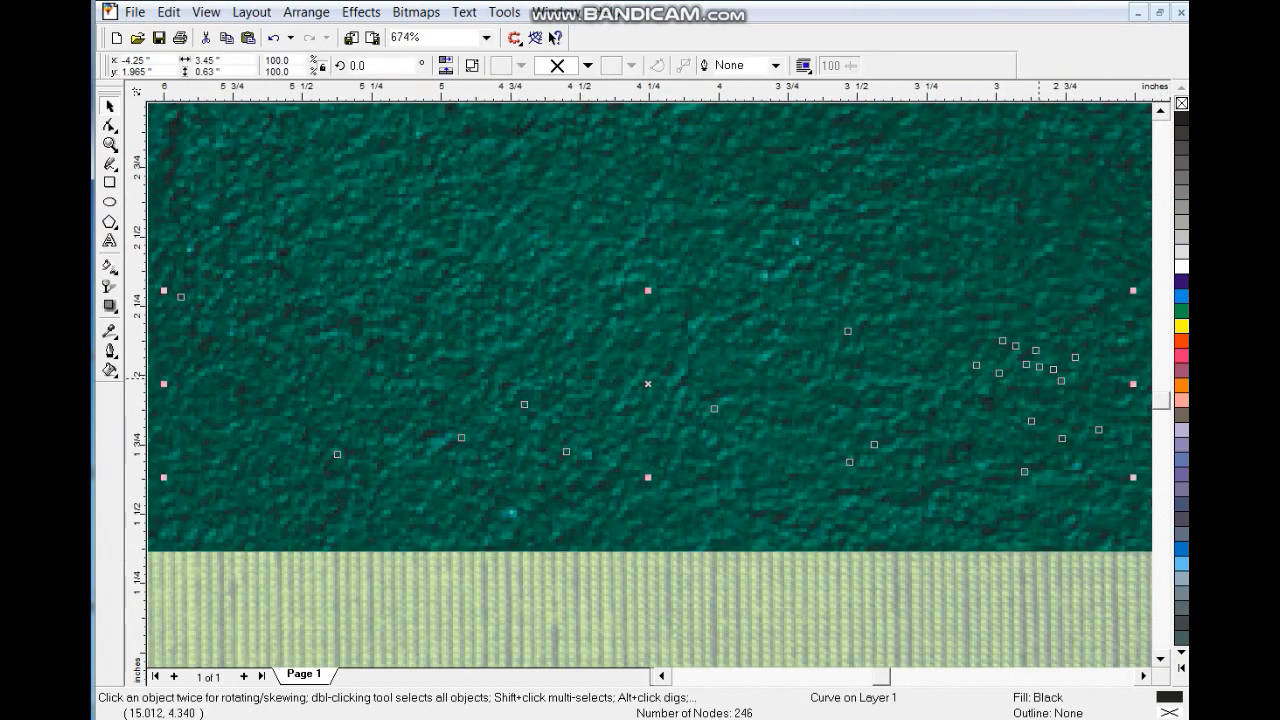
left_click(1181, 266)
key("F3")
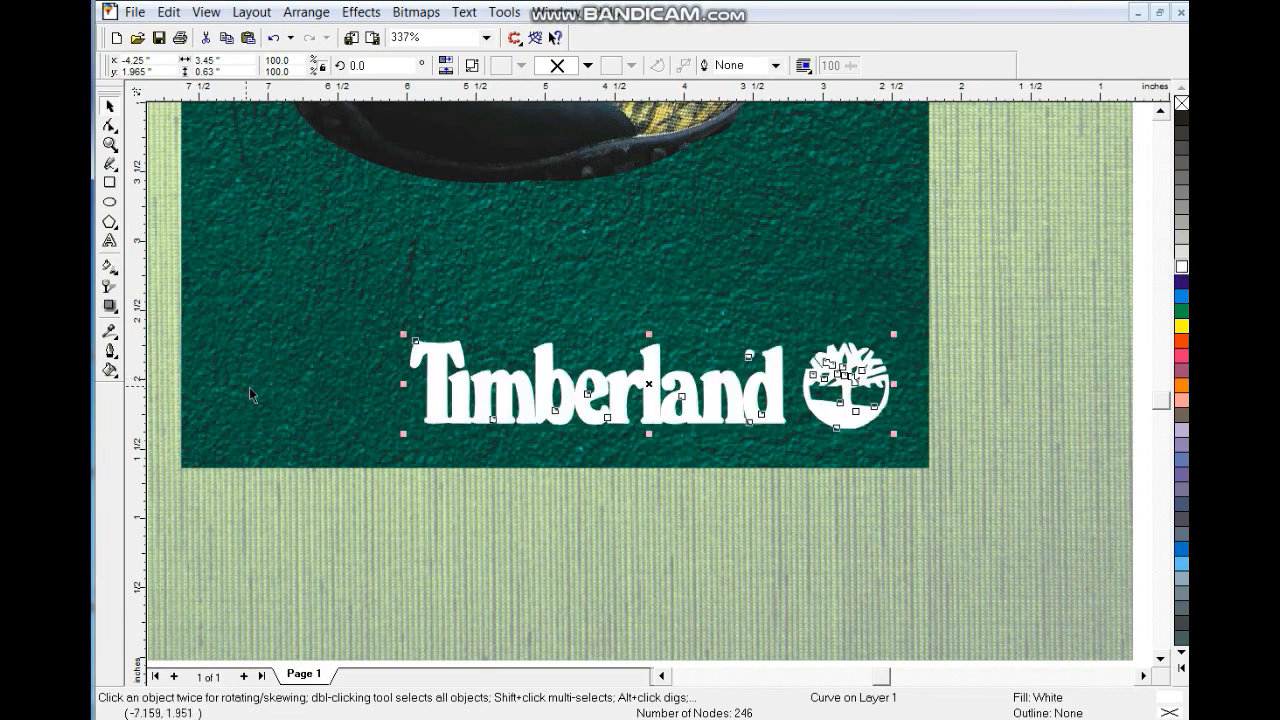
Step: Shrink the white Timberland logo to about 2 in wide in the lower-right corner of the teal panel
mouse_move(403, 336)
left_mouse_down()
mouse_move(648, 384)
mouse_move(608, 376)
left_mouse_up()
left_click(713, 422)
left_click(749, 505)
key("shift+F2")
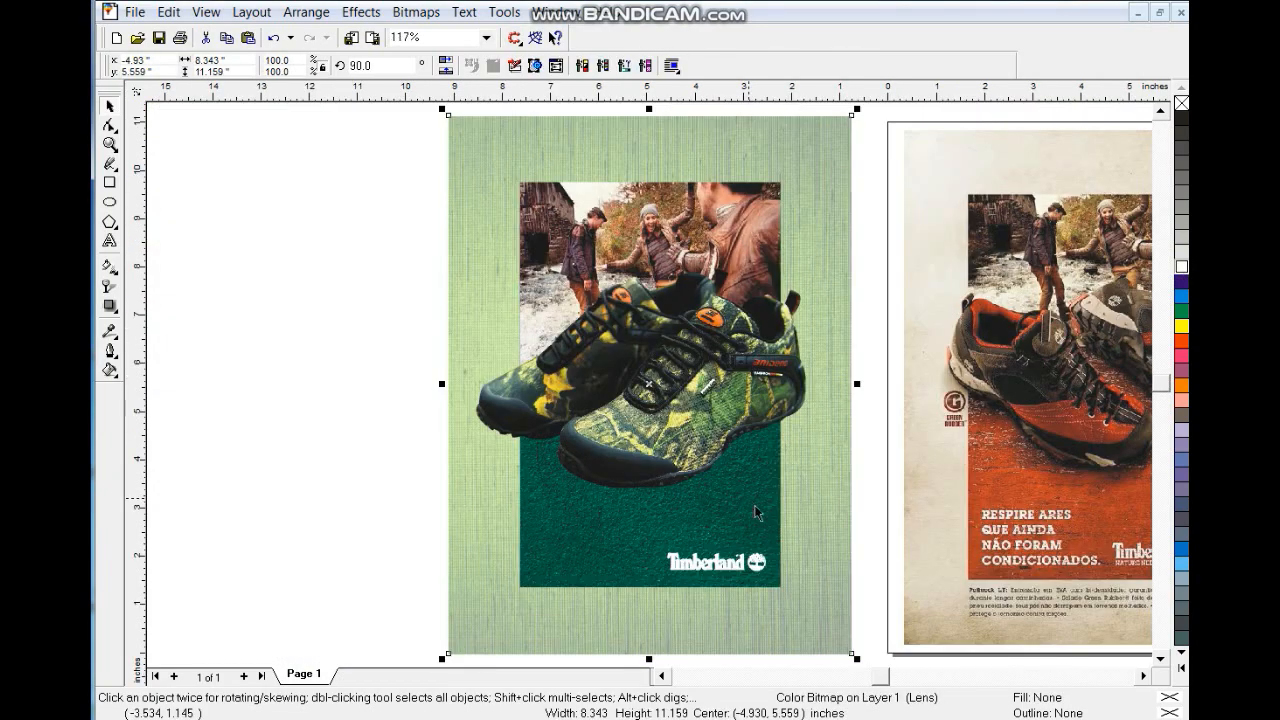
key("Escape")
left_click(1142, 676)
left_click(1142, 676)
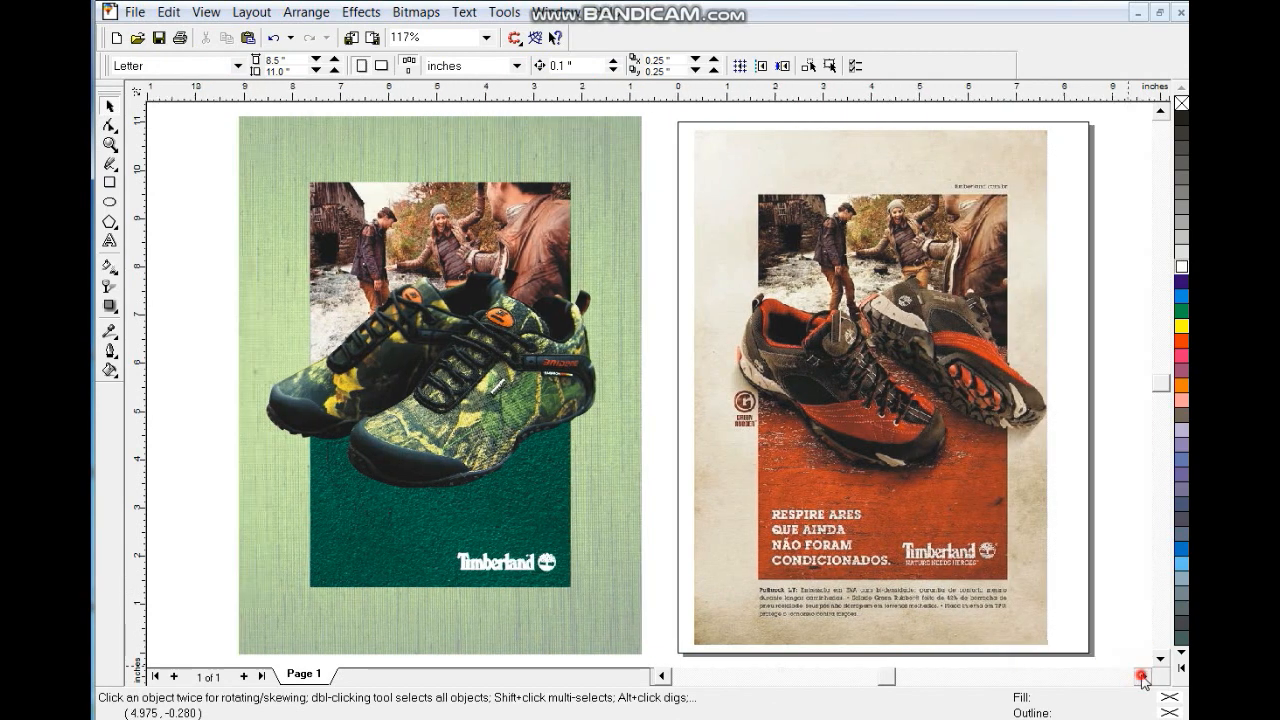
Step: Start an artistic text headline on the teal panel with the line "RESPIRE ARES"
left_click(110, 144)
left_click_drag(258, 333, 1010, 616)
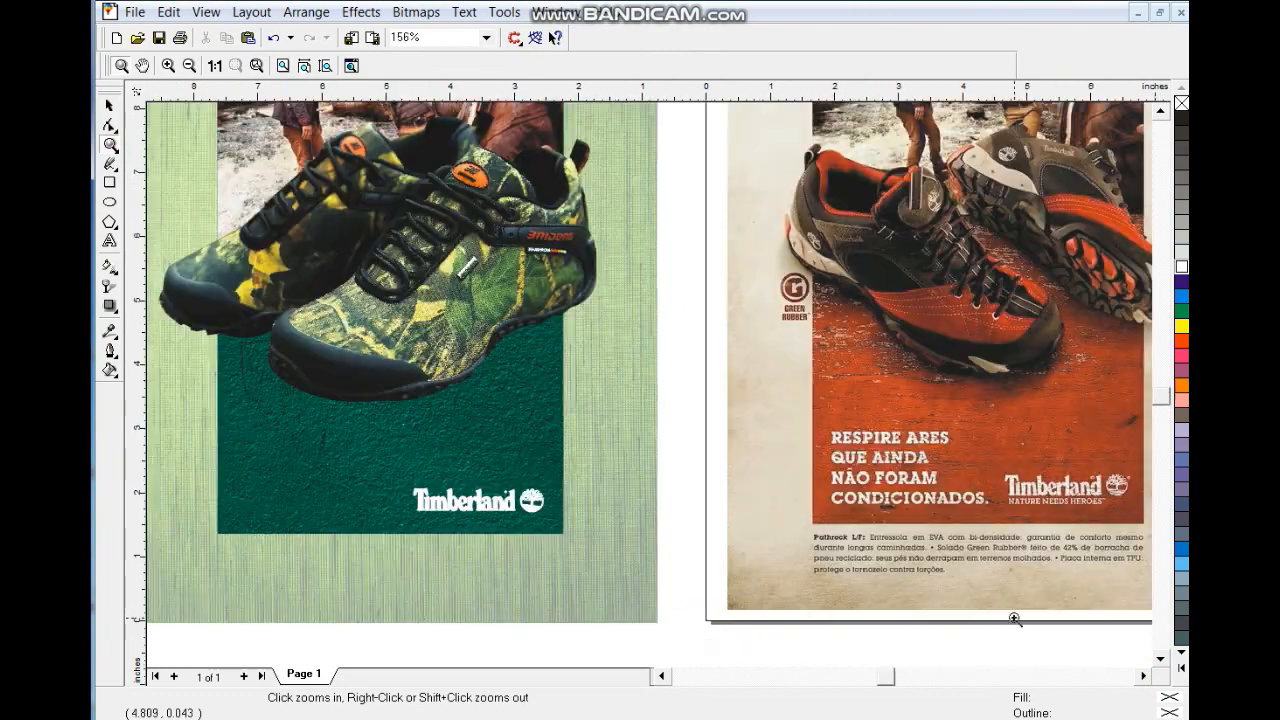
left_click(110, 241)
left_click(262, 462)
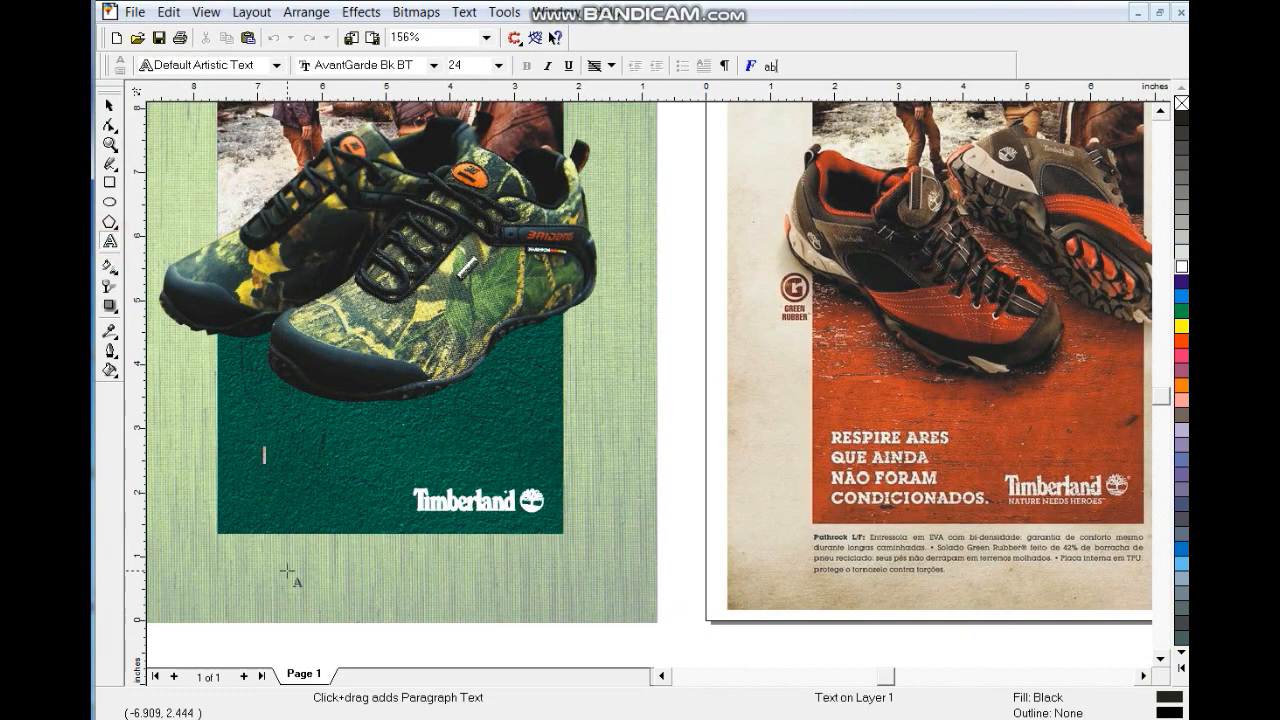
type("respi")
key("BackSpace")
key("BackSpace")
key("BackSpace")
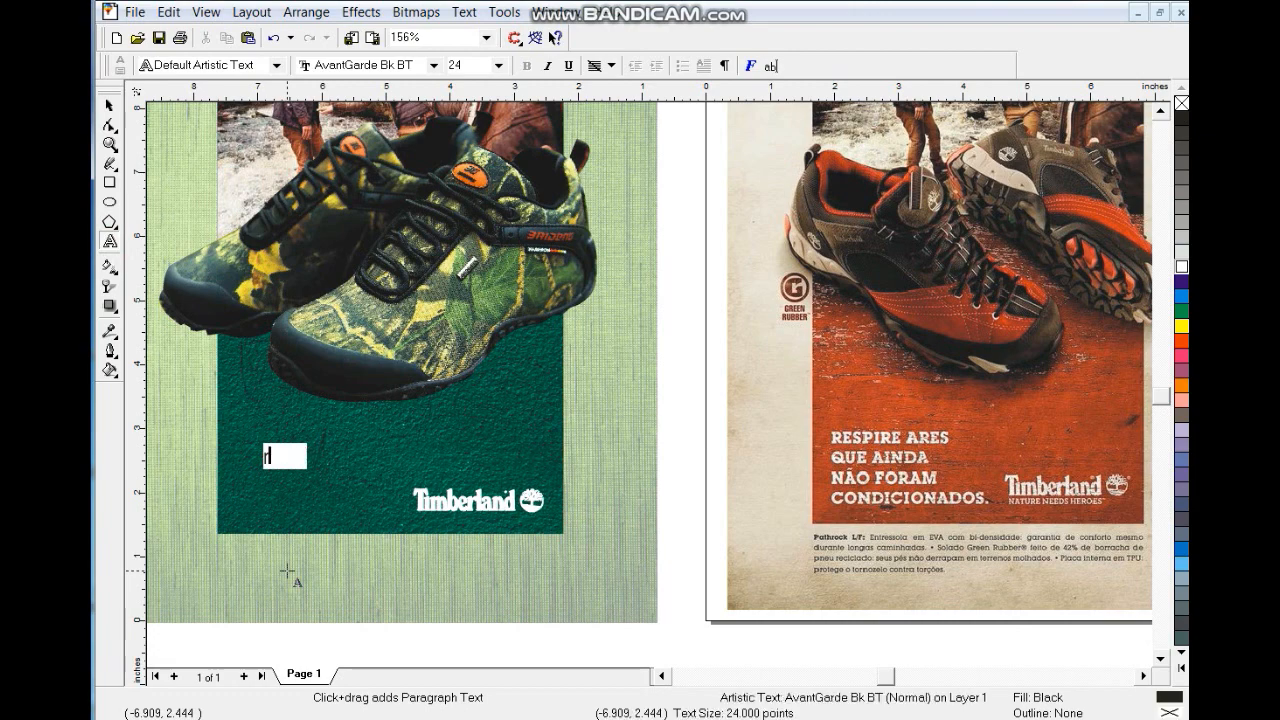
type("spire")
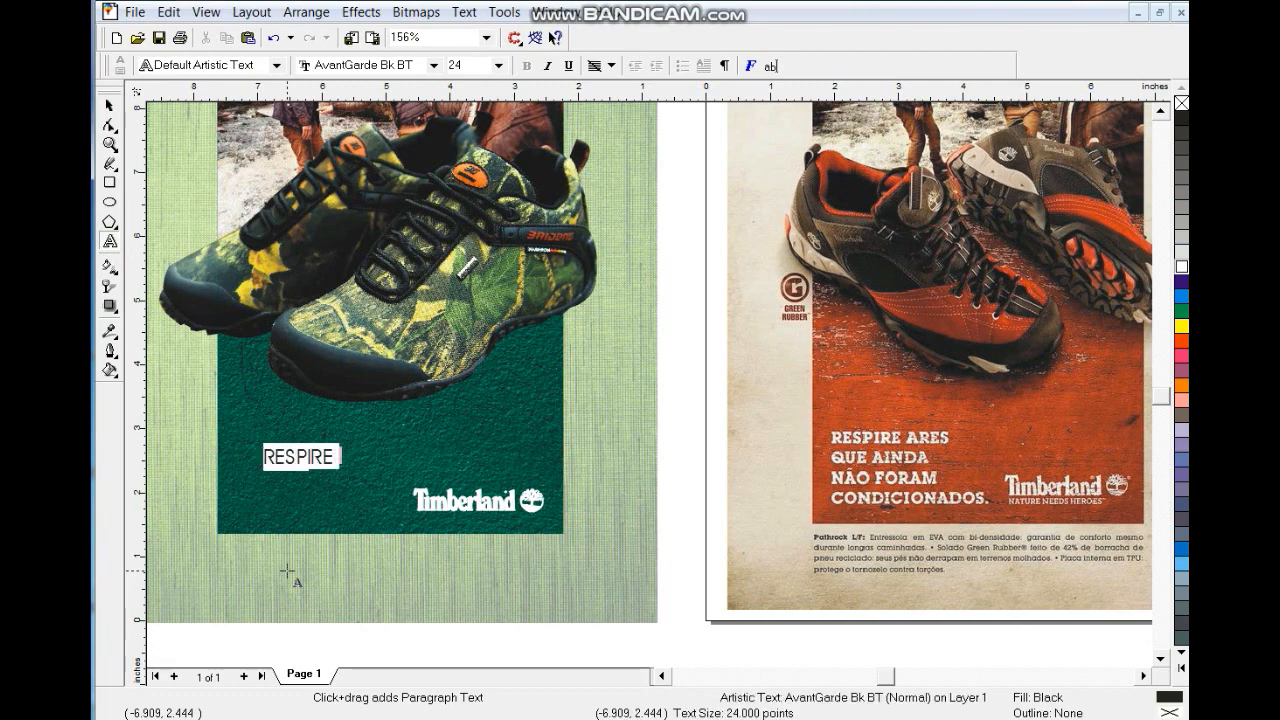
Step: Add the headline lines "QUE AINDA", "NAO FORAM" and "CONDICIONADOS." below the first one
key("Return")
type("QUE AINDA")
key("Return")
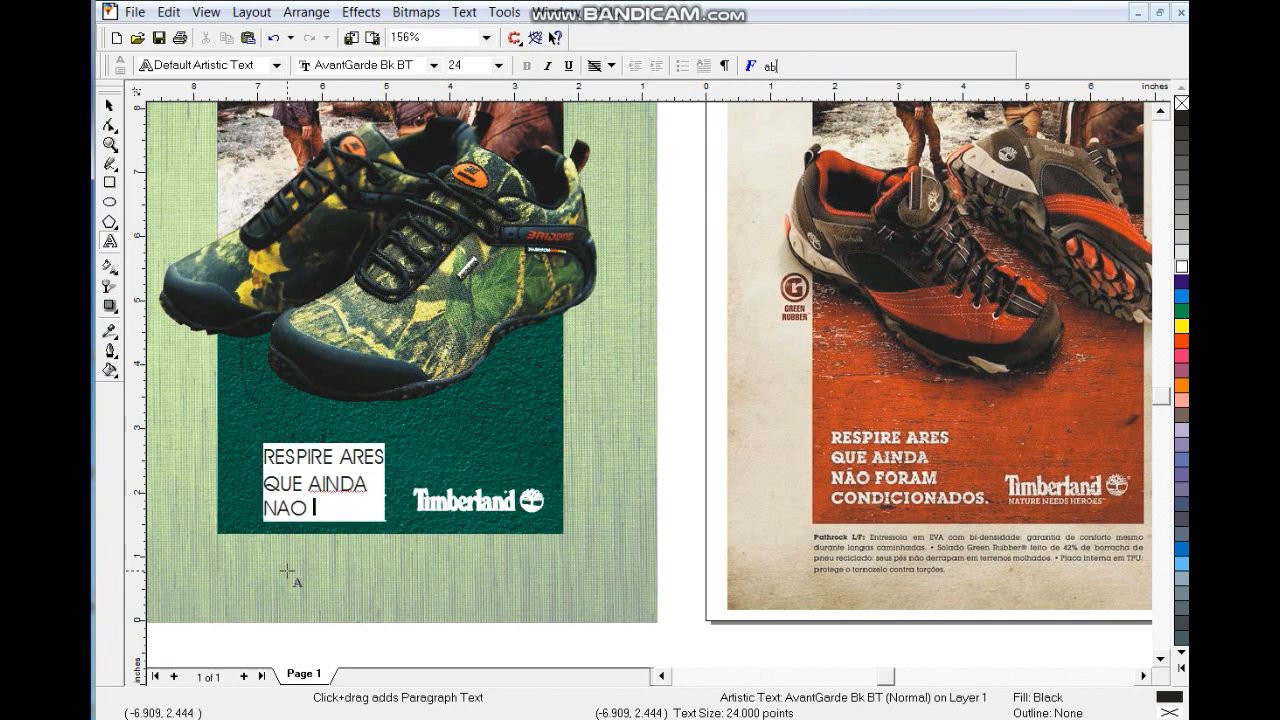
type("NAO FORAM")
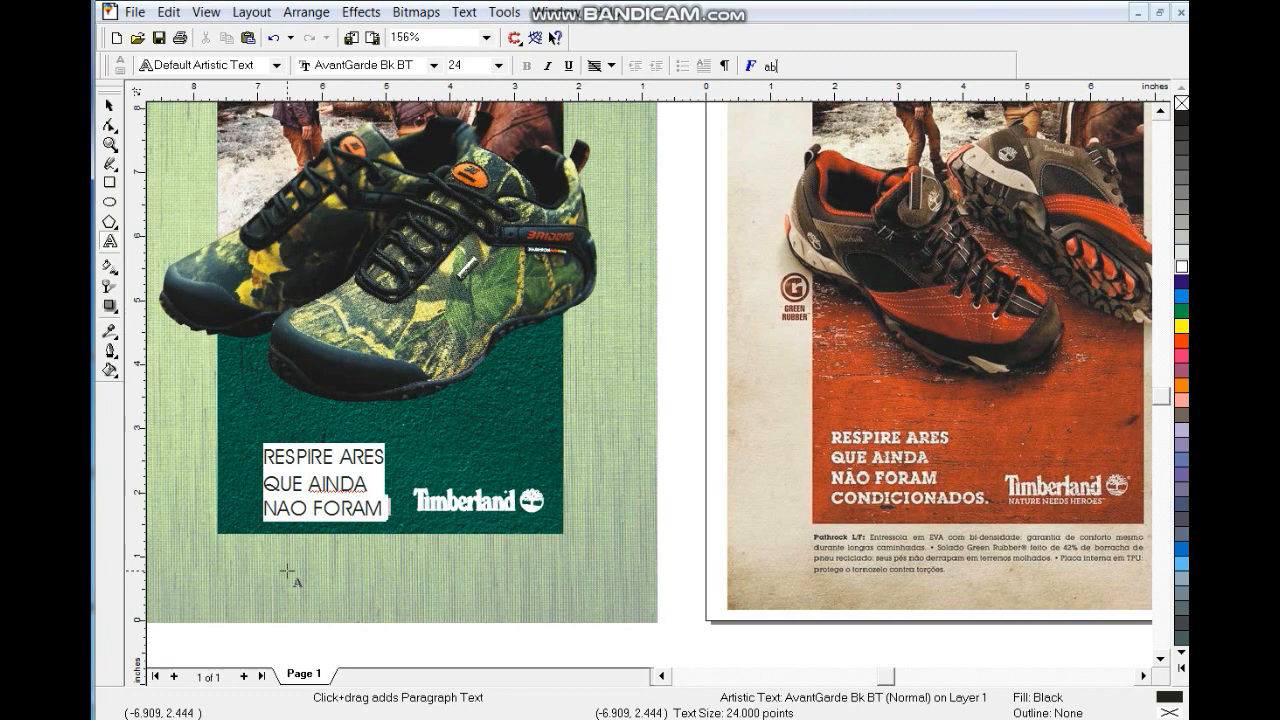
key("Return")
type("CONDICIONADOS.")
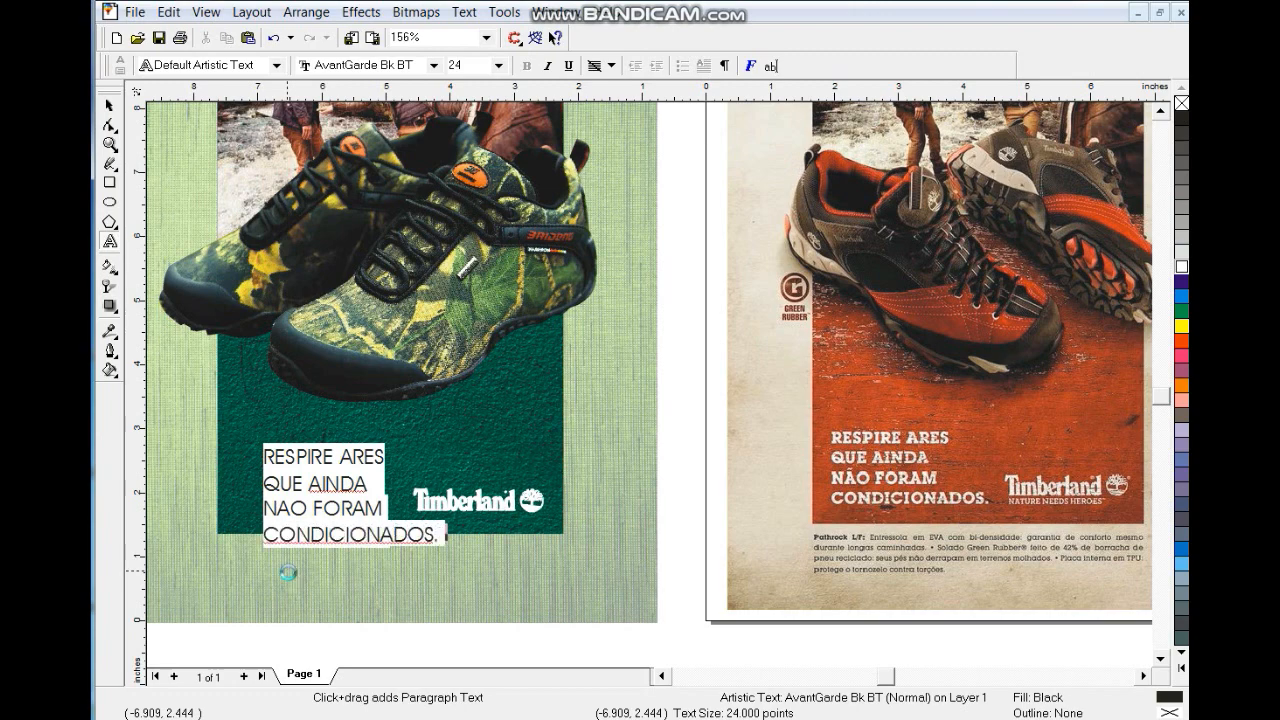
Step: Set the headline's font to Rubber Stamp LET and fill it with white
left_click(110, 105)
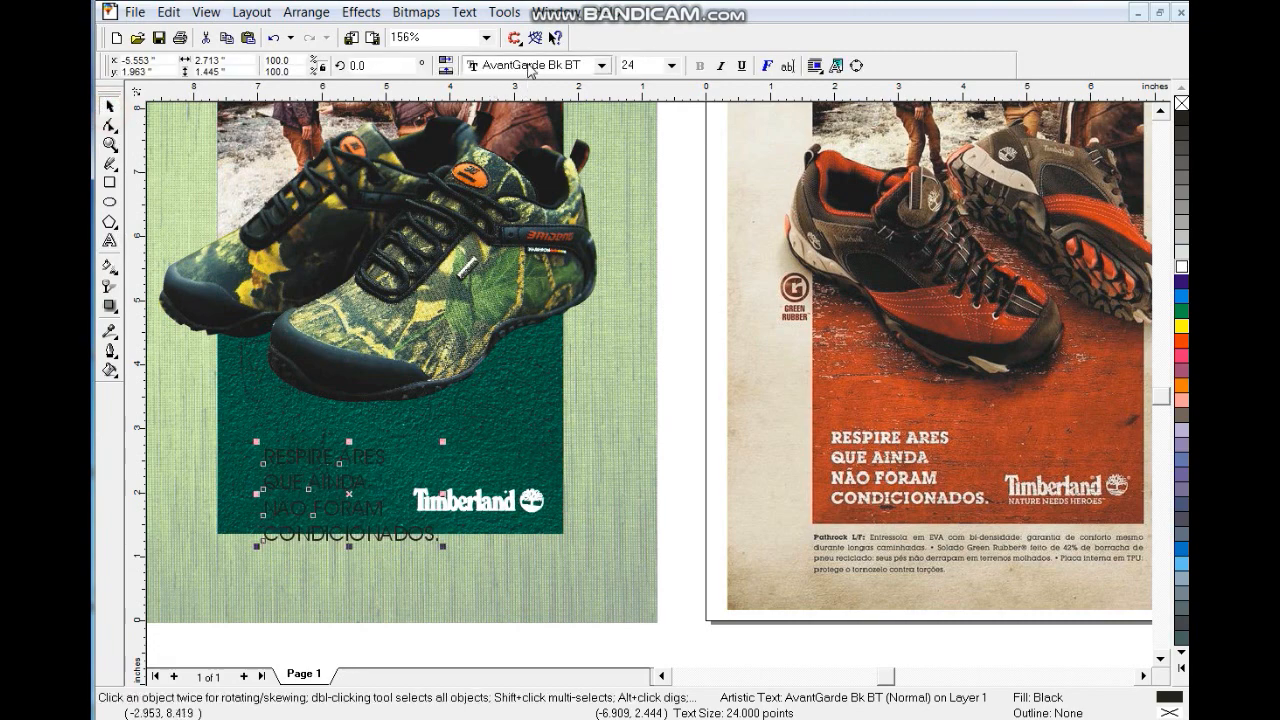
left_click(529, 65)
type("Rubber Stamp LET")
key("Return")
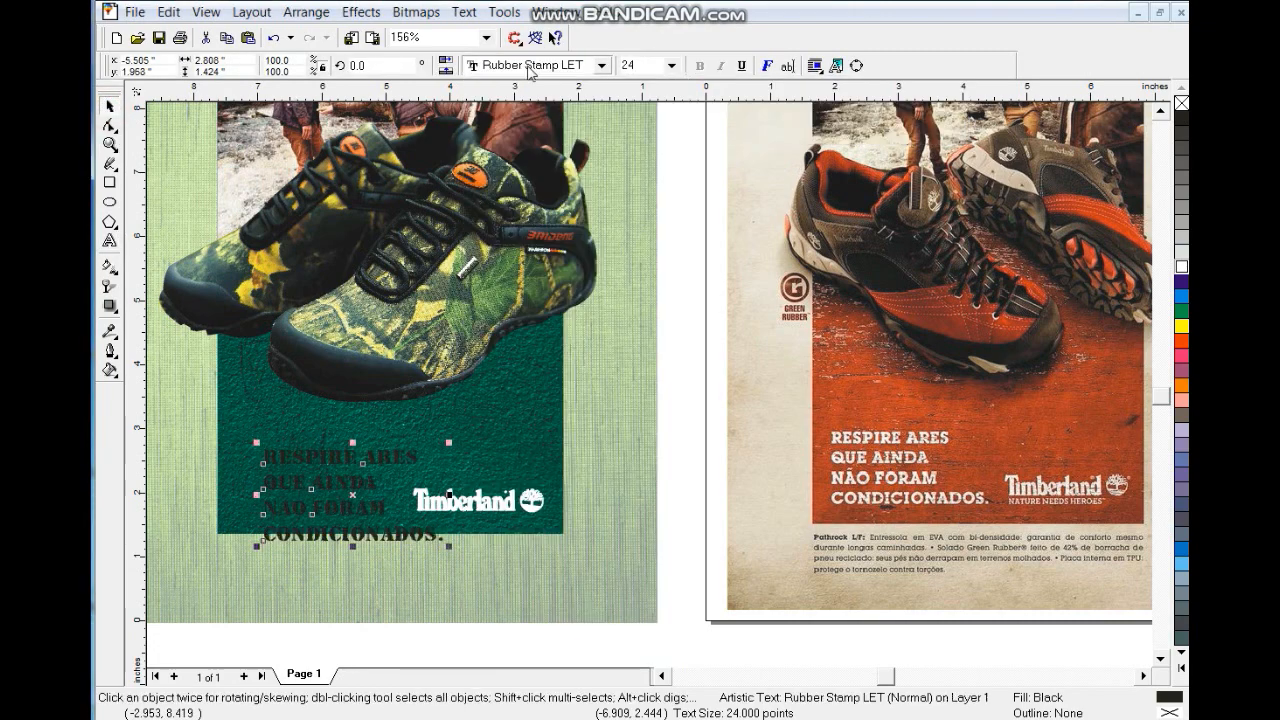
left_click(1182, 272)
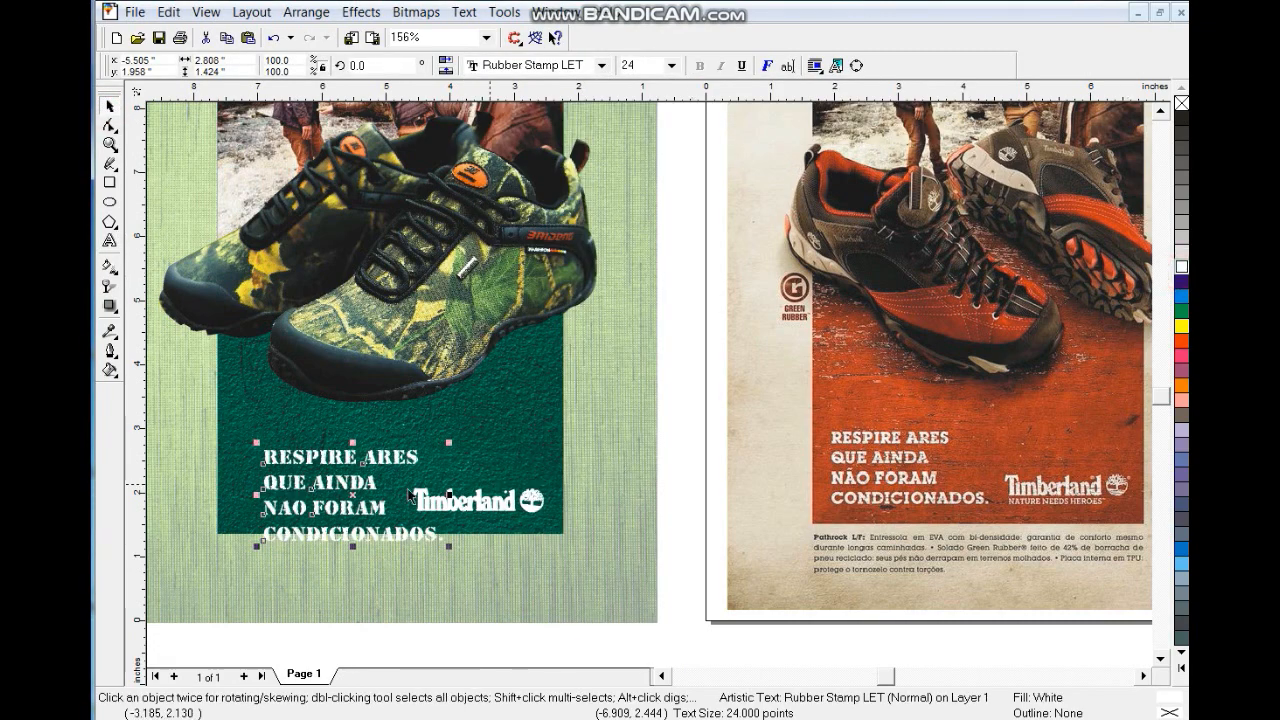
Step: Place the headline left of the logo on the teal panel and shrink it to about 2.24 in wide
left_click_drag(326, 479, 290, 453)
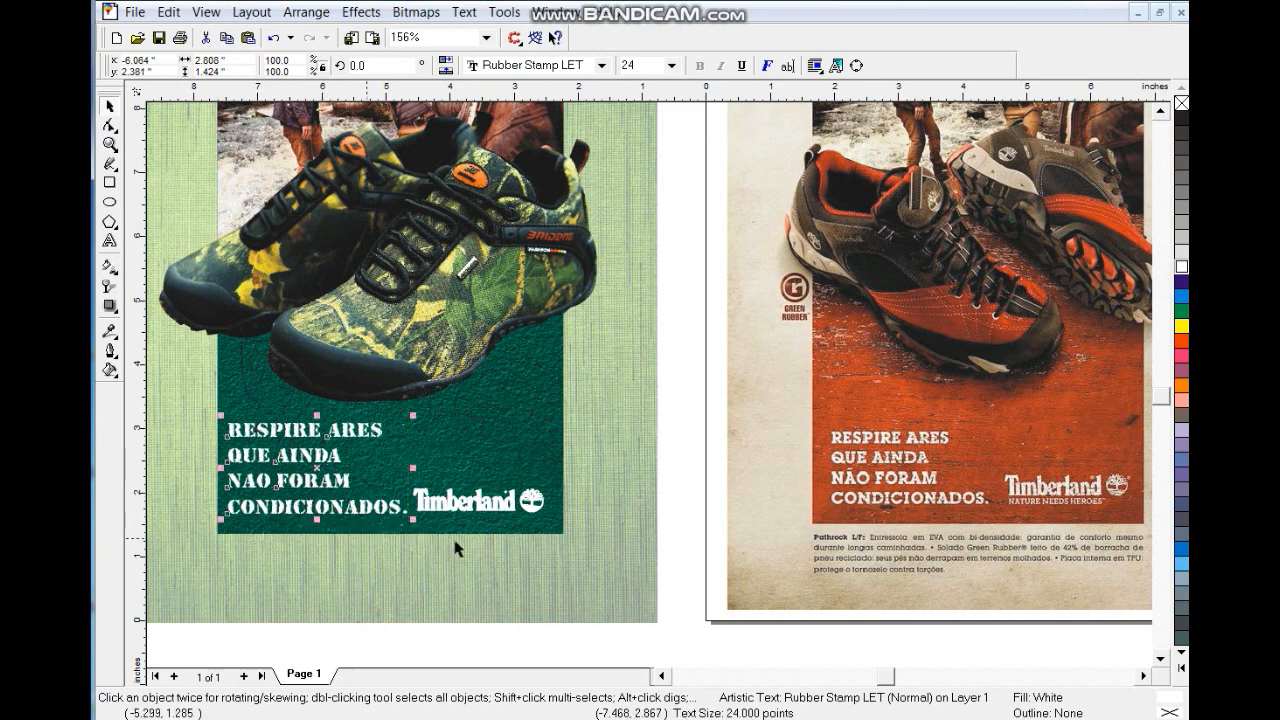
left_click_drag(413, 518, 378, 500)
left_click_drag(300, 444, 323, 476)
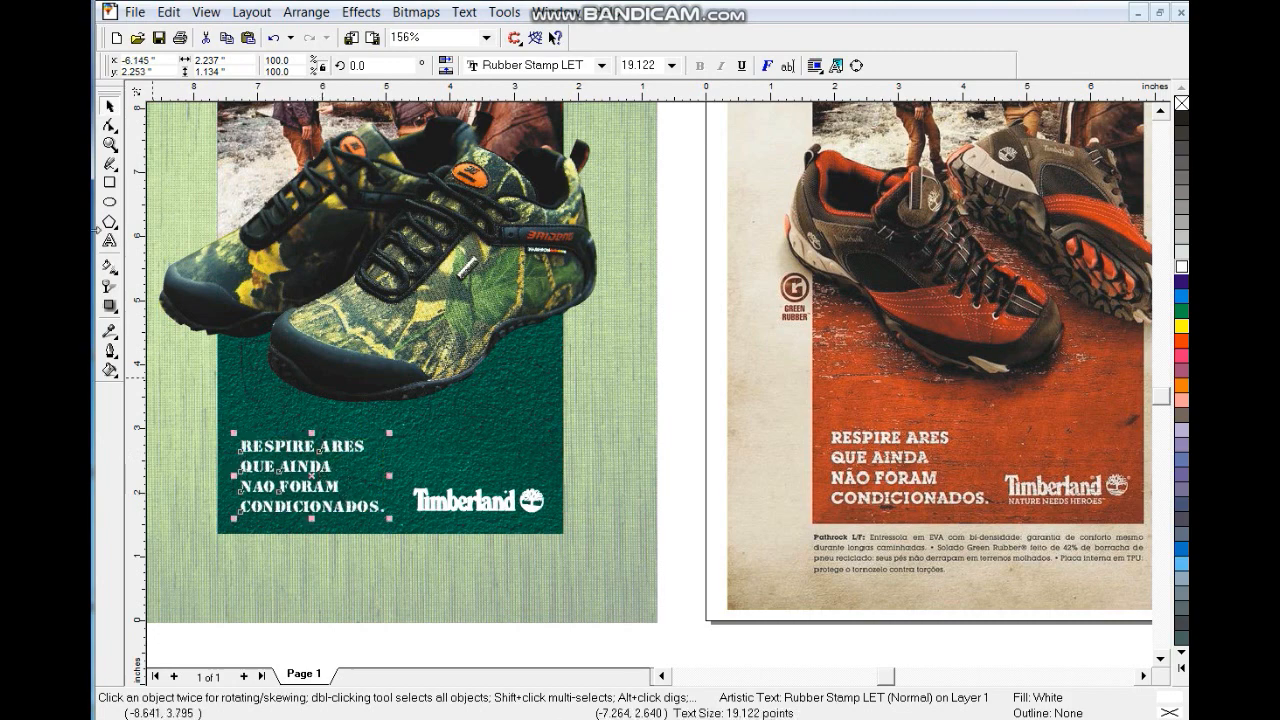
Step: Add the artistic text "This" just below the teal panel's lower-left corner
left_click(110, 240)
left_click(232, 565)
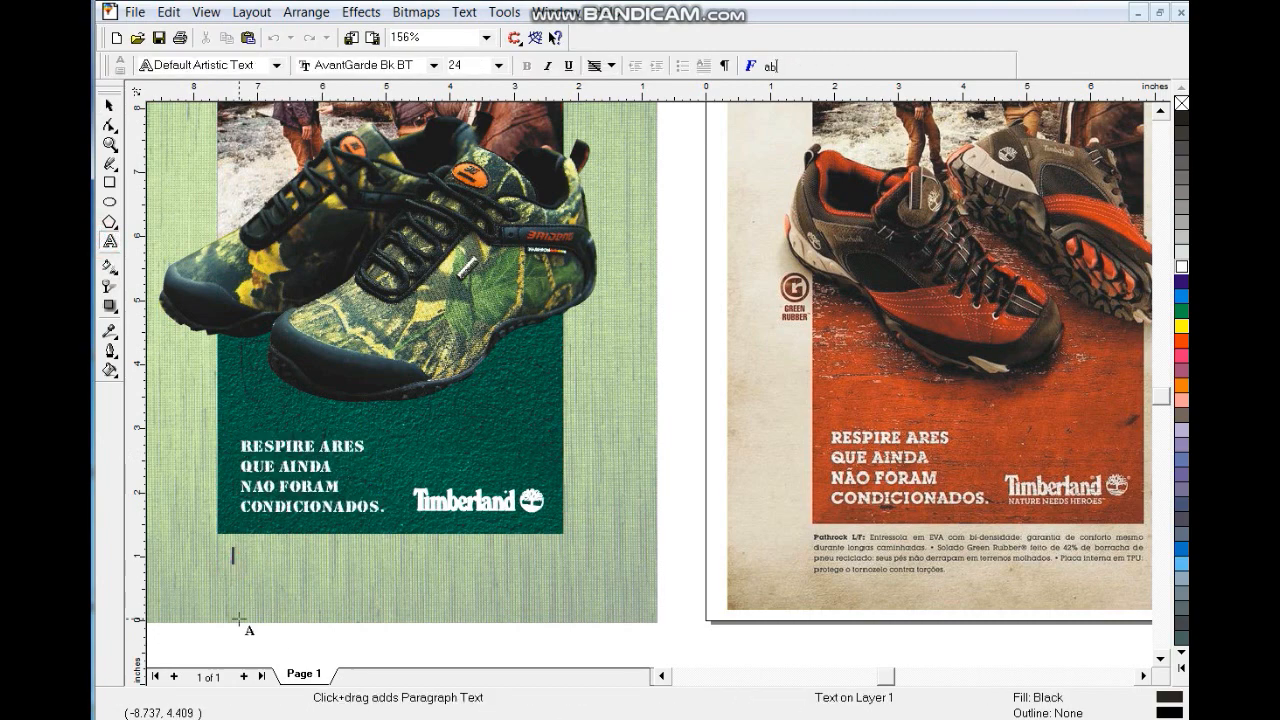
type("SADFS")
key("ctrl+a")
type("d")
type("his")
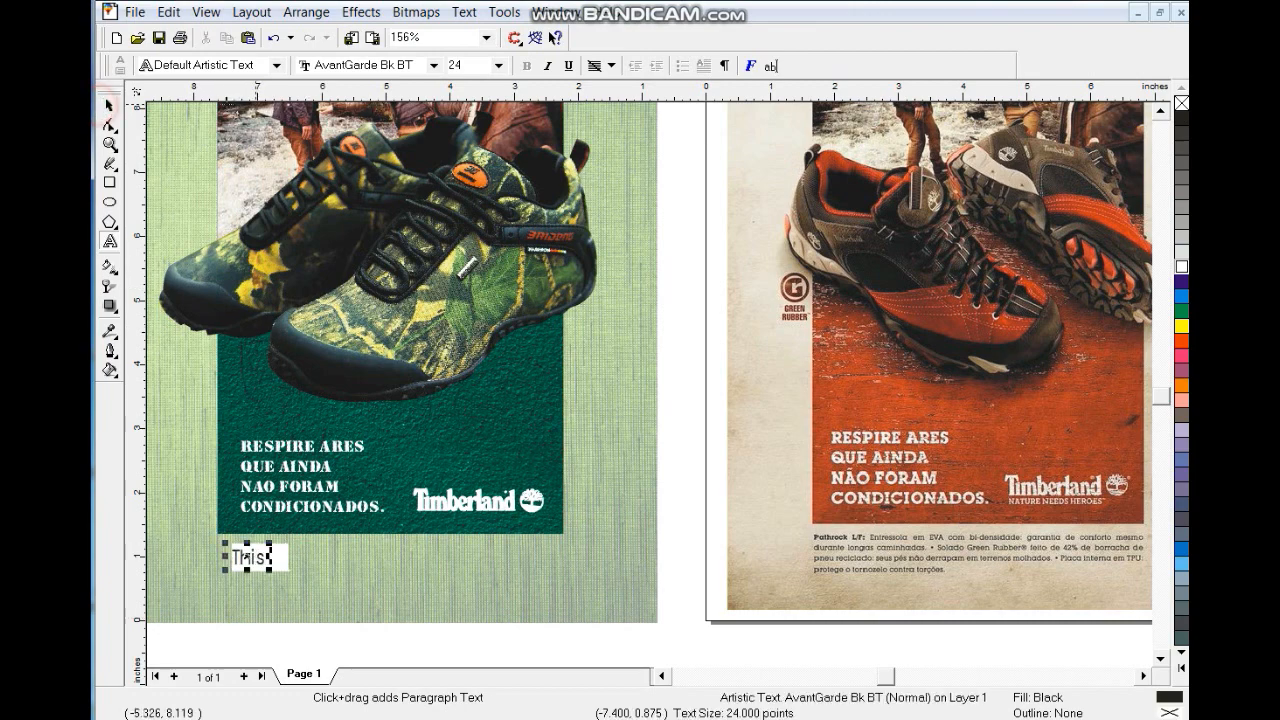
Step: Set the text "This" to regular Arial and shrink it to about 9.55 pt
left_click(109, 105)
left_click(489, 66)
type("Arial")
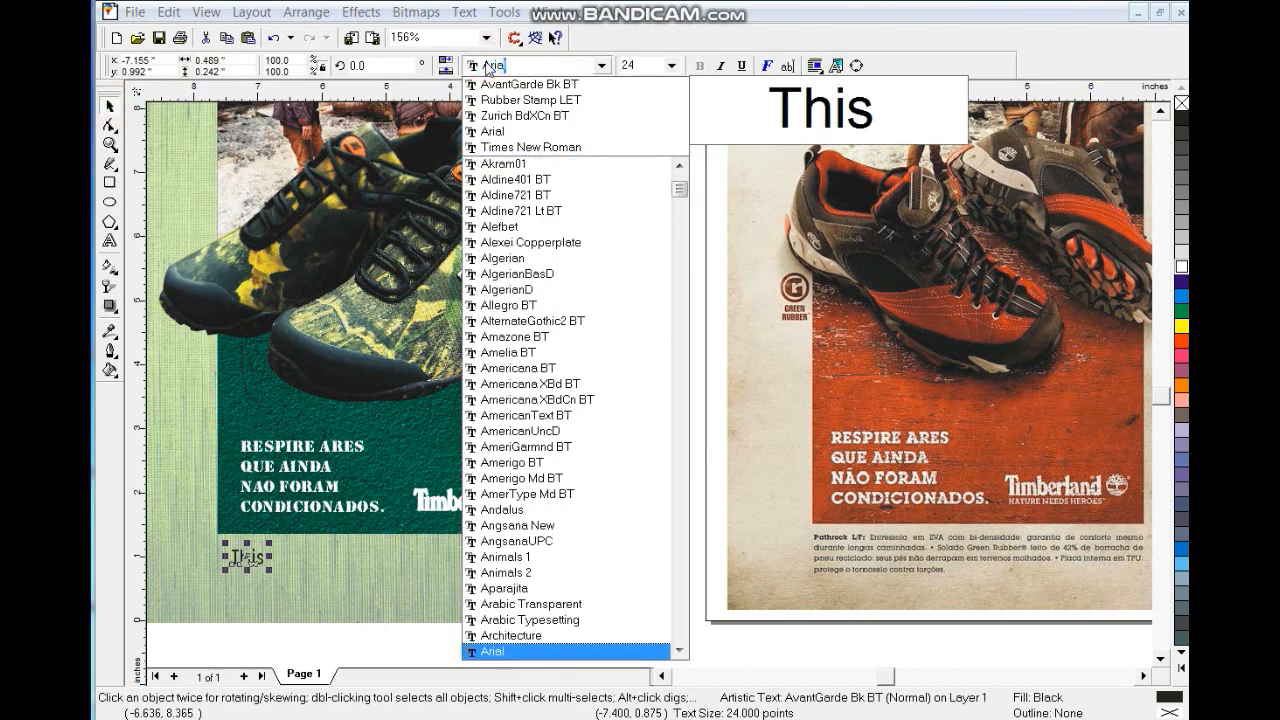
key("Return")
left_click(700, 66)
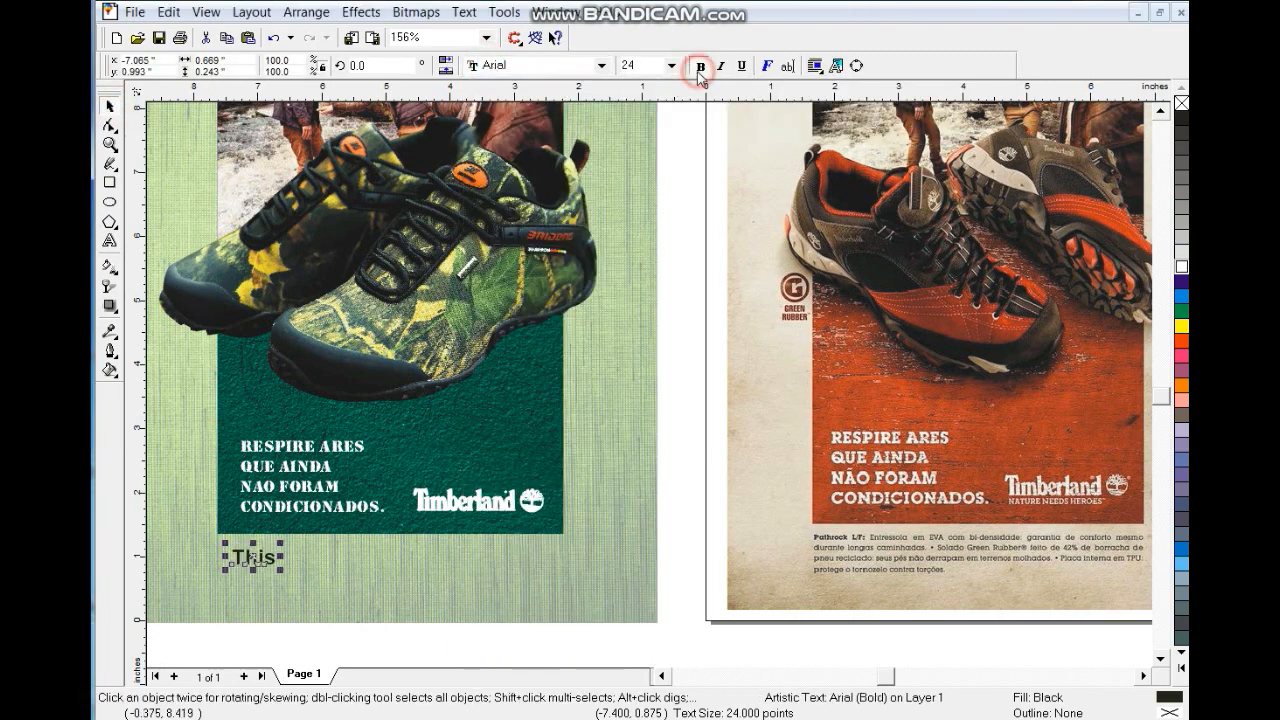
left_click(700, 66)
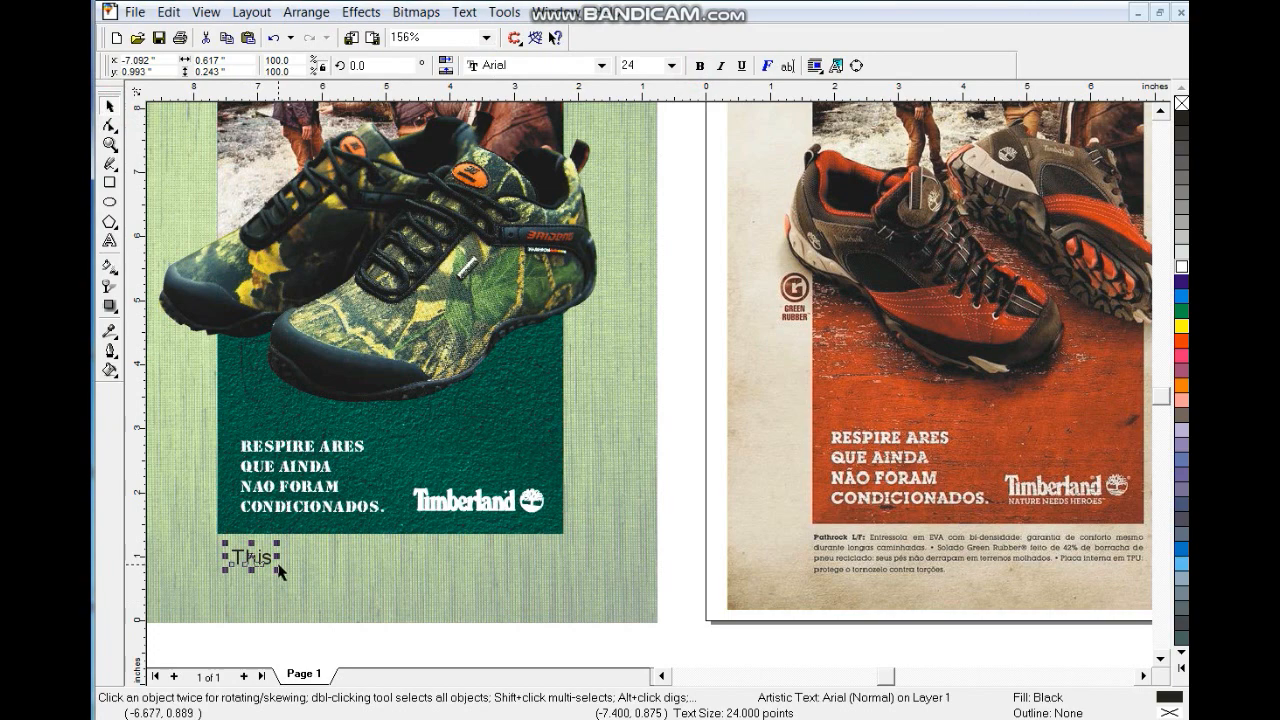
left_click_drag(279, 573, 256, 563)
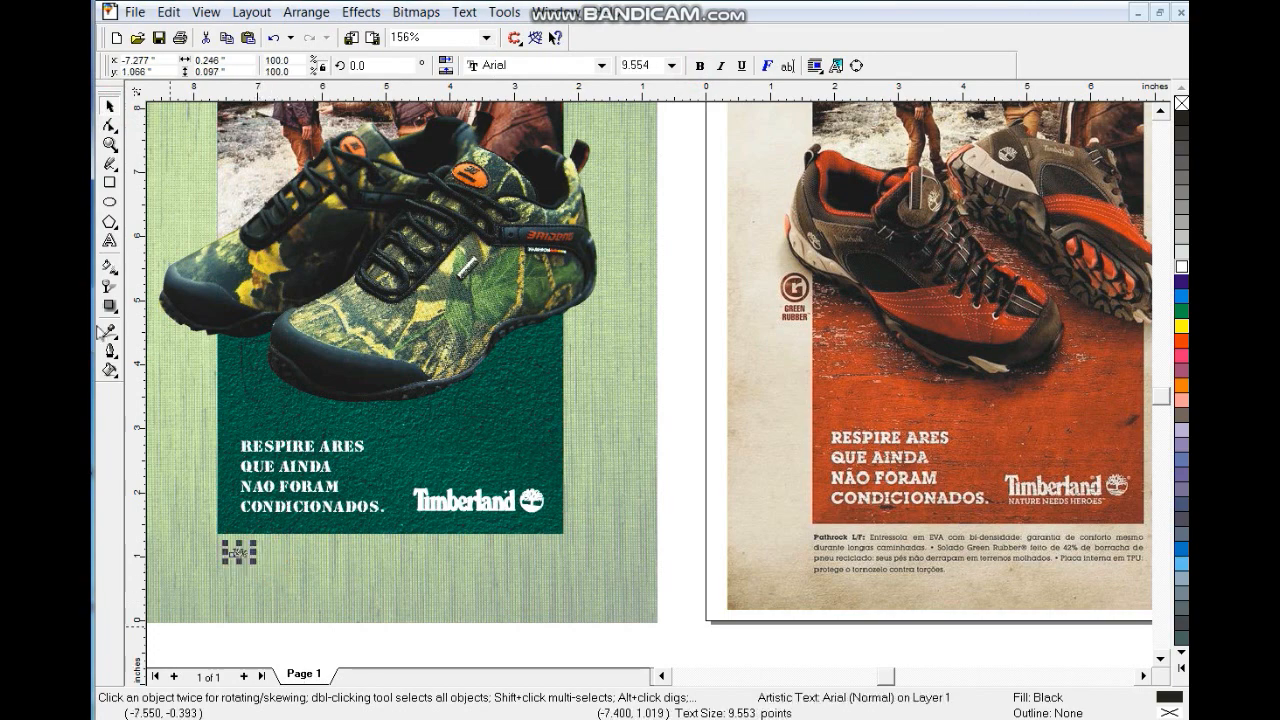
Step: Extend the small text with filler characters to nearly the panel's width and stack four evenly spaced copies beneath it
left_click(112, 245)
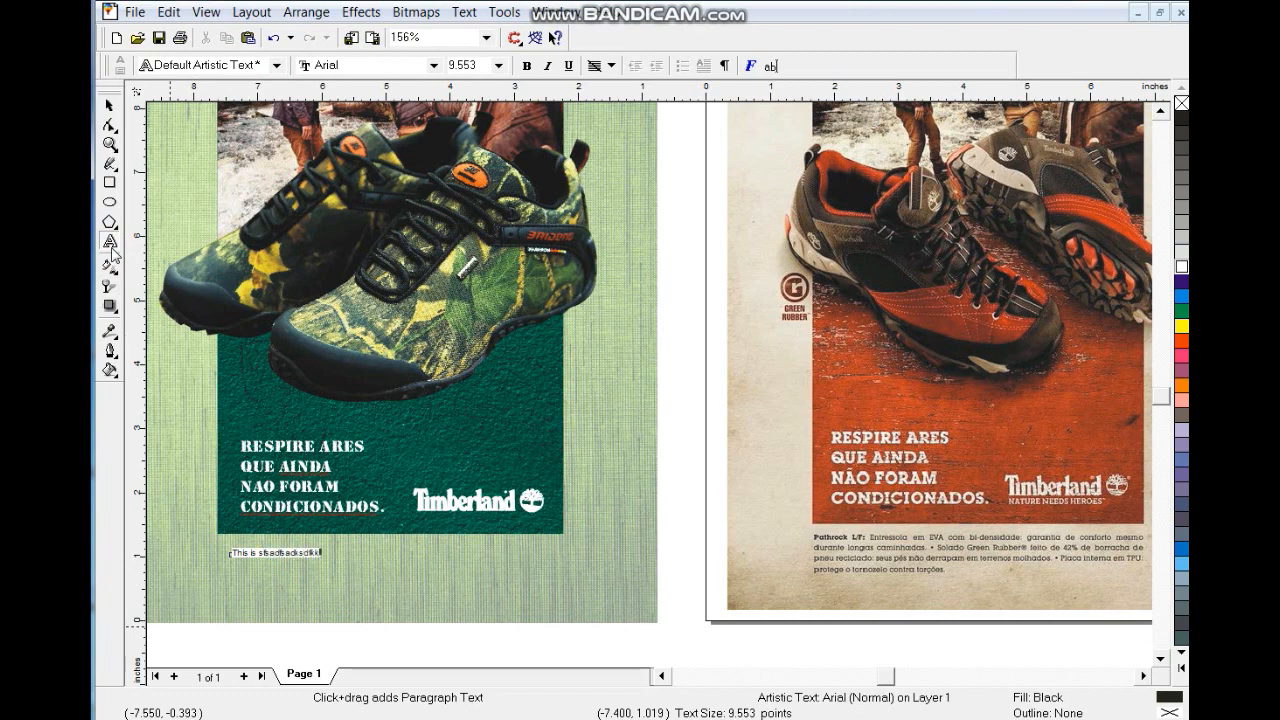
type("kl; jasldfjsadf;jlj;lasdj f;lkj sadfjlasjdf")
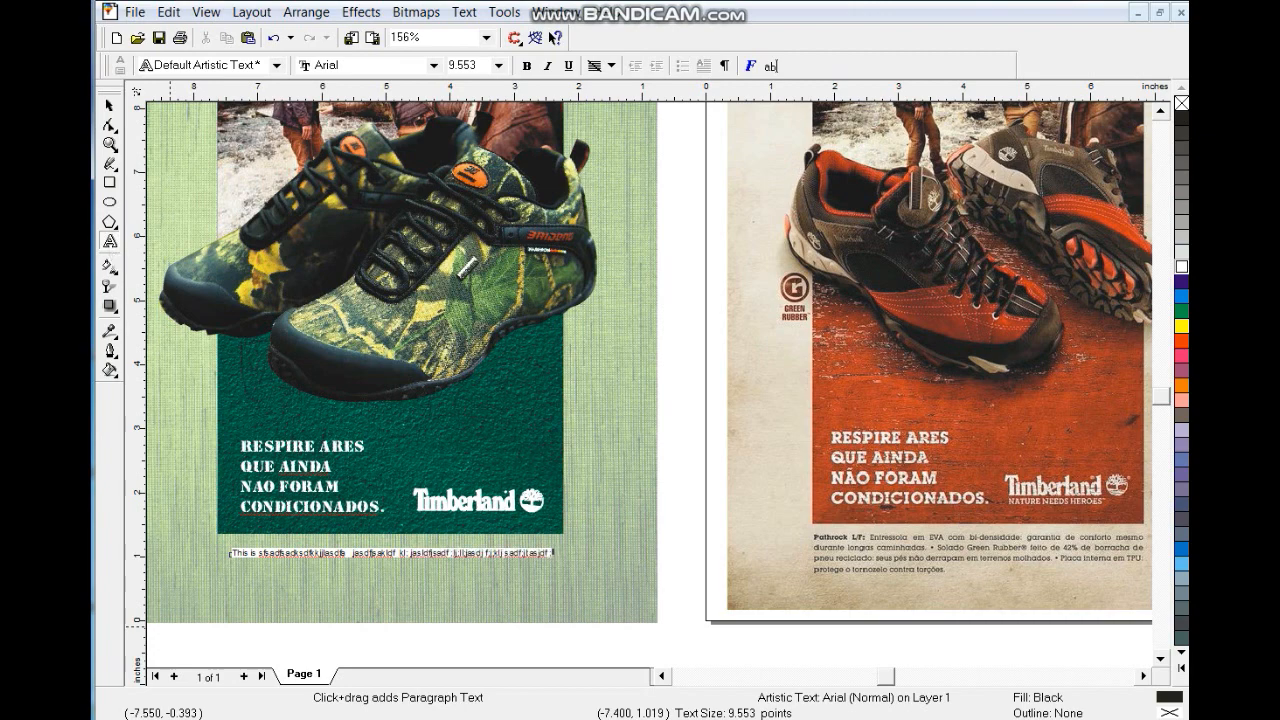
left_click(109, 104)
left_click(371, 552)
left_click_drag(371, 552, 371, 563)
key("ctrl+r")
key("ctrl+r")
key("ctrl+r")
Step: Group the five filler text lines and centre the group horizontally under the teal panel
left_click_drag(573, 634, 222, 532)
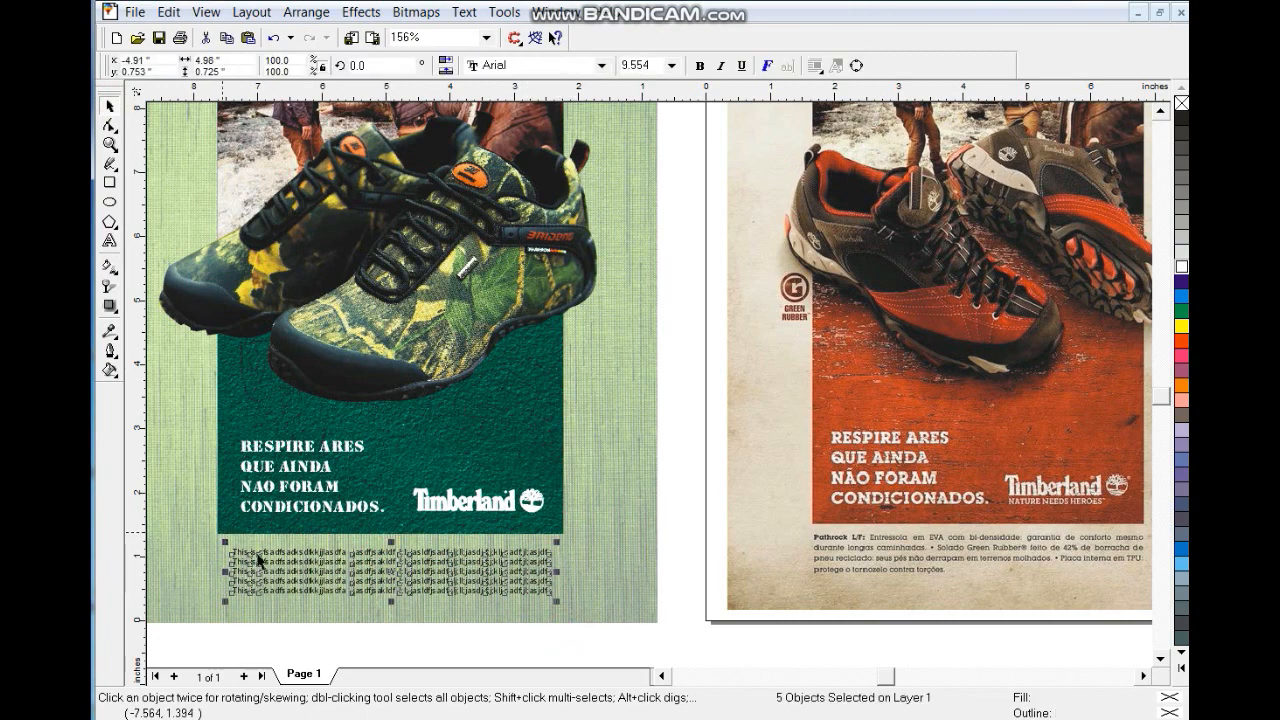
key("ctrl+g")
left_click(550, 519, "shift")
key("c")
left_click(542, 564)
left_click(560, 577)
left_click(530, 568)
left_click_drag(556, 571, 584, 575)
left_click(586, 577)
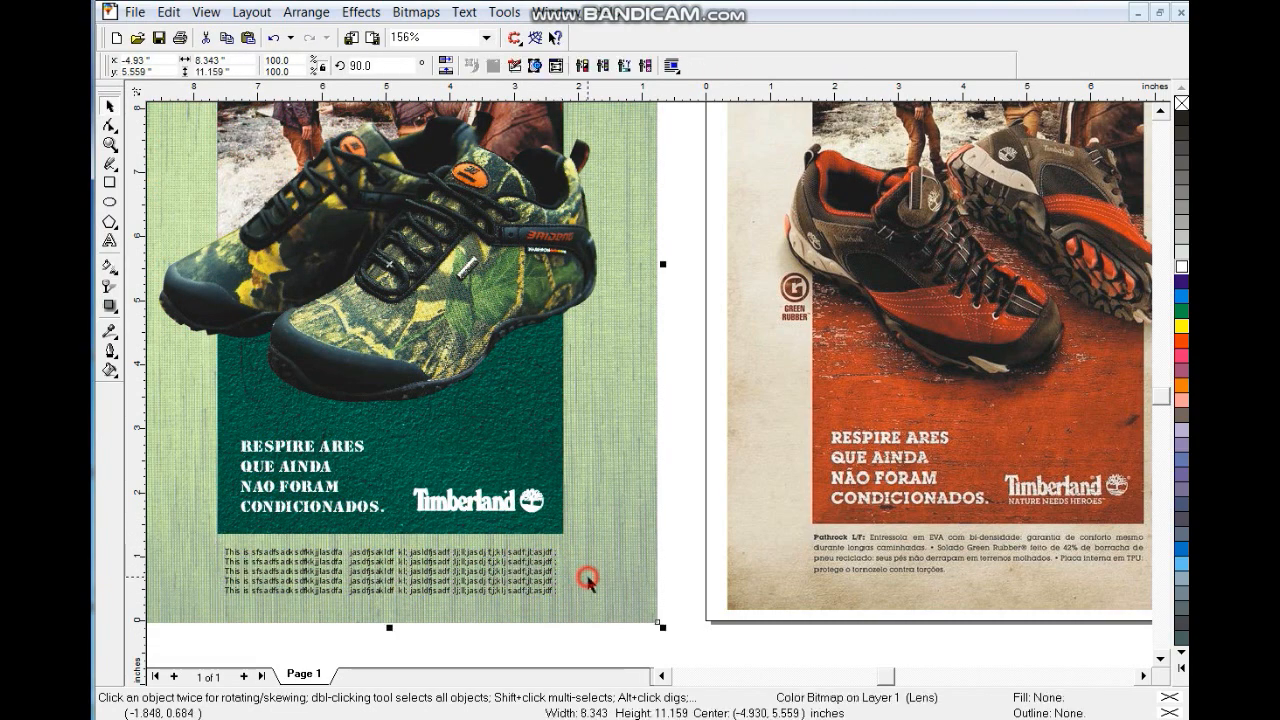
Step: Try to shrink the filler text group slightly from its lower-right corner
key("F4")
key("Escape")
key("F3")
left_click_drag(421, 196, 893, 576)
key("F4")
key("Escape")
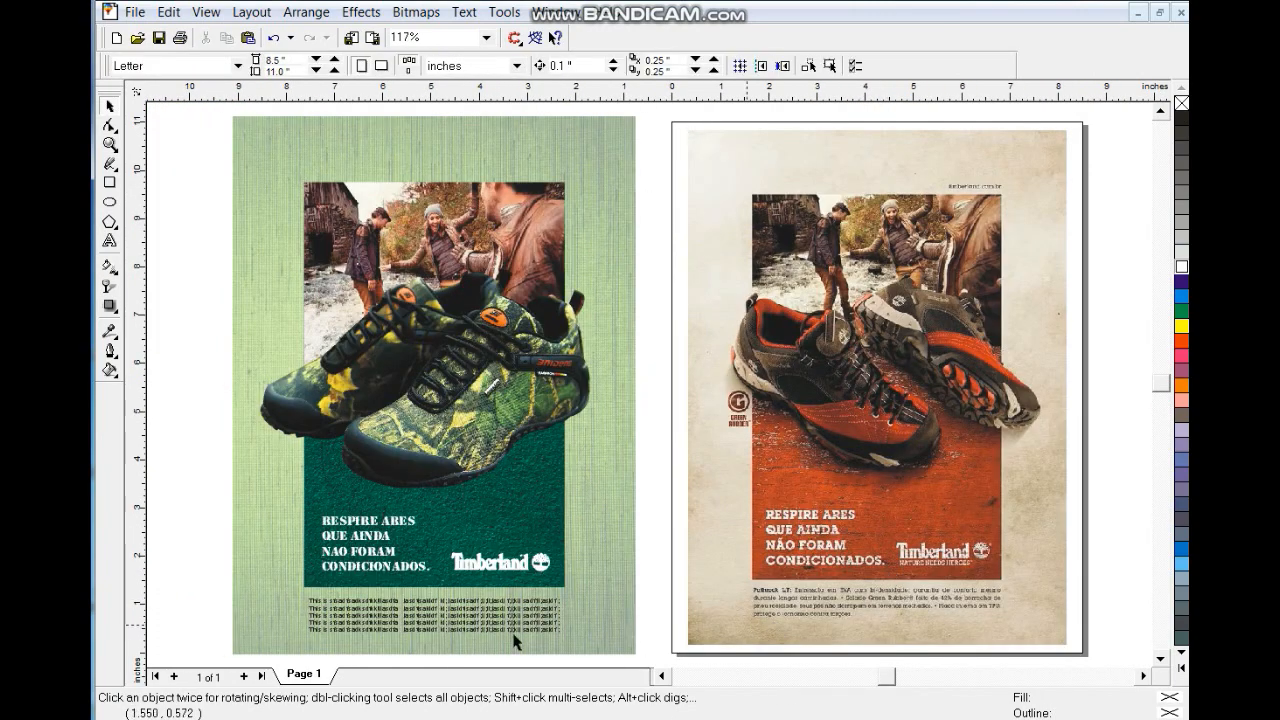
left_click(475, 625)
left_click_drag(567, 640, 558, 637)
key("ctrl+z")
Step: Draw a rectangle about 8.26 by 11.09 inches covering the advertisement's green textured background
left_click(652, 537)
left_click(110, 143)
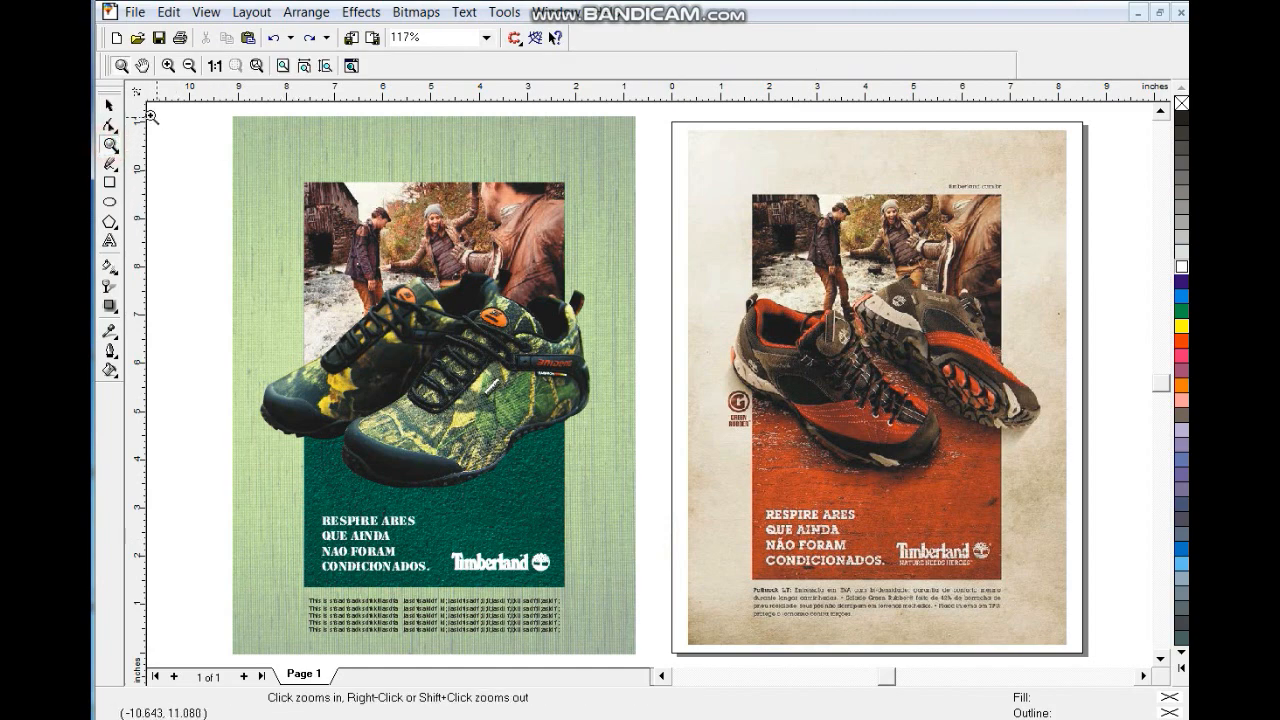
left_click(109, 106)
left_click(110, 182)
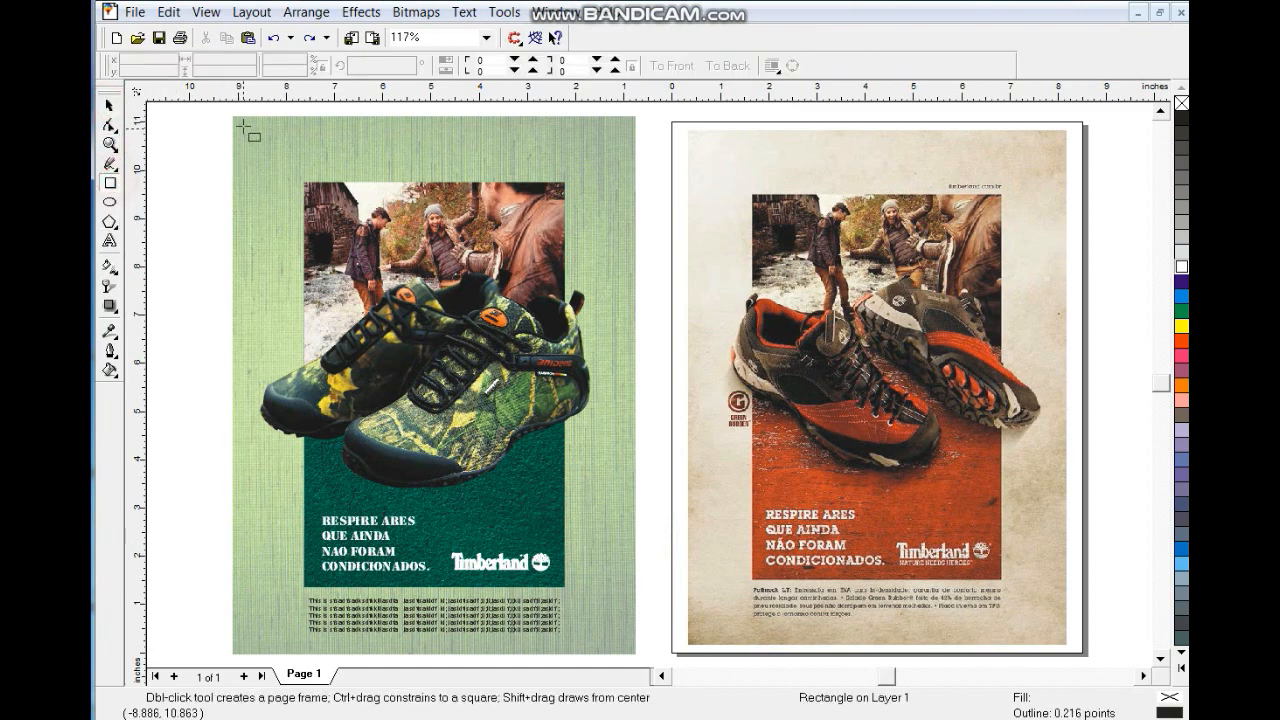
left_click_drag(234, 120, 638, 660)
Step: Send the new background rectangle behind all the artwork and fill it with Chalk
left_click(1169, 676)
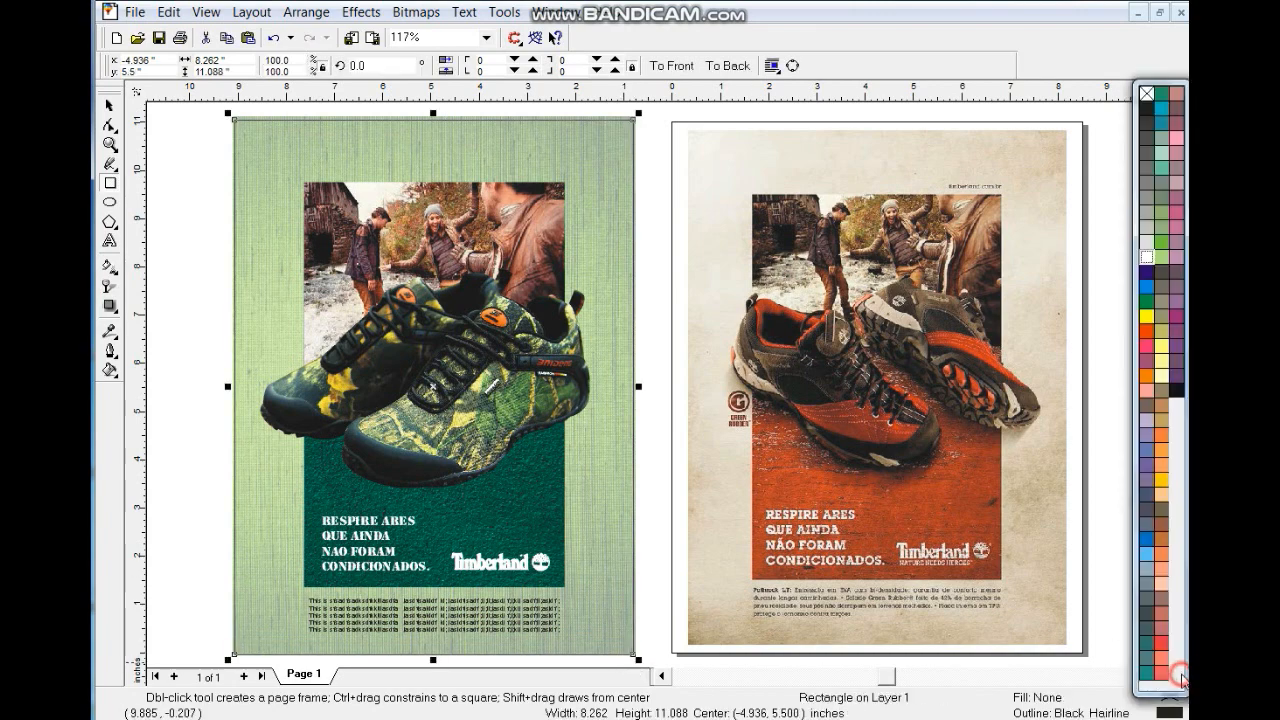
left_click(1162, 479)
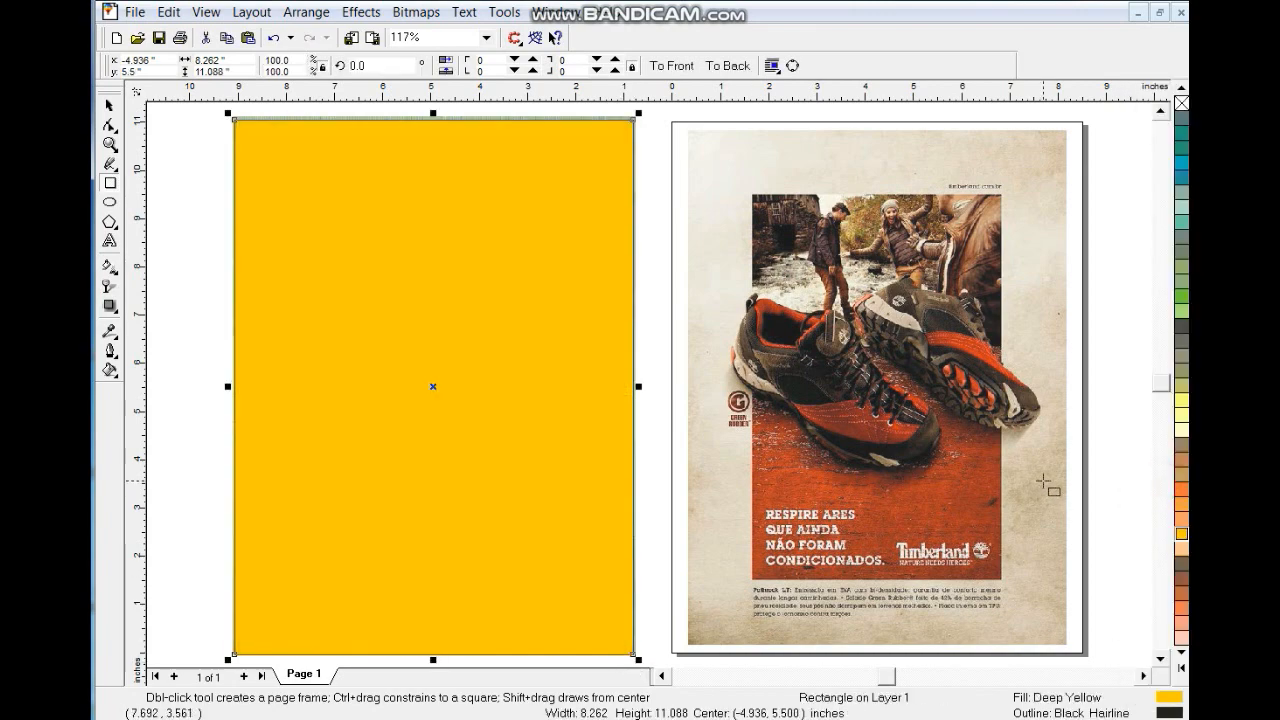
key("shift+Page_Down")
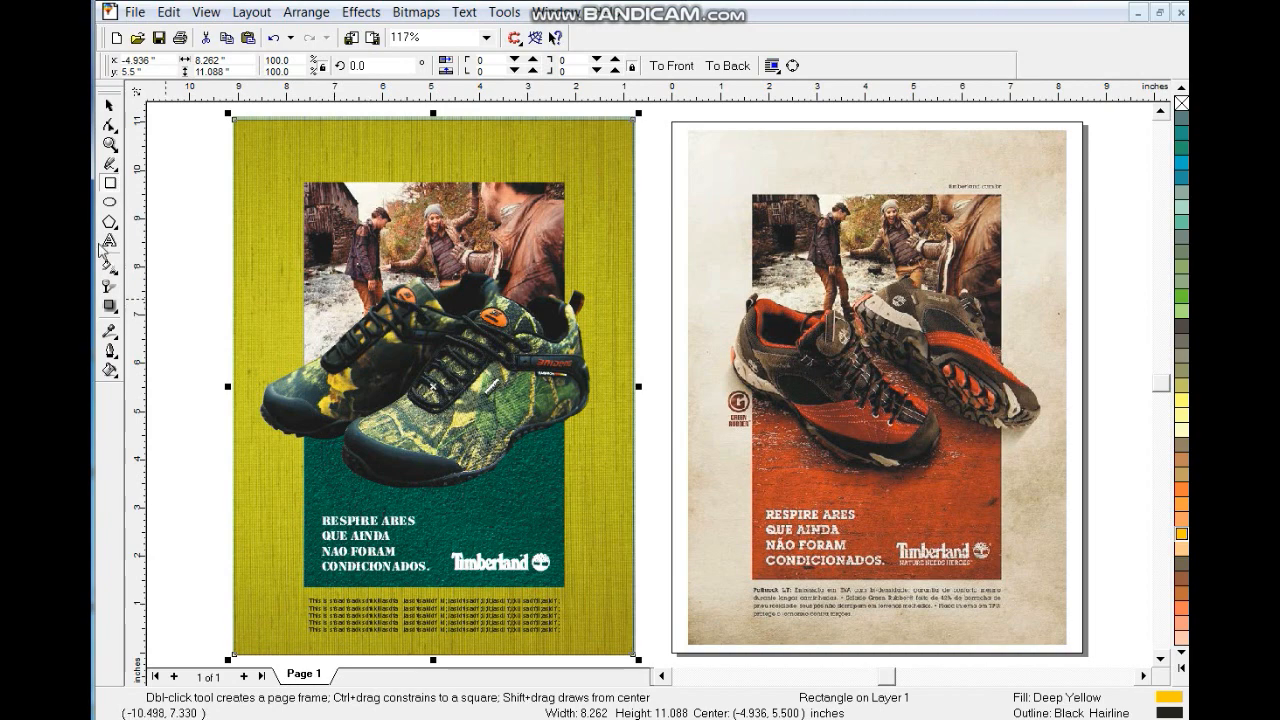
left_click(110, 105)
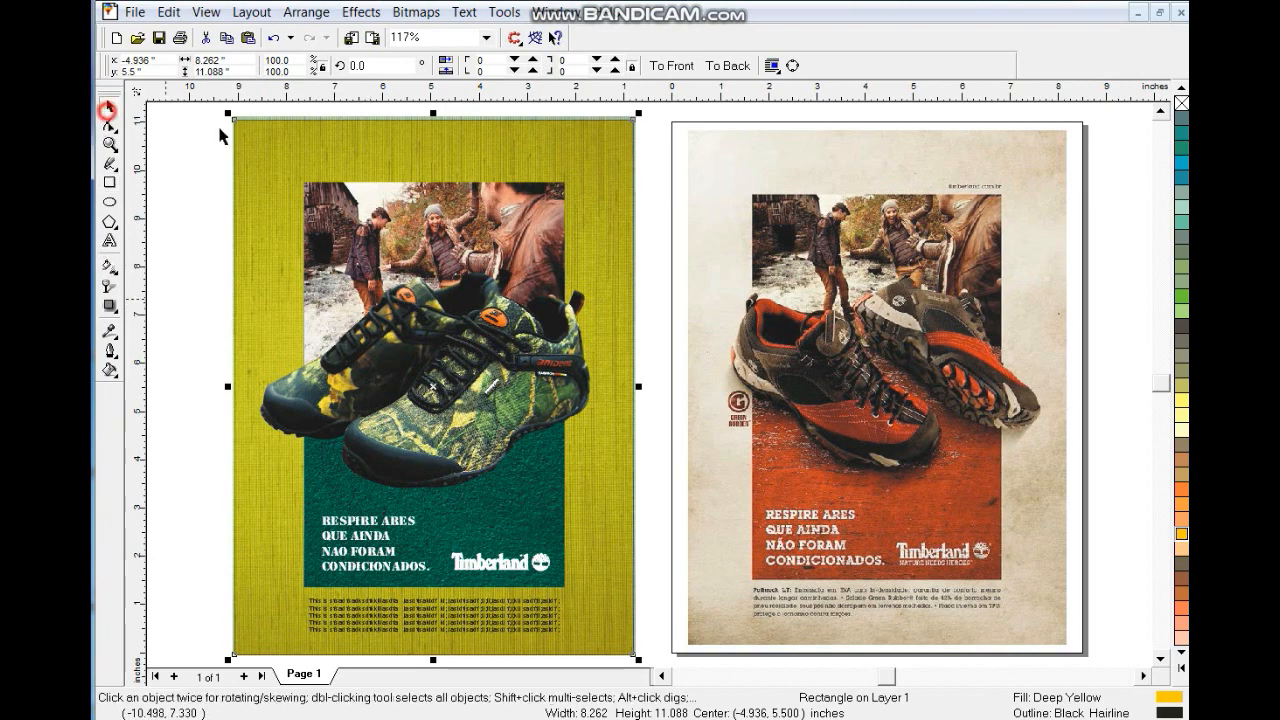
left_click(1181, 413)
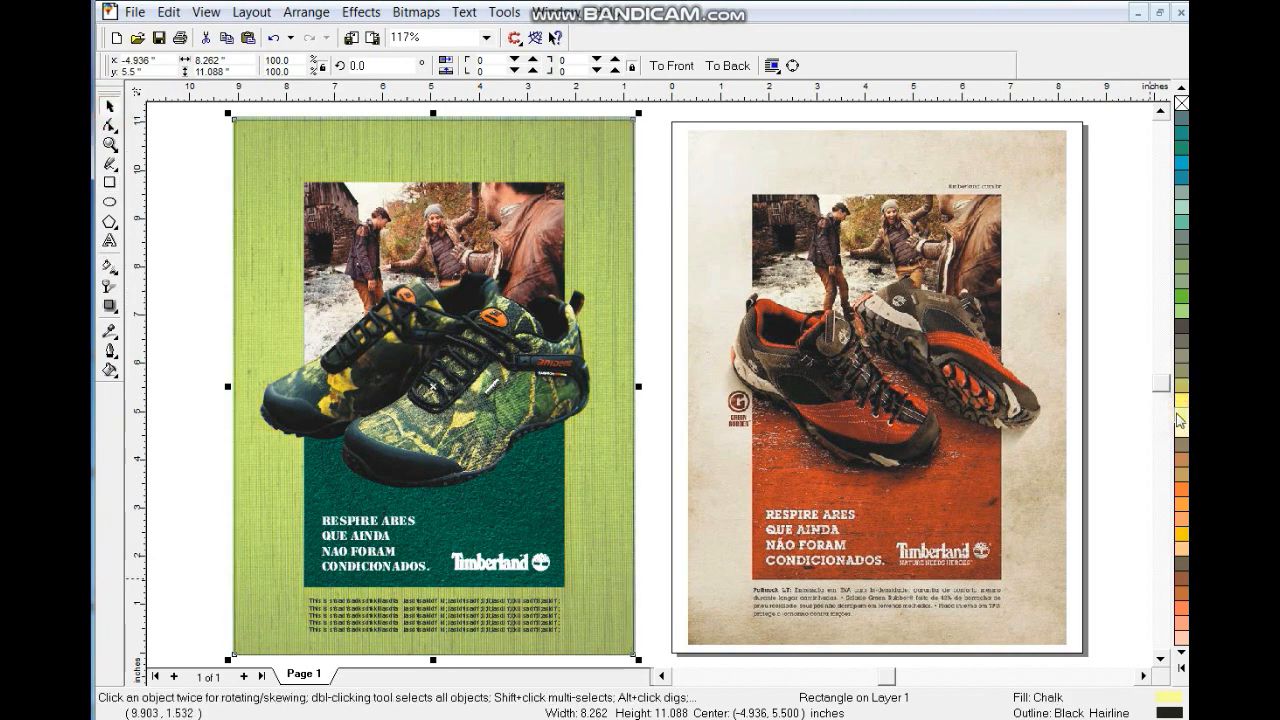
Step: PowerClip the texture bitmap inside the Chalk rectangle and remove the rectangle's outline
left_click(608, 130)
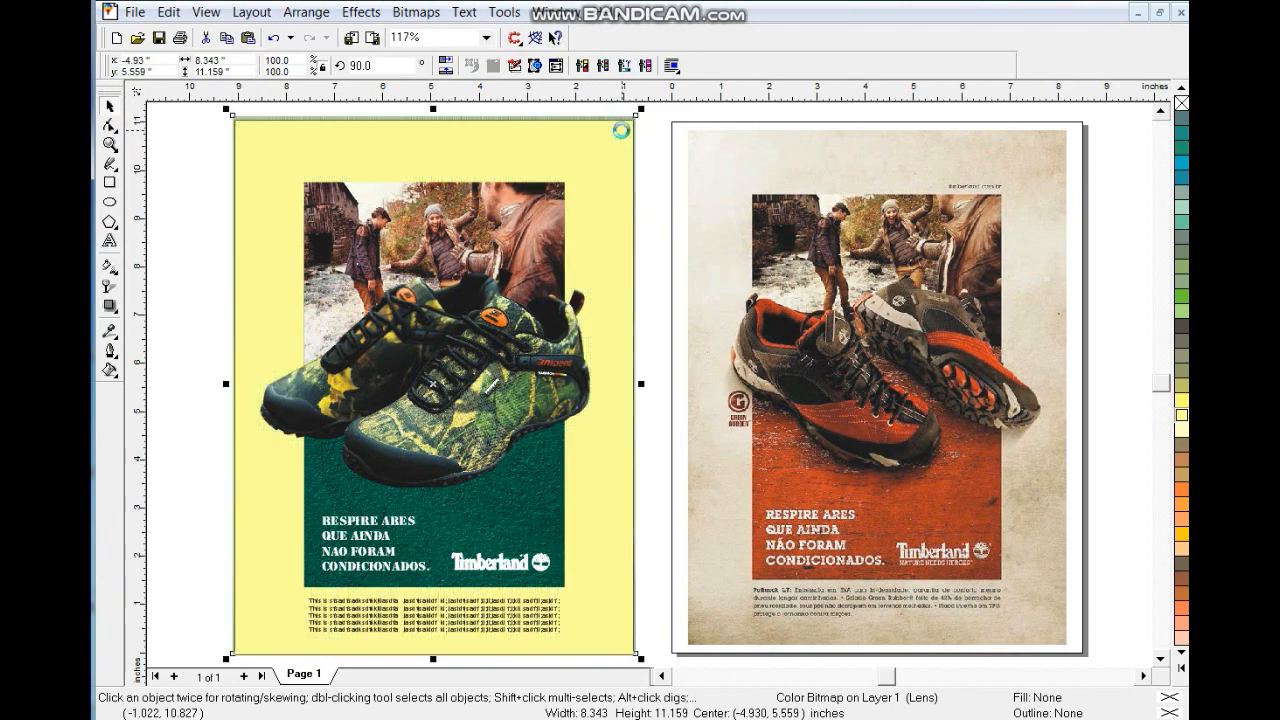
key("ctrl+1")
left_click(618, 129)
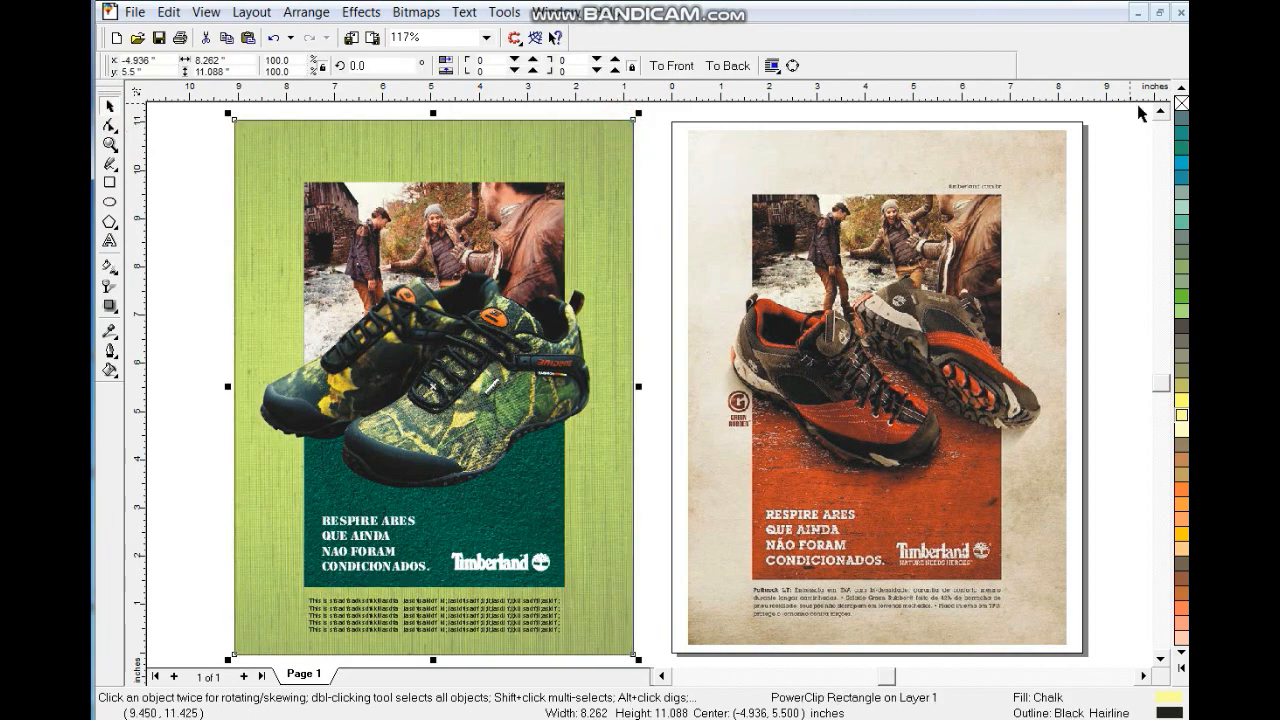
right_click(1181, 103)
left_click(196, 170)
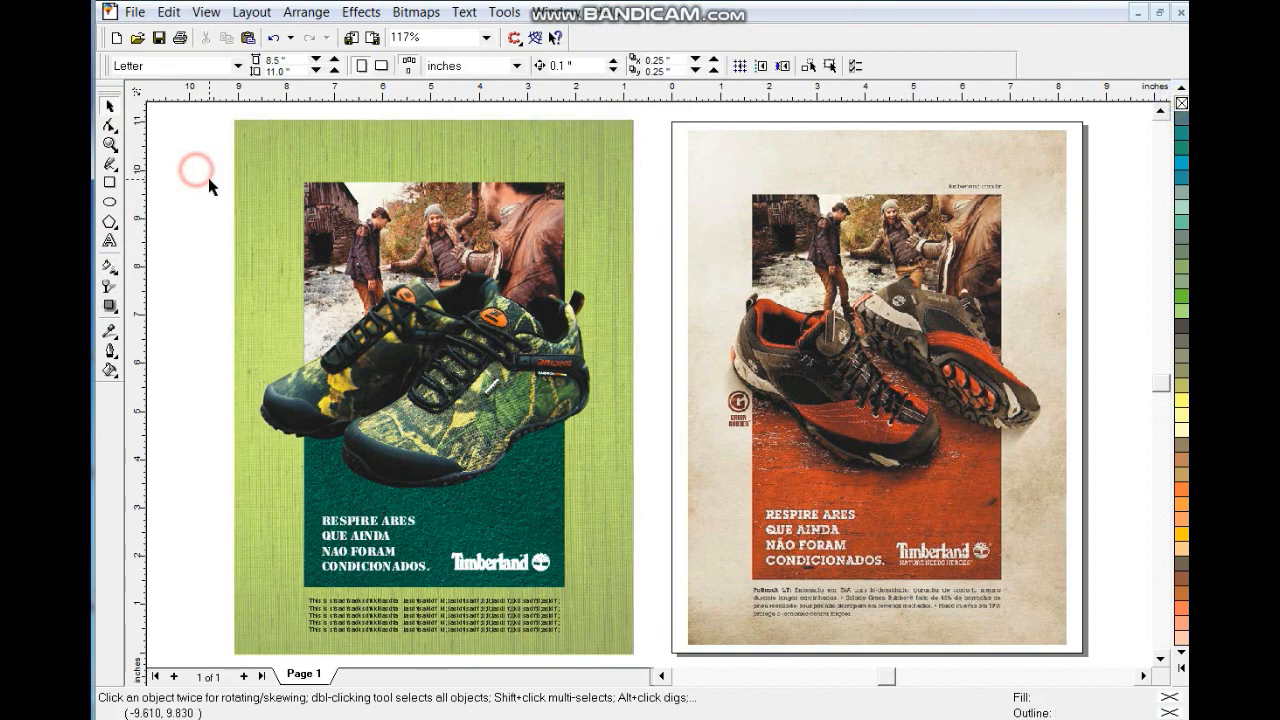
Step: Set the outline of the cut-out camouflage shoes to none and deselect them
left_click_drag(233, 150, 600, 654)
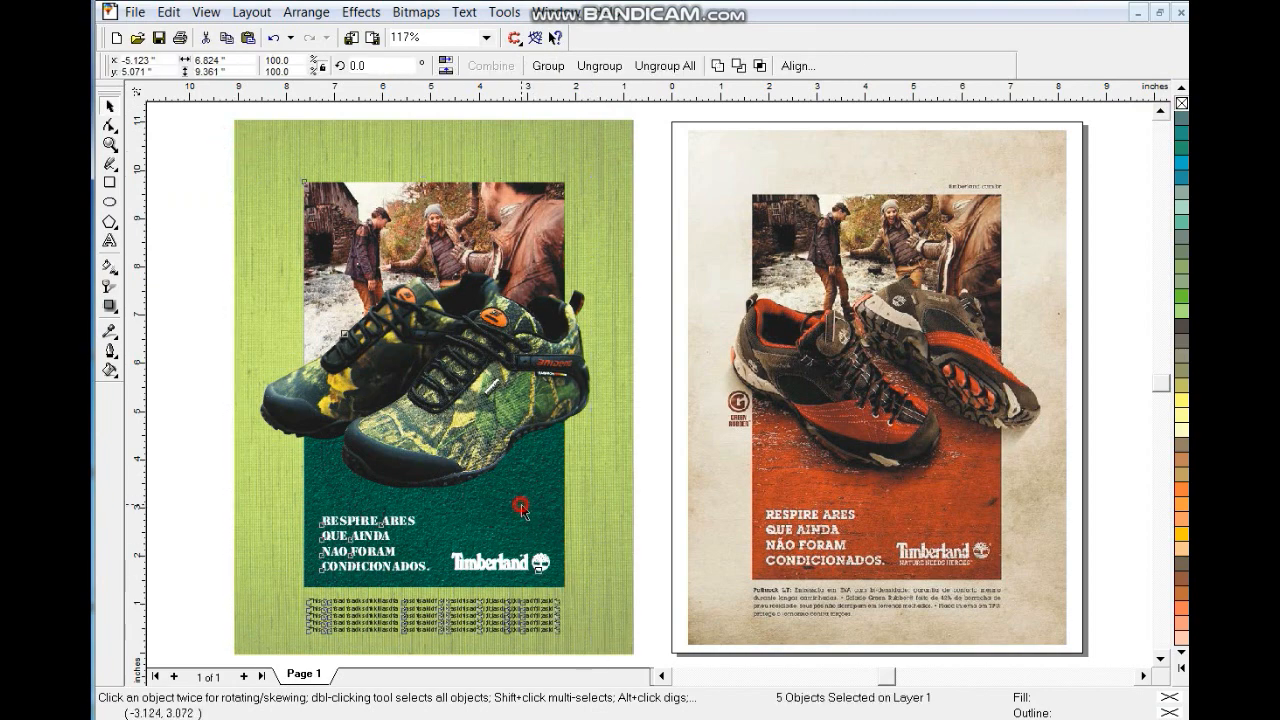
left_click(640, 393)
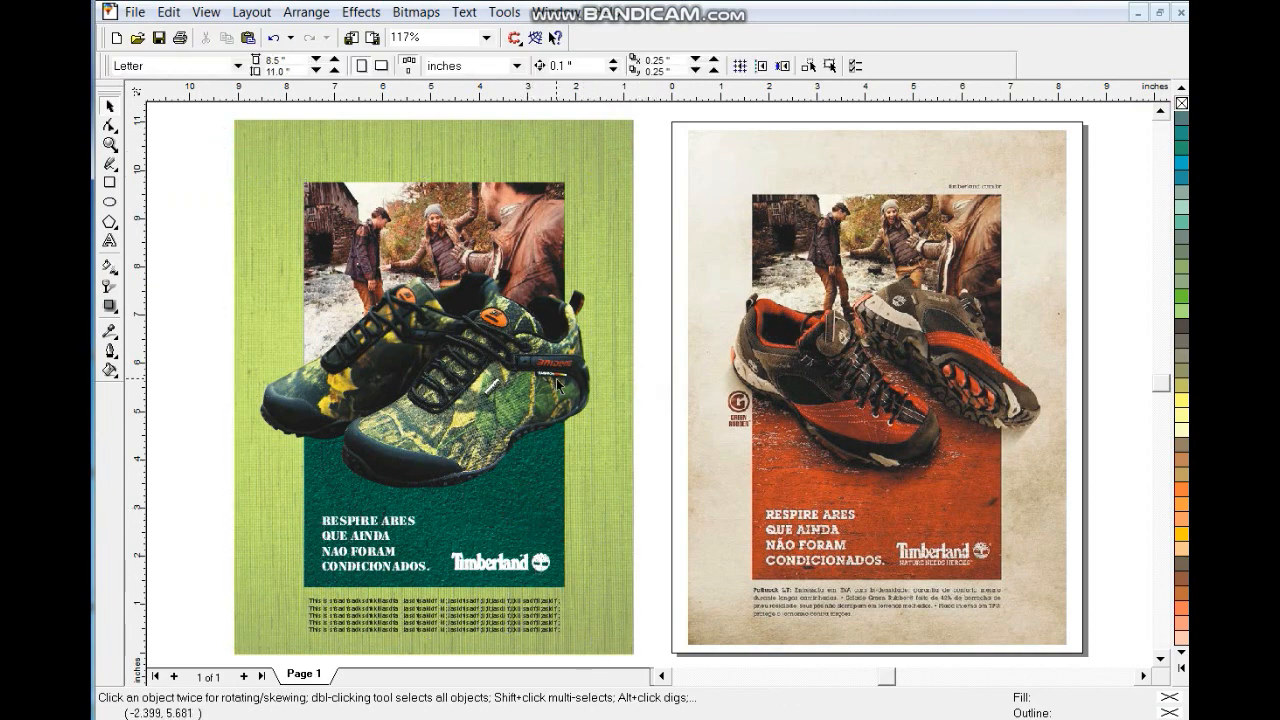
left_click(556, 378)
left_click(648, 408)
left_click(585, 365)
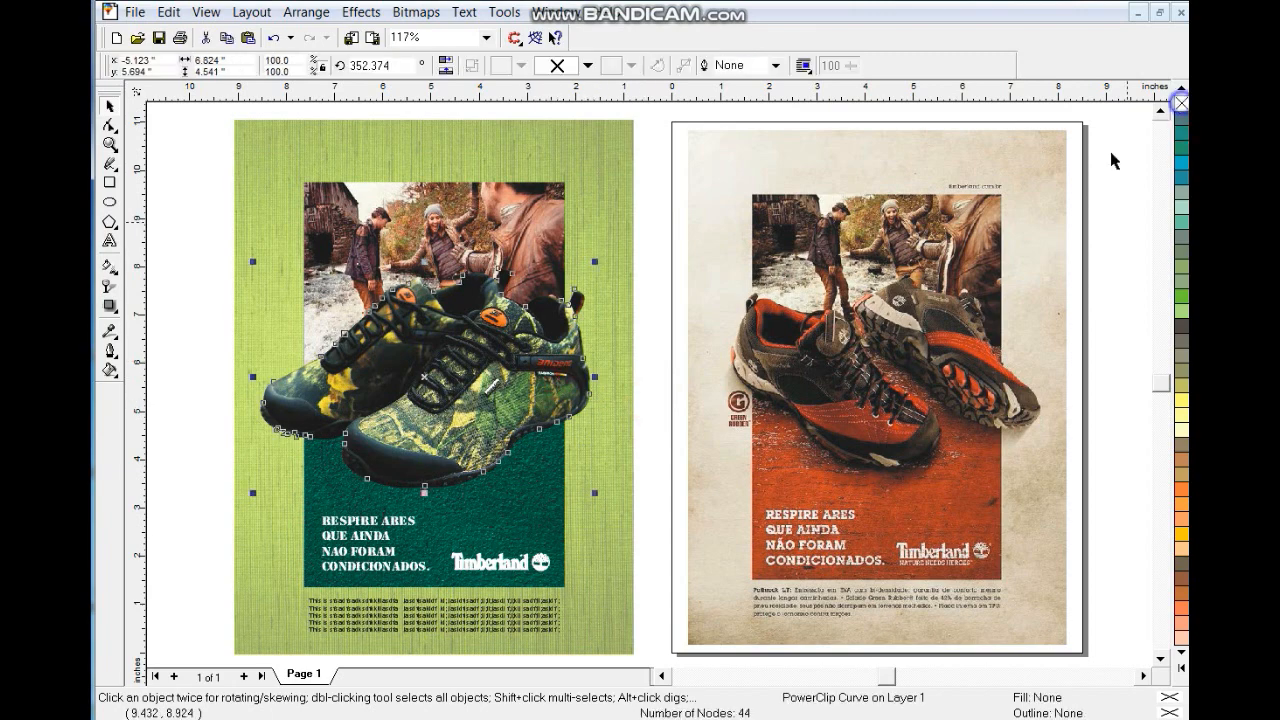
left_click(678, 292)
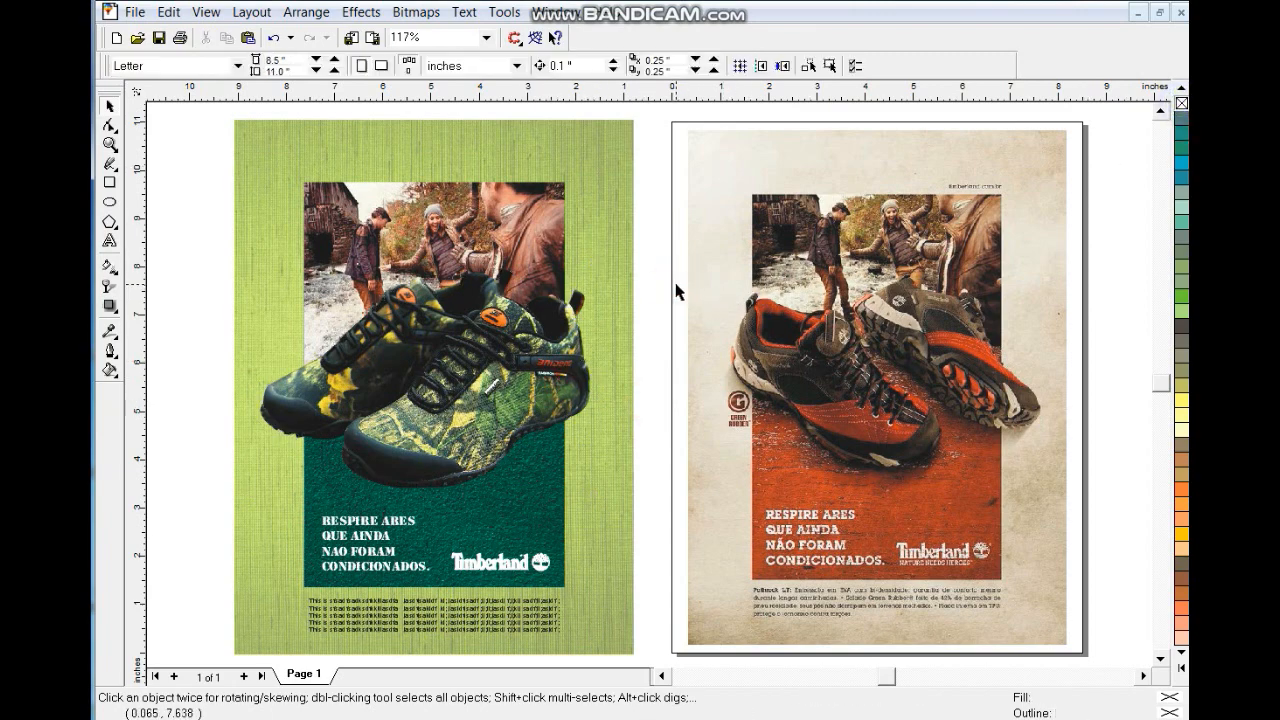
left_click(614, 276)
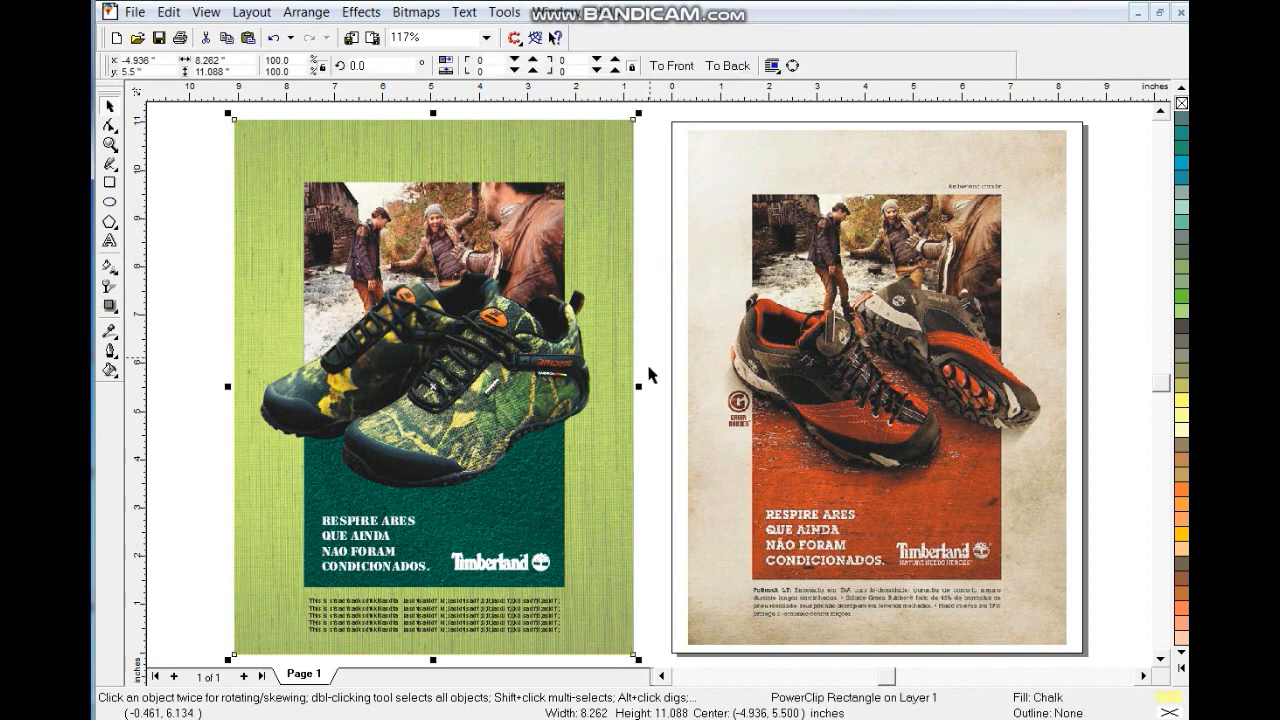
left_click(665, 447)
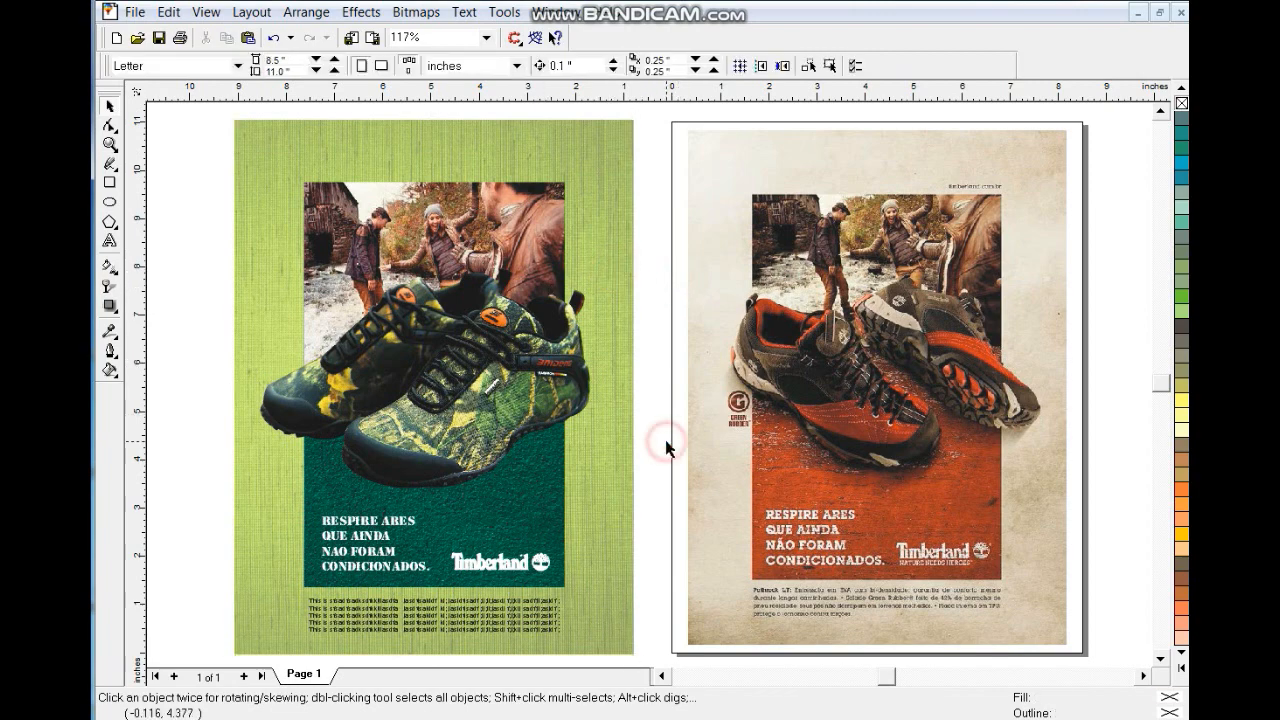